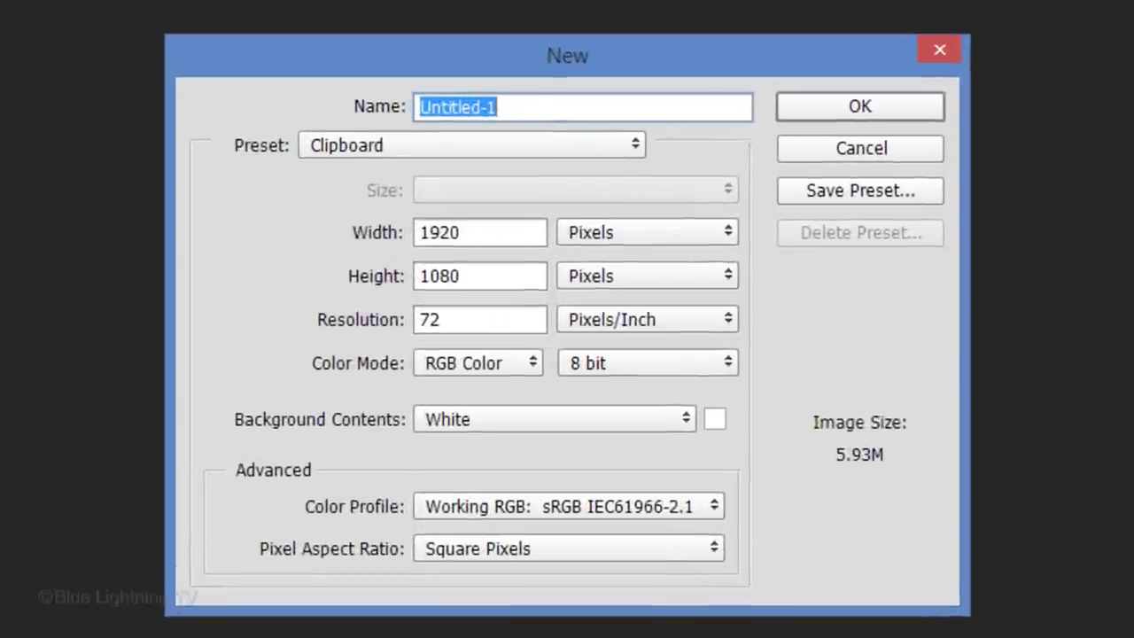
Create a new document 1550 pixels wide and 870 pixels high at a resolution of 150 pixels/inch
left_click(453, 252)
double_click(501, 232)
type("1550")
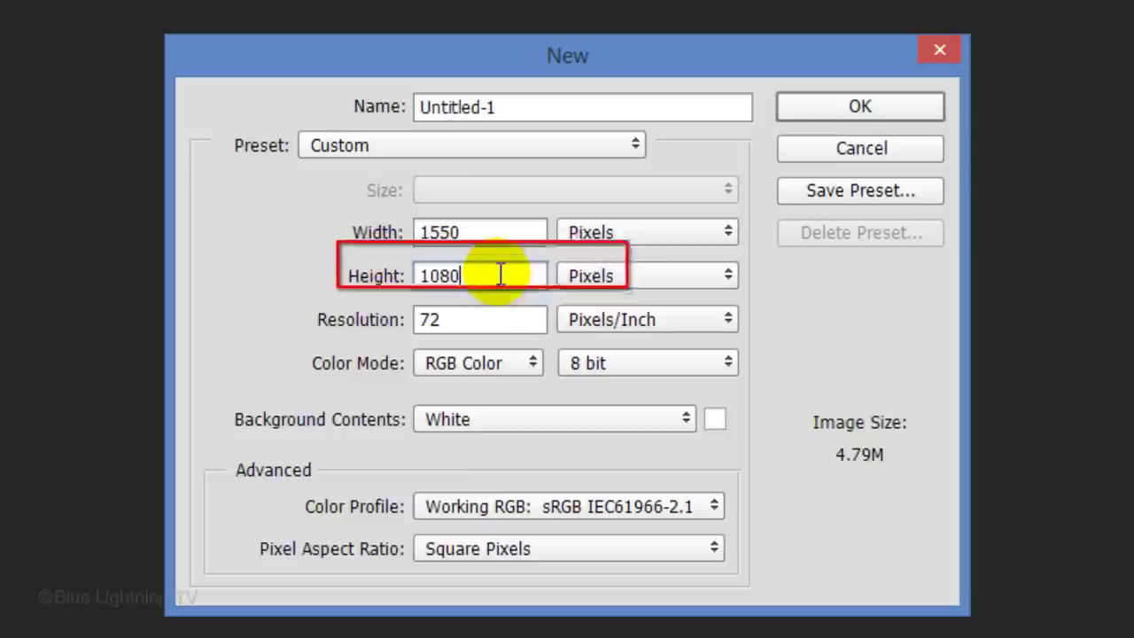
double_click(503, 273)
type("870")
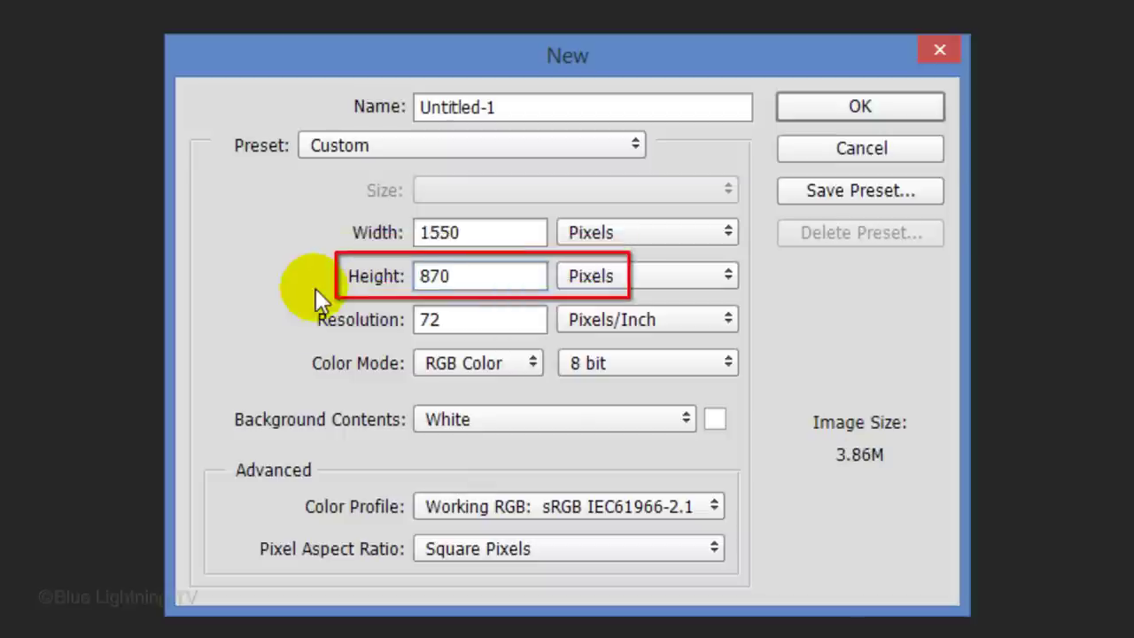
double_click(473, 322)
type("150")
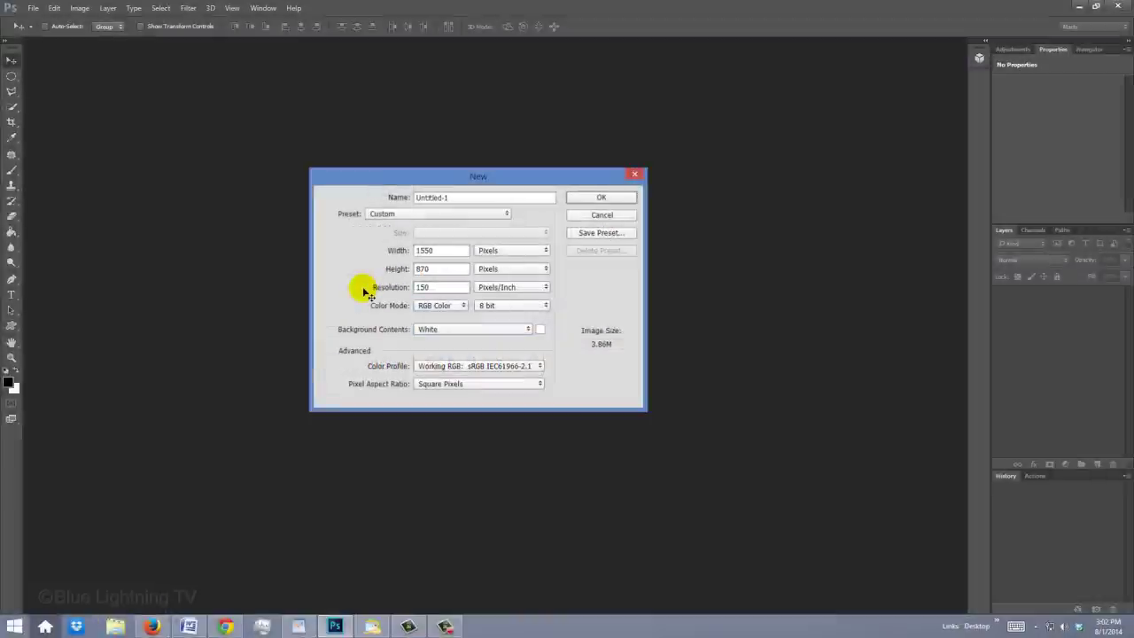
key("Return")
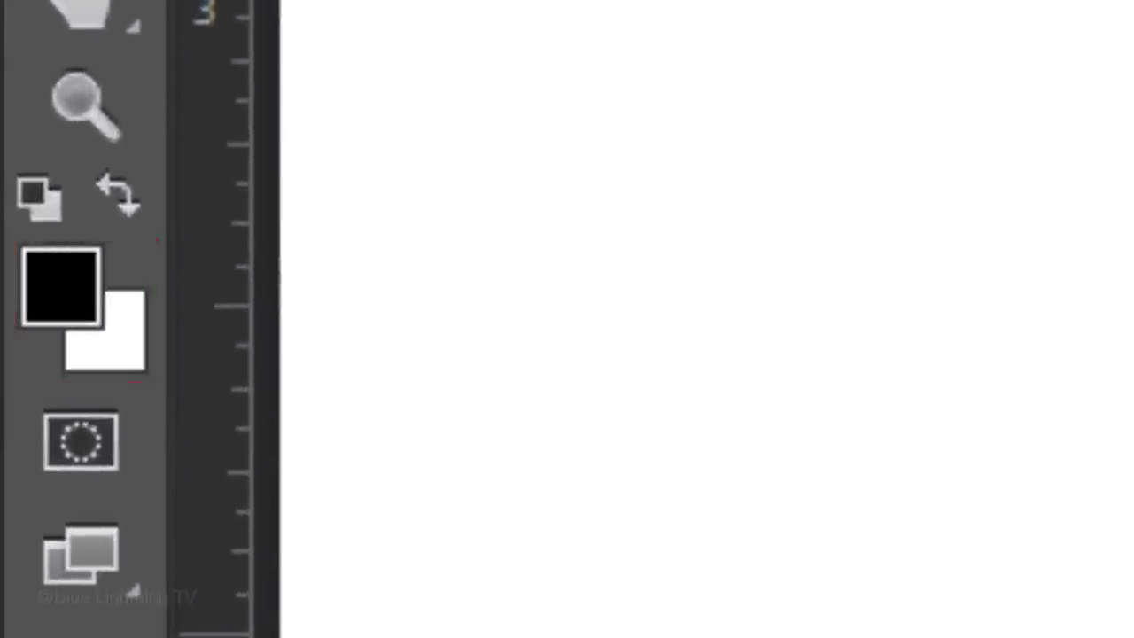
Fill the Background layer with black using the default colors and add 400% monochromatic Gaussian noise to it
key("d")
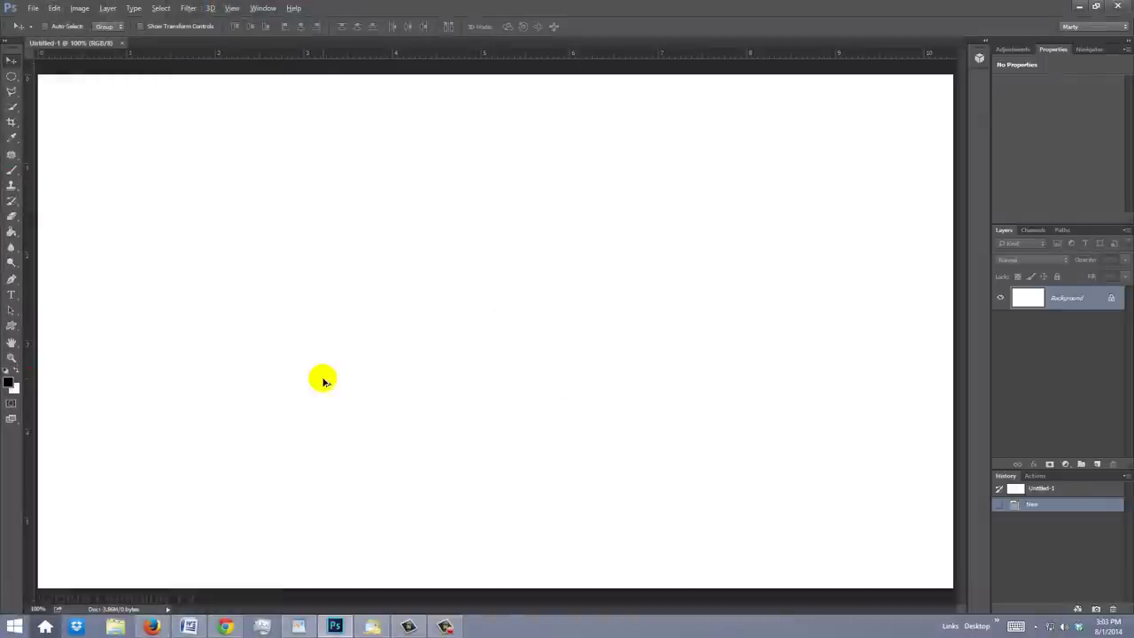
key("alt+Delete")
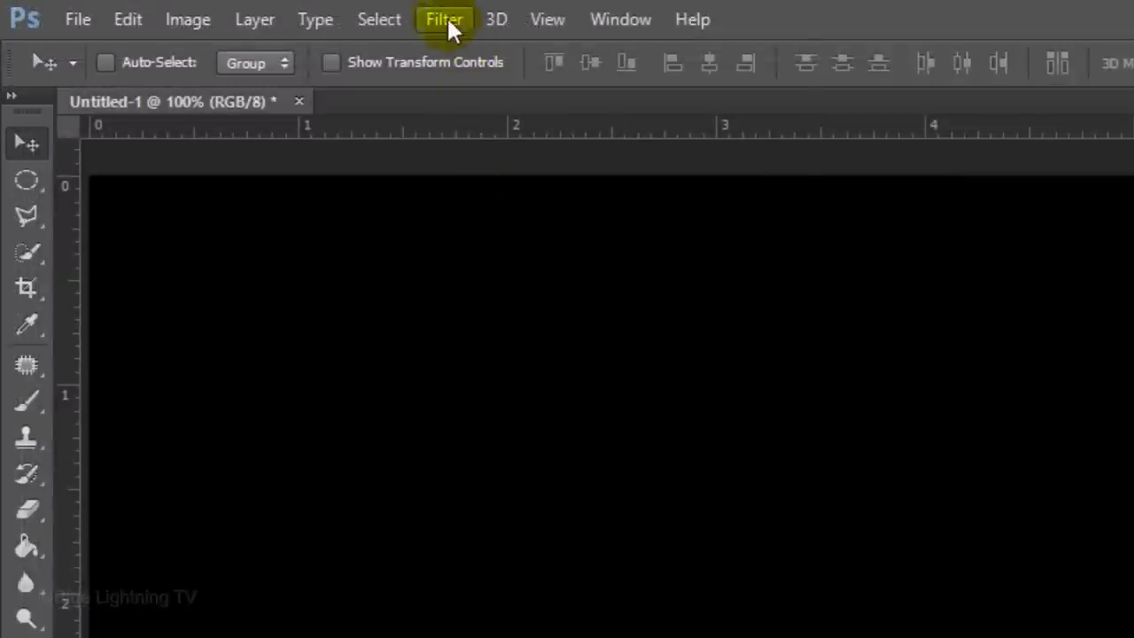
left_click(444, 20)
mouse_move(474, 376)
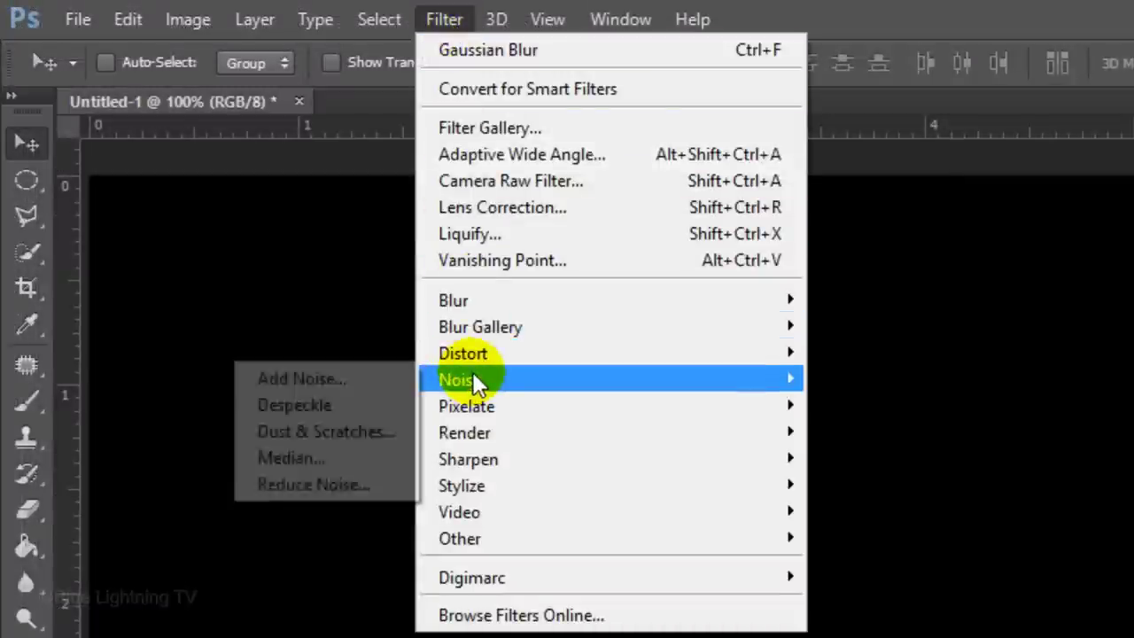
left_click(355, 382)
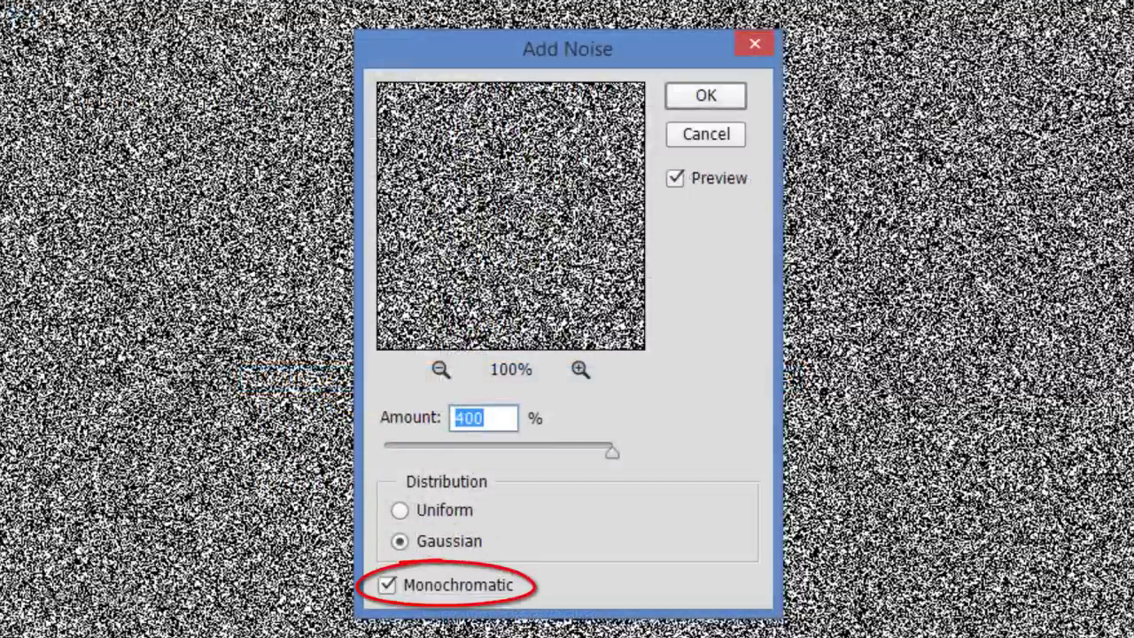
left_click(688, 94)
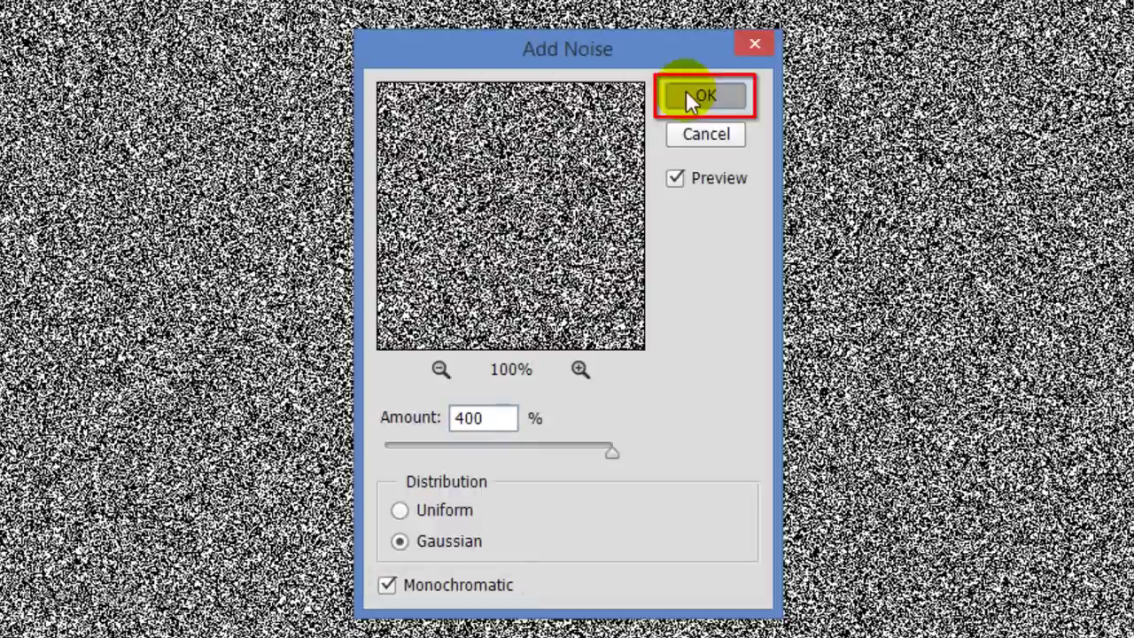
key("Return")
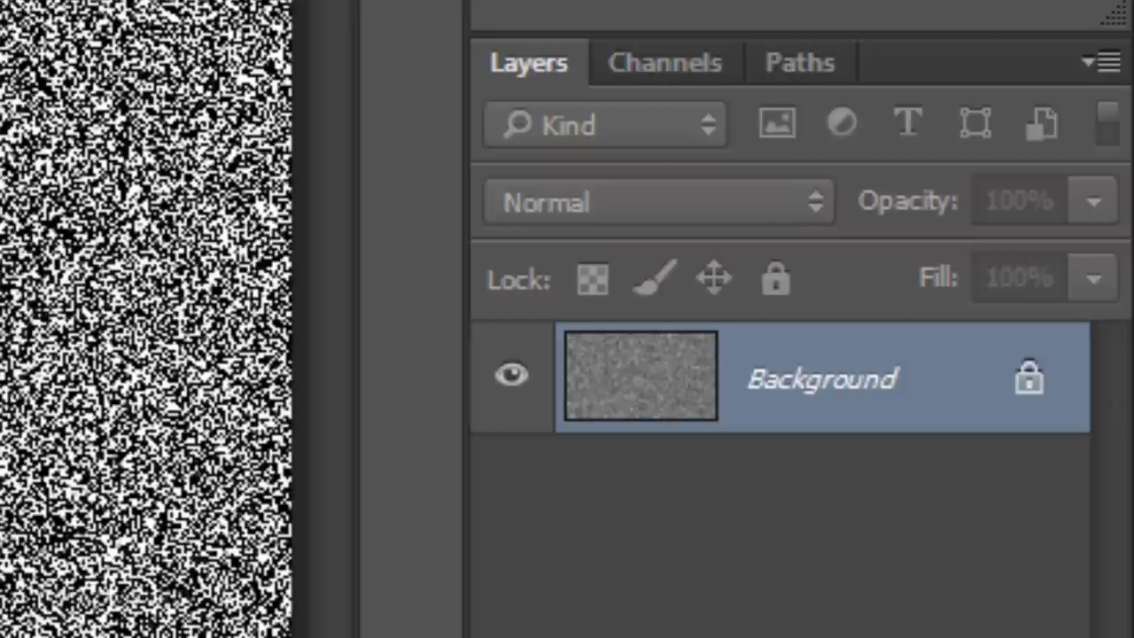
Duplicate the noise-filled Background layer and hide the copy, making the Background layer active
key("ctrl+j")
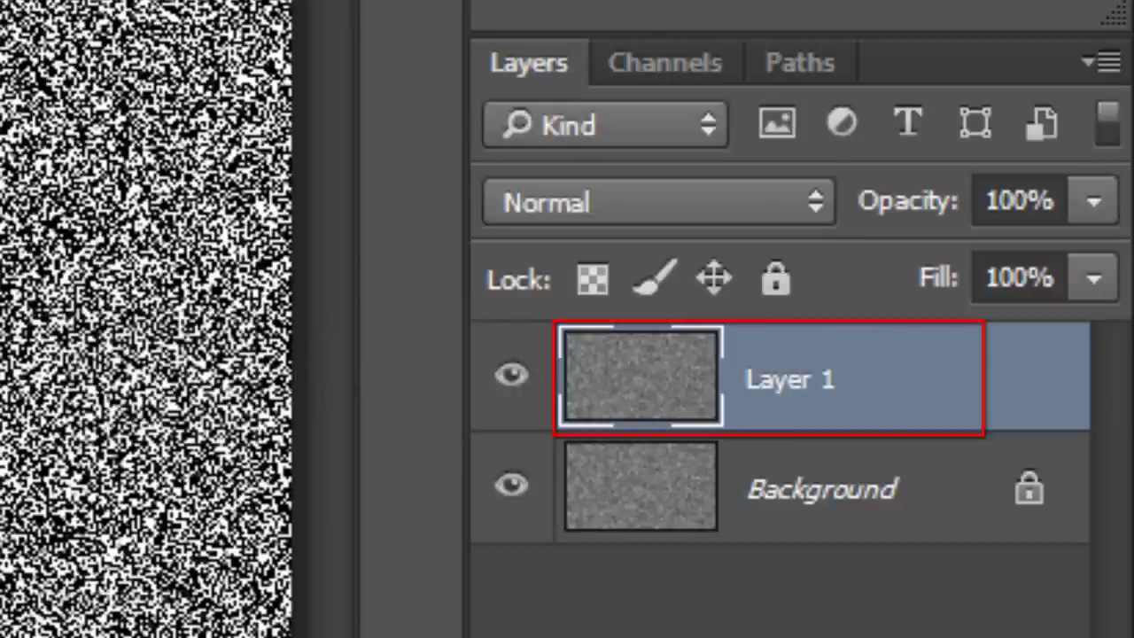
left_click(512, 379)
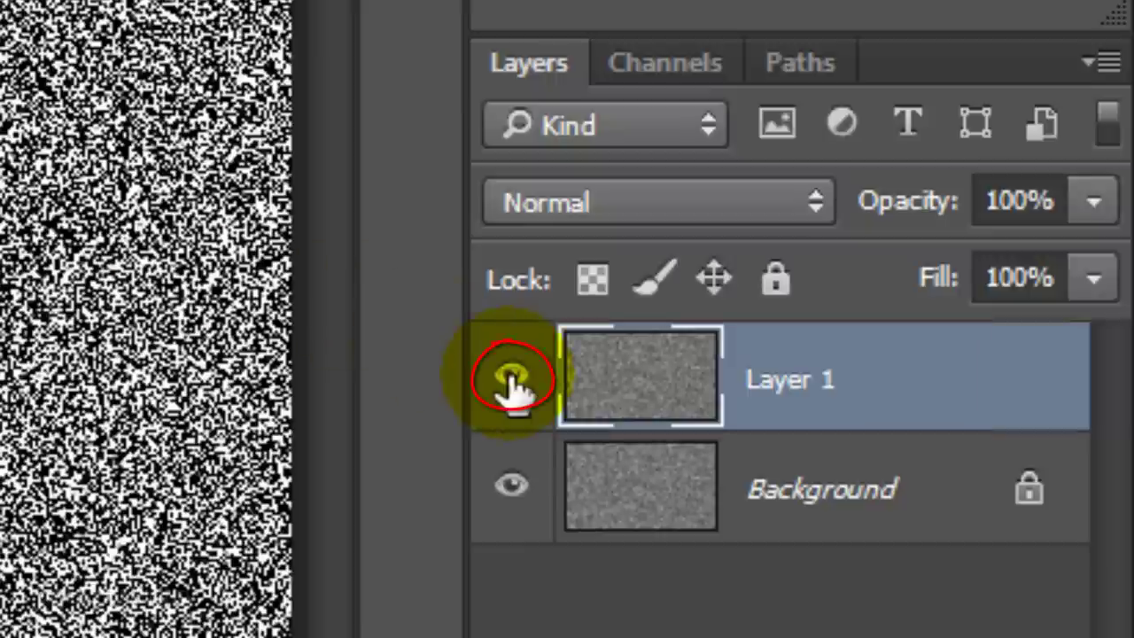
left_click(631, 501)
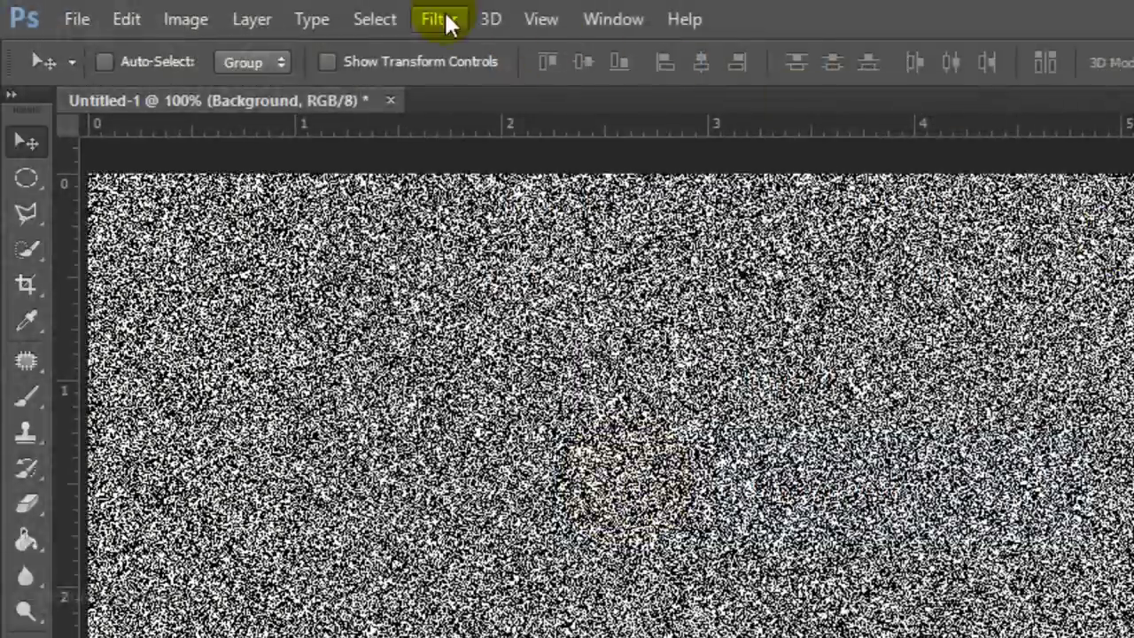
Apply a Gaussian Blur with a radius of 0.5 pixels to the Background layer
left_click(437, 20)
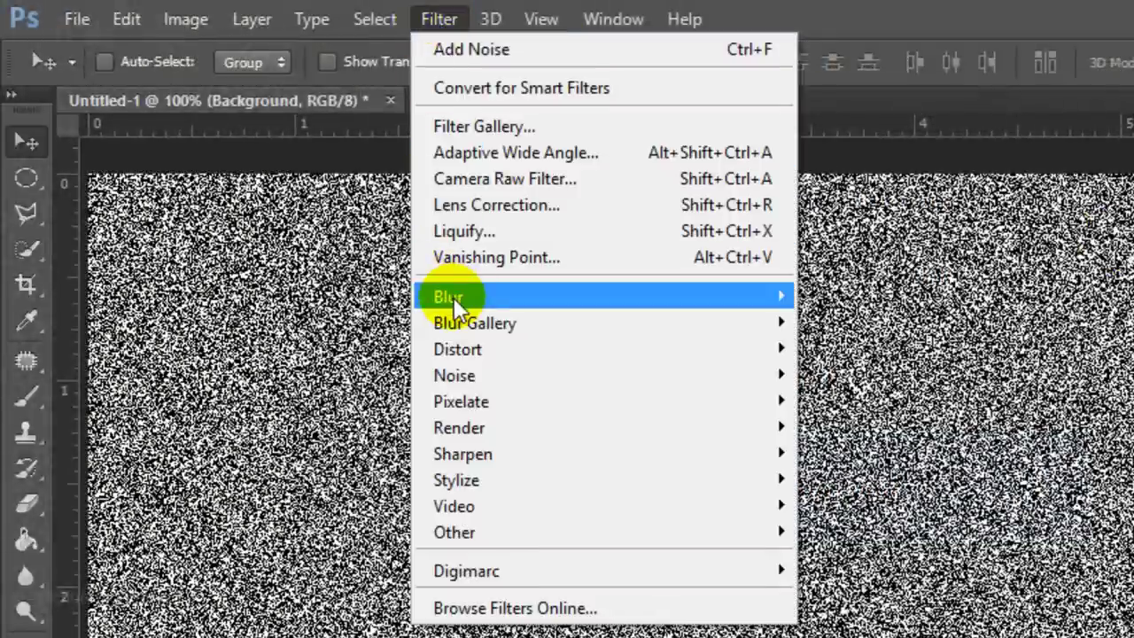
mouse_move(430, 296)
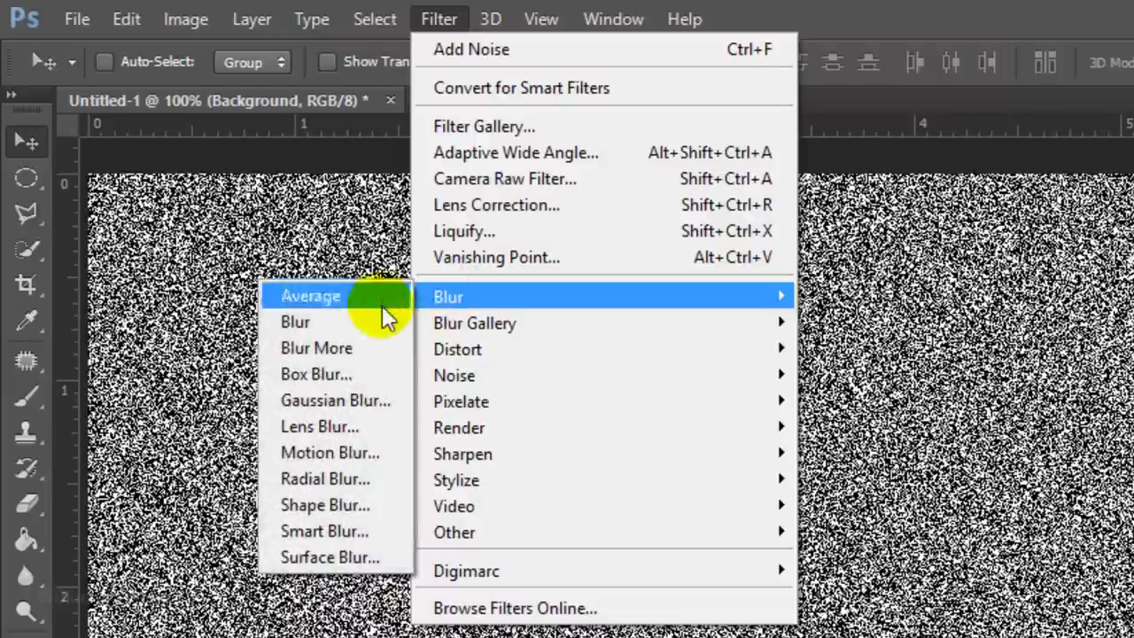
left_click(373, 402)
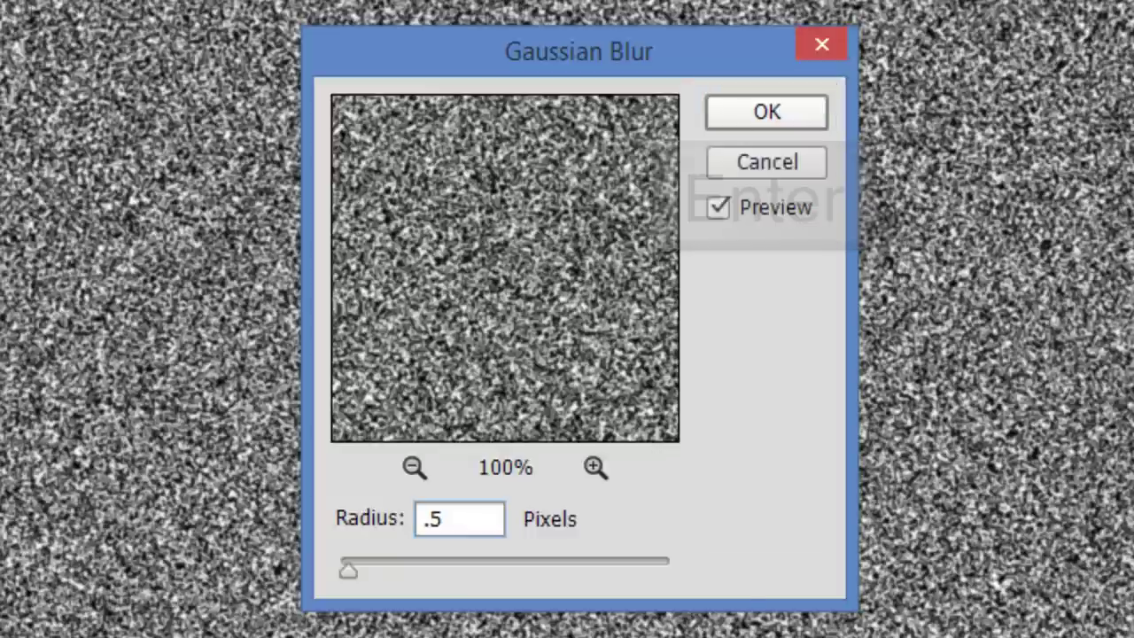
key("Return")
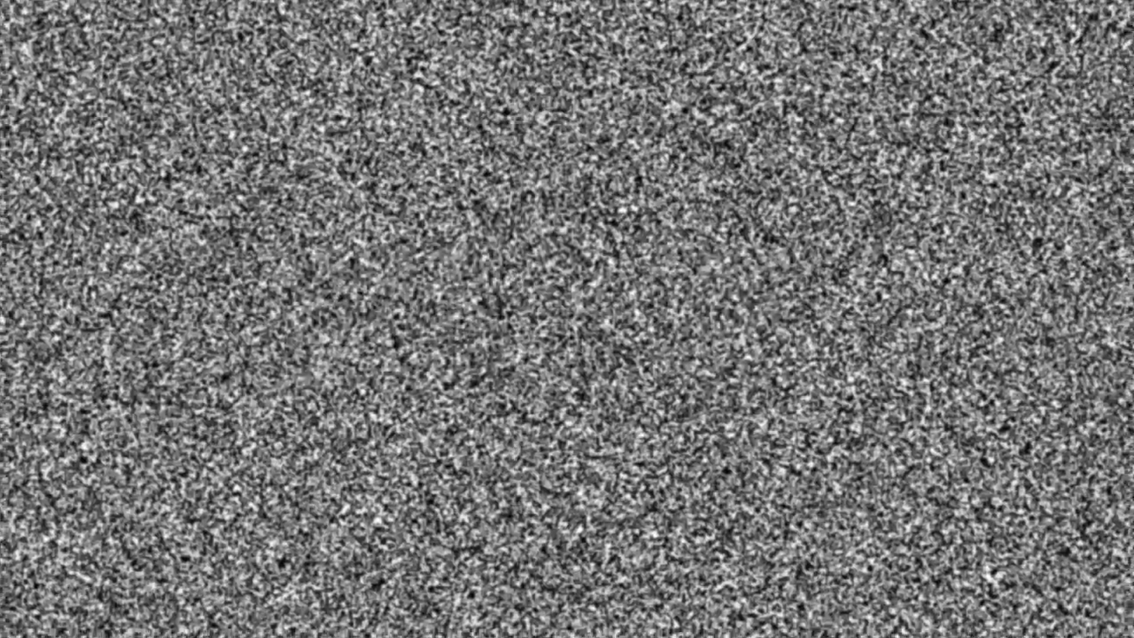
Adjust the Background layer's Levels with a shadow input of 200 and a midtone input of 0.42
key("ctrl+l")
left_click(336, 420)
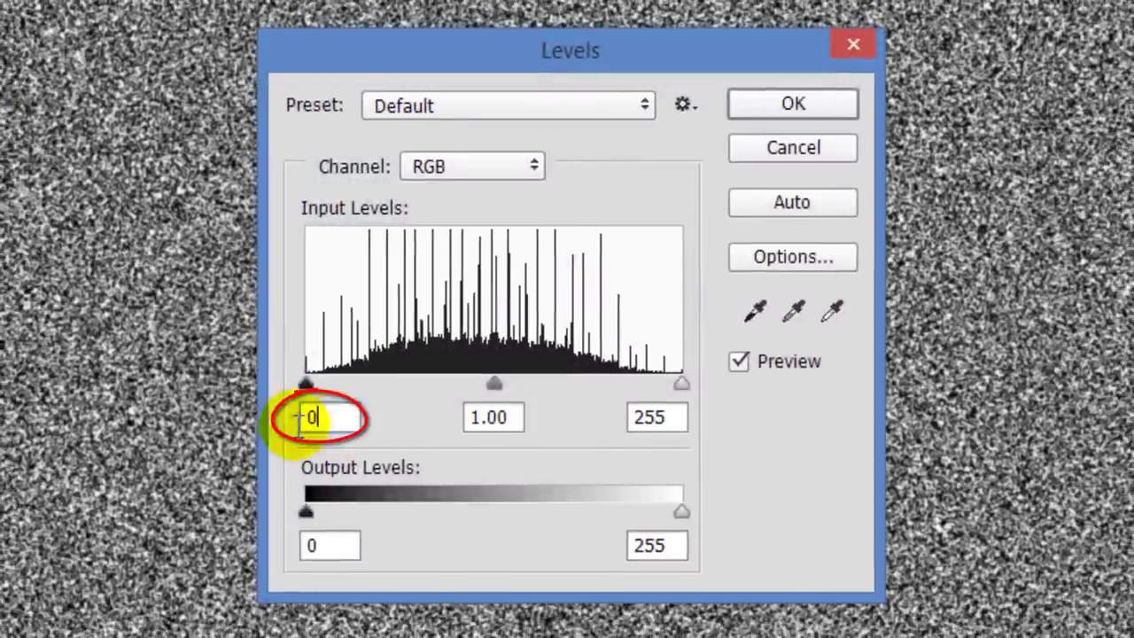
type("200")
left_click(512, 414)
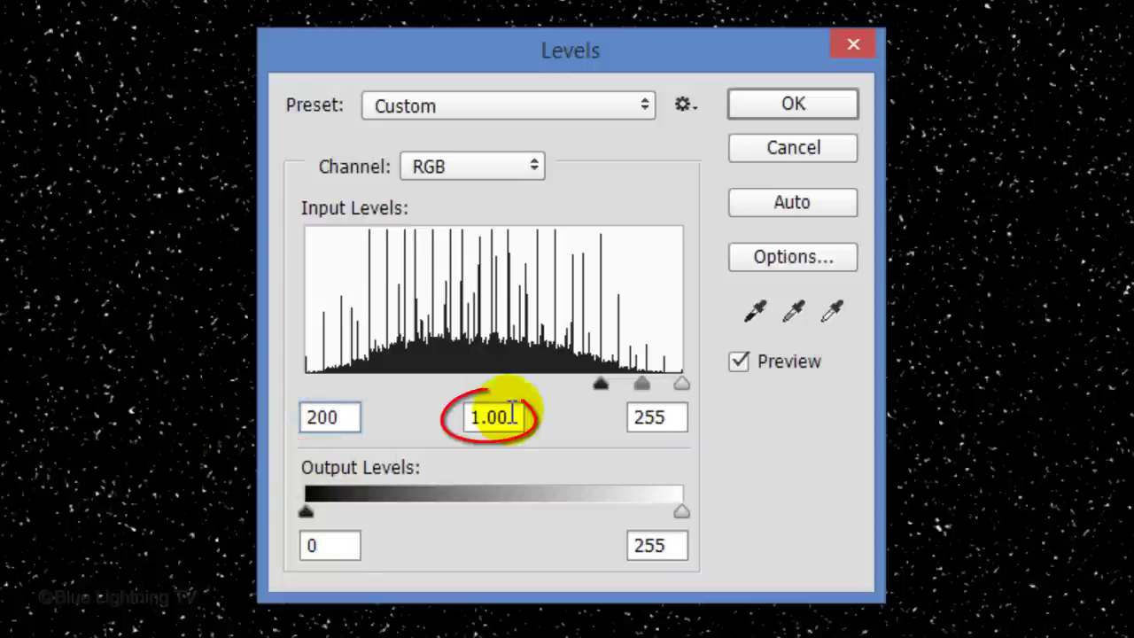
key("BackSpace")
key("BackSpace")
key("BackSpace")
key("BackSpace")
type(".42")
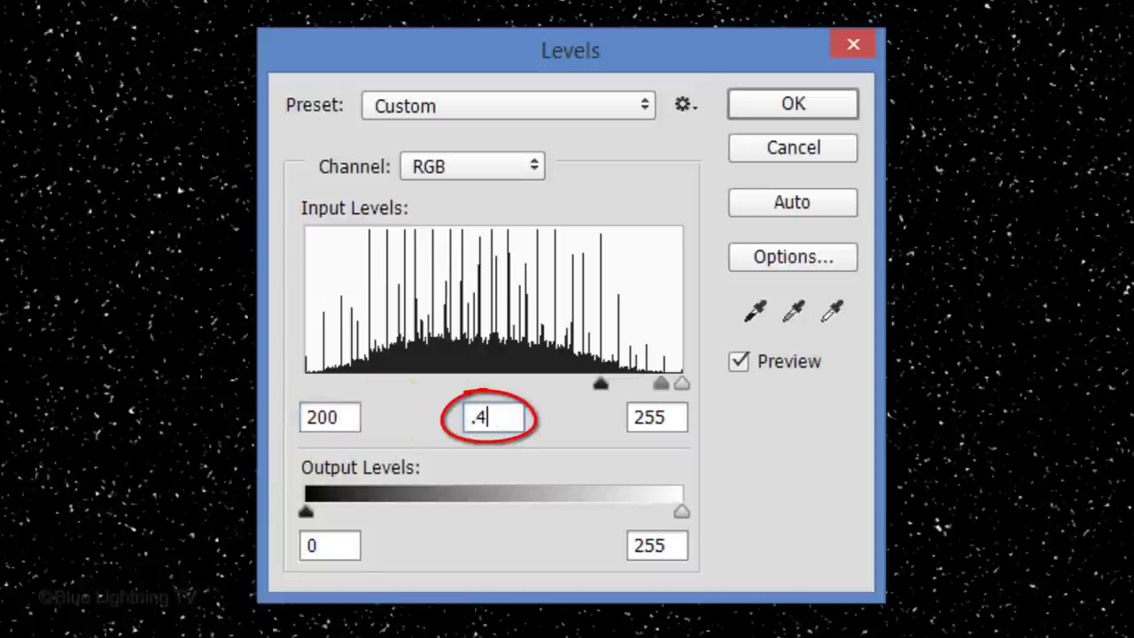
left_click(753, 114)
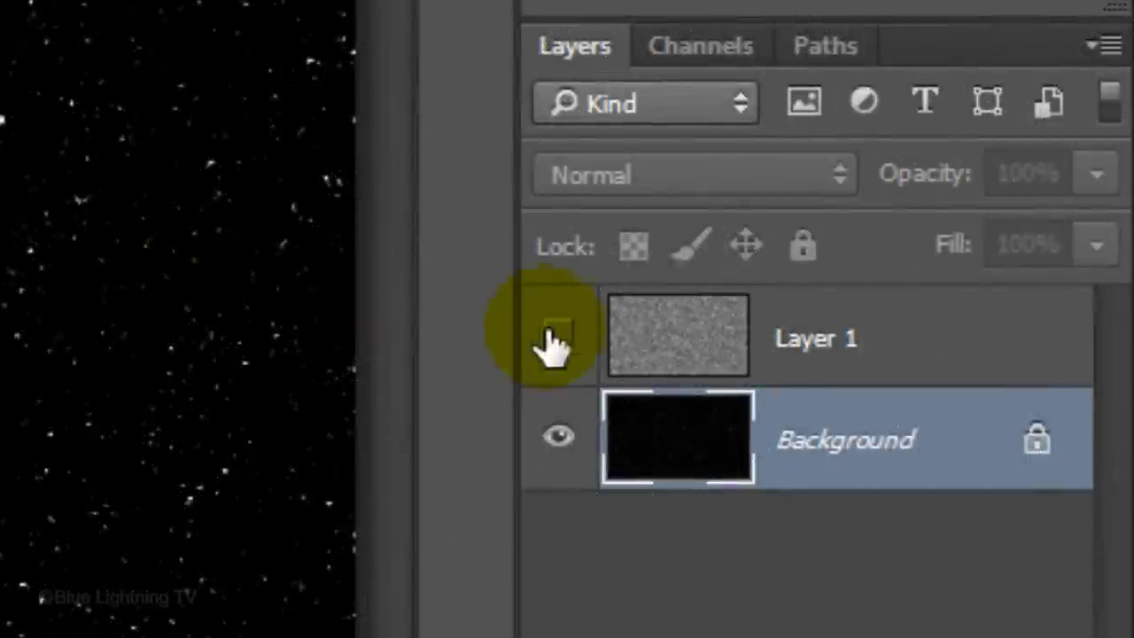
Show Layer 1 and apply a Gaussian Blur with a radius of 2 pixels to it
left_click(557, 335)
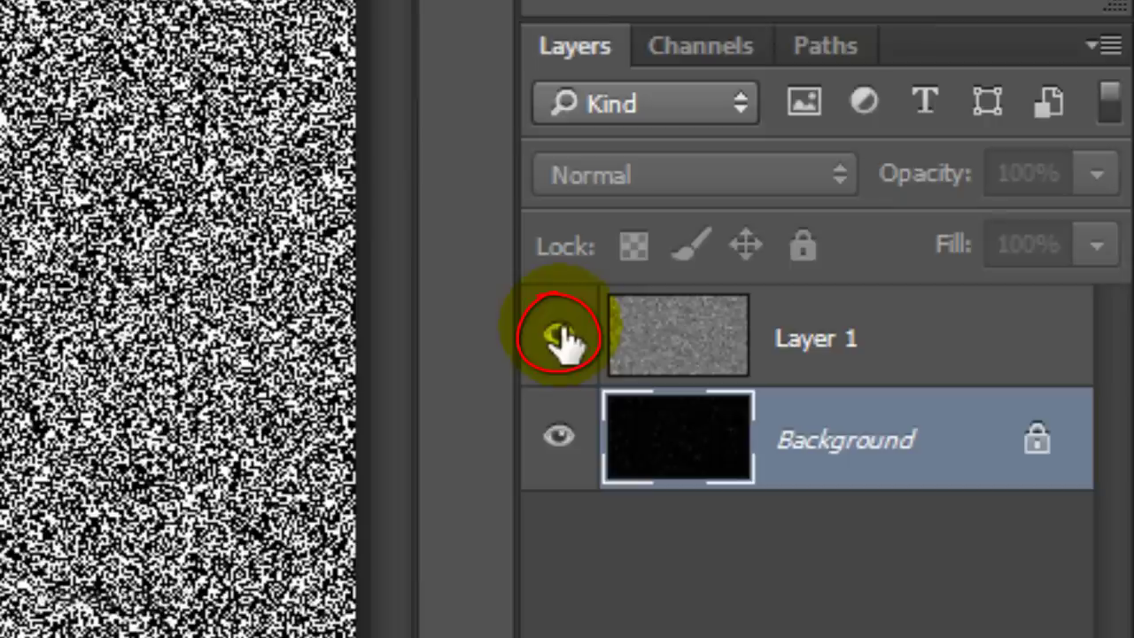
left_click(675, 341)
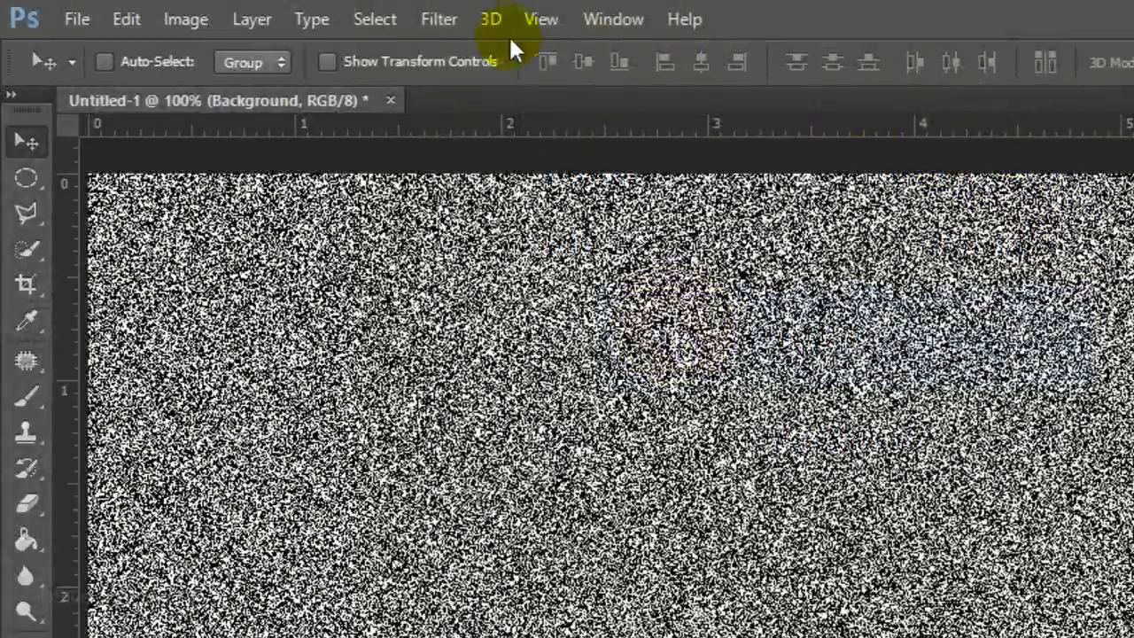
left_click(438, 19)
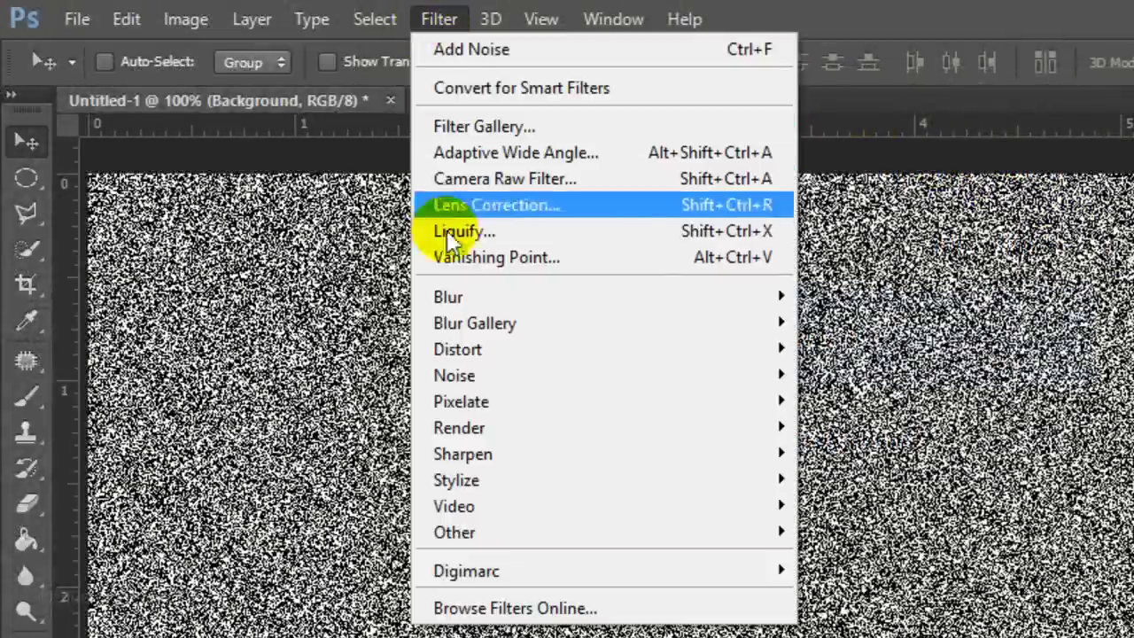
left_click(458, 299)
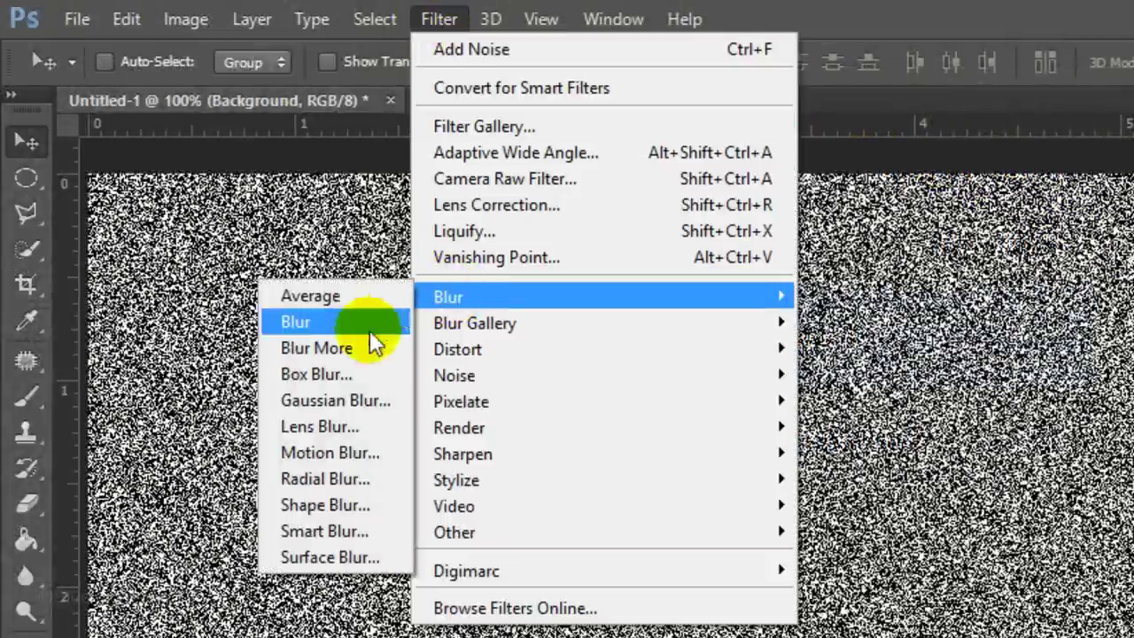
left_click(377, 408)
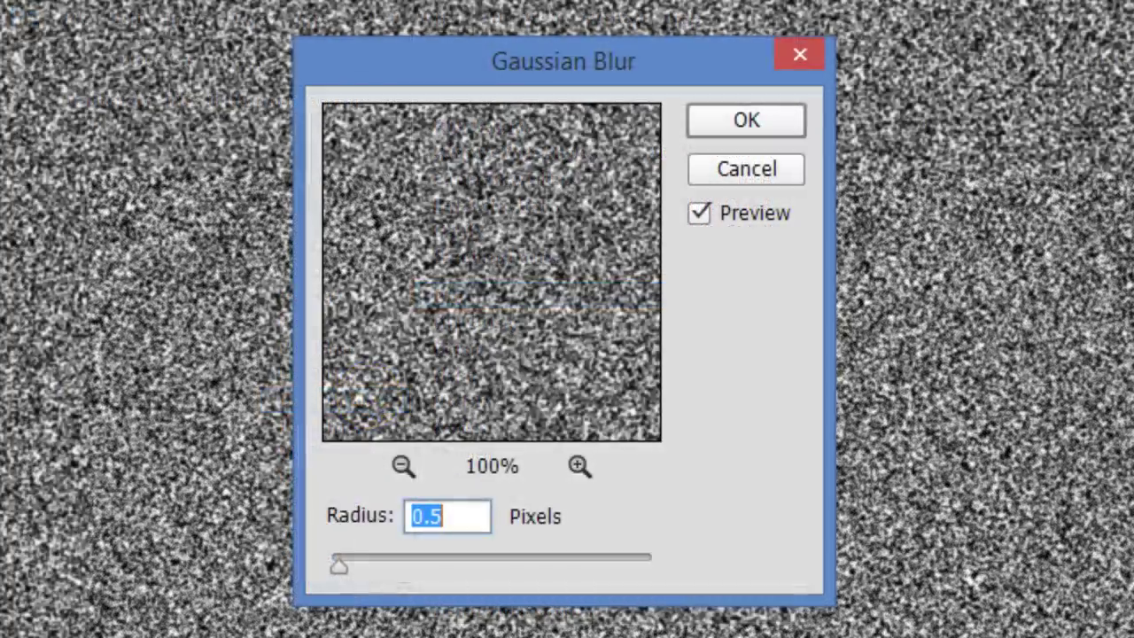
type("2")
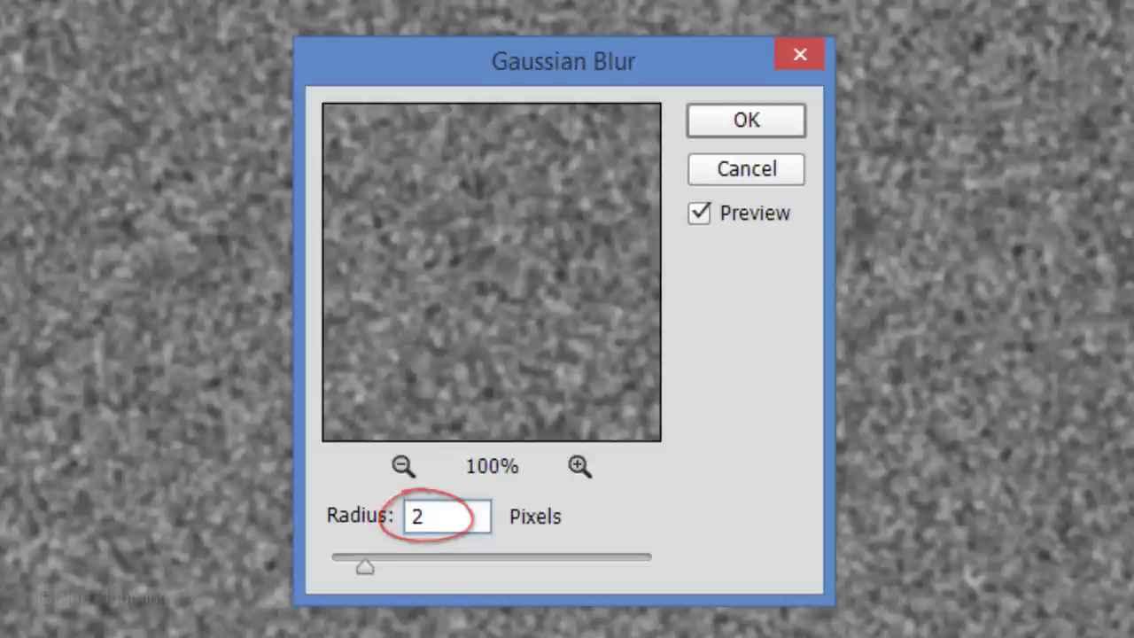
key("Return")
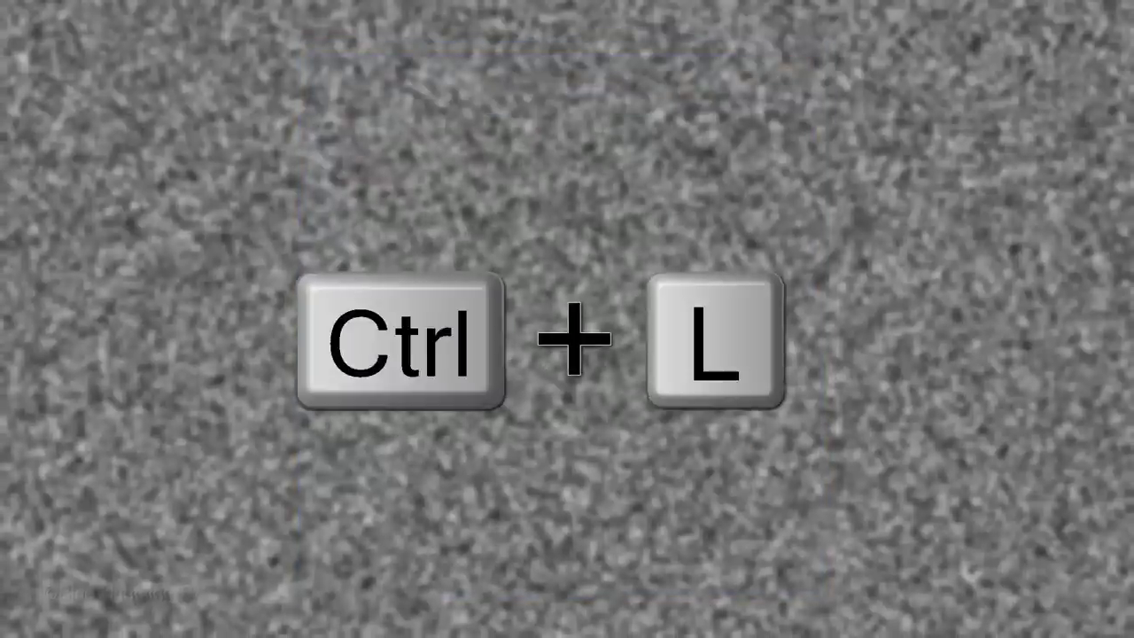
Adjust Layer 1's Levels with a shadow input of 170 and a highlight input of 172
key("ctrl+l")
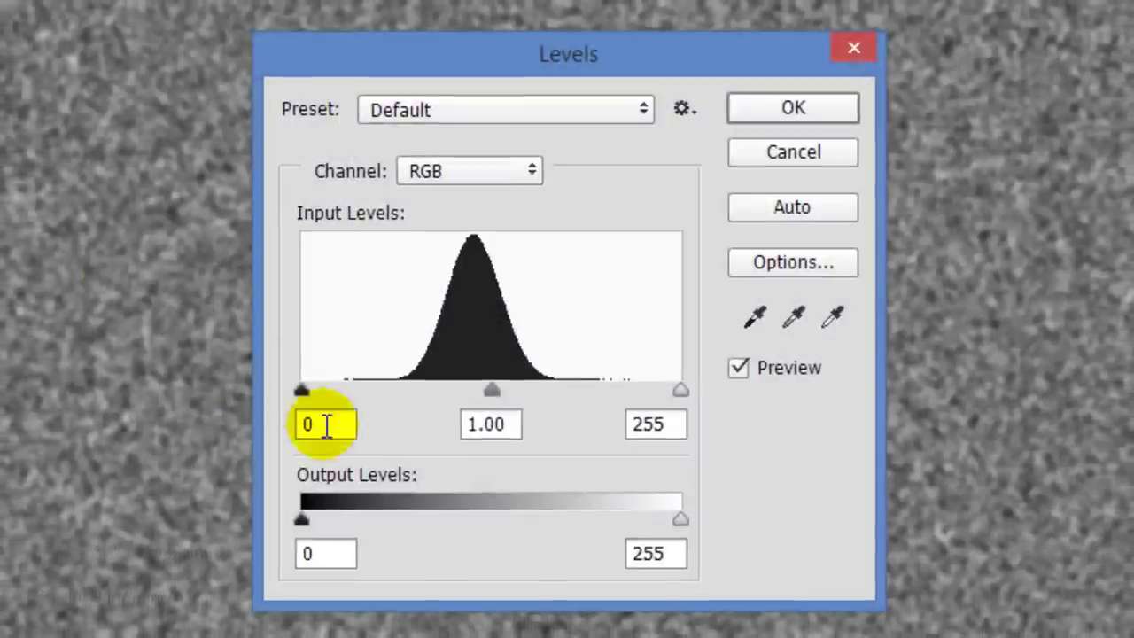
double_click(326, 426)
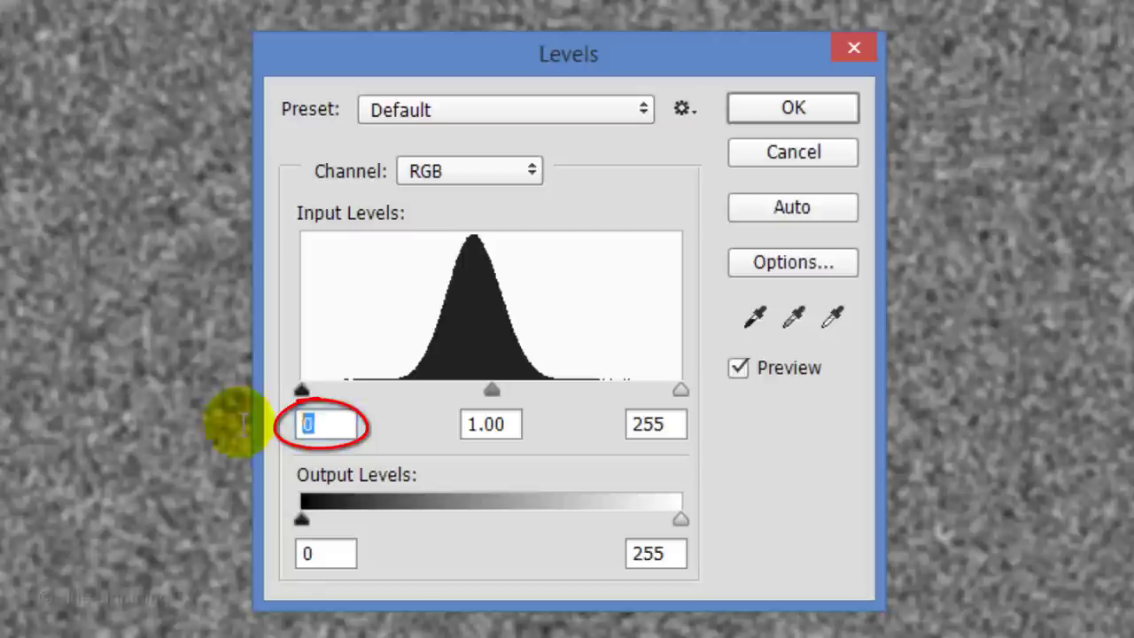
type("170")
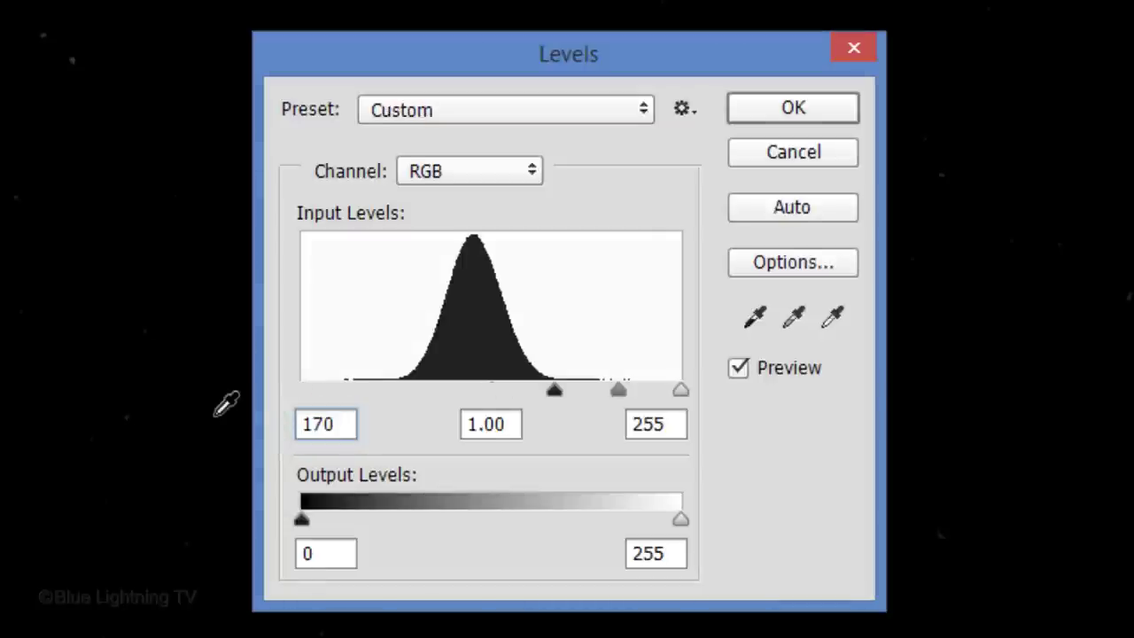
double_click(675, 426)
type("172")
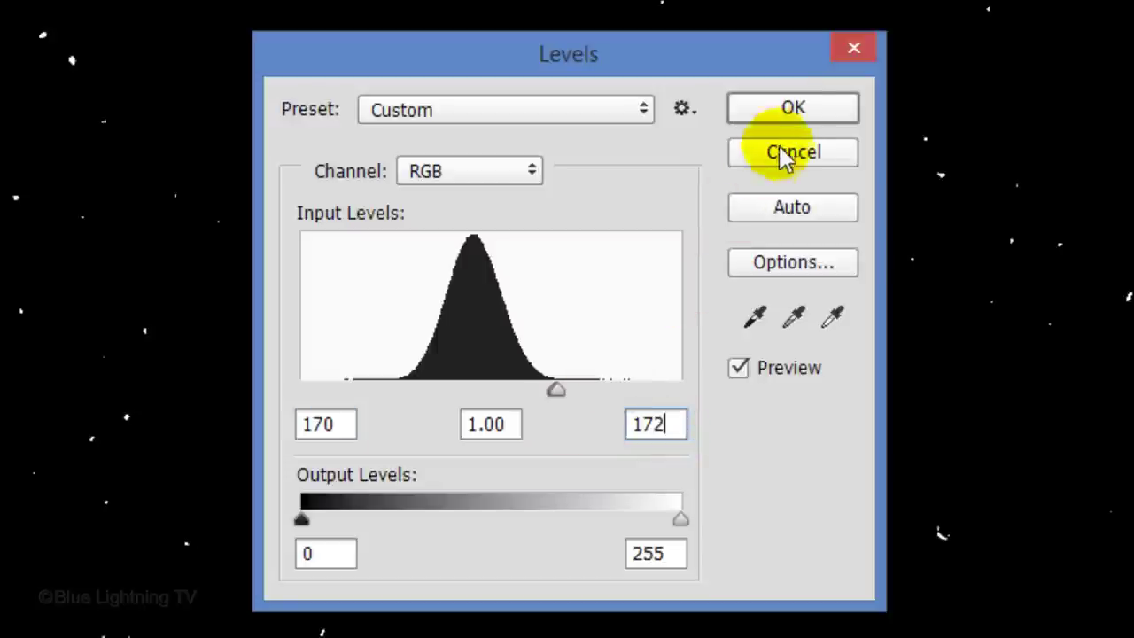
left_click(792, 108)
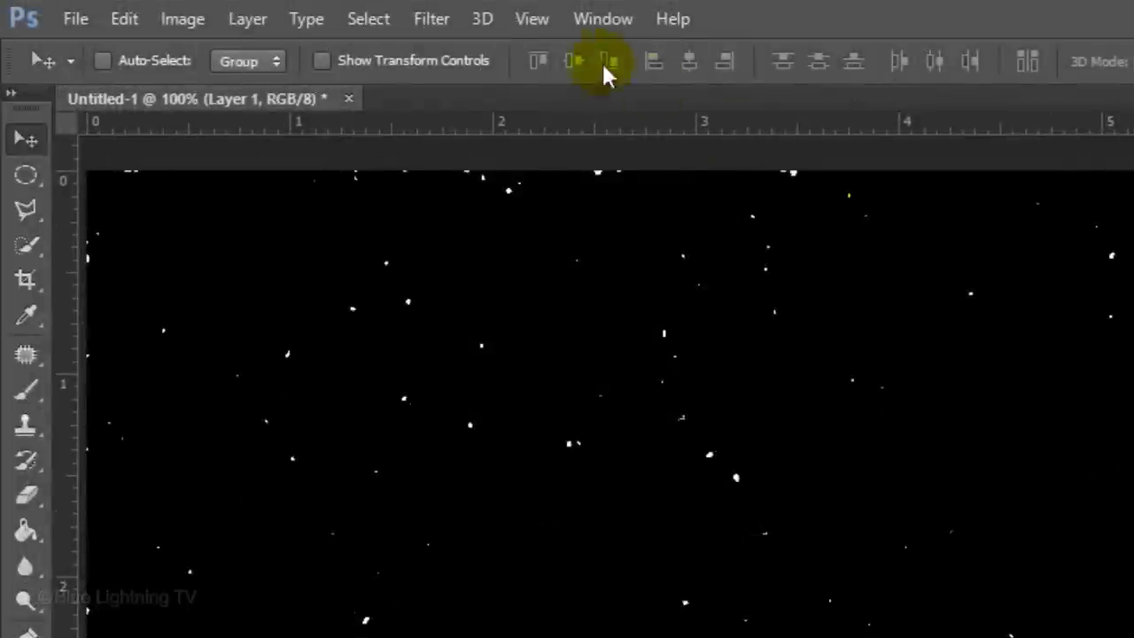
Apply a Gaussian Blur with a radius of 1 pixel to Layer 1
left_click(429, 19)
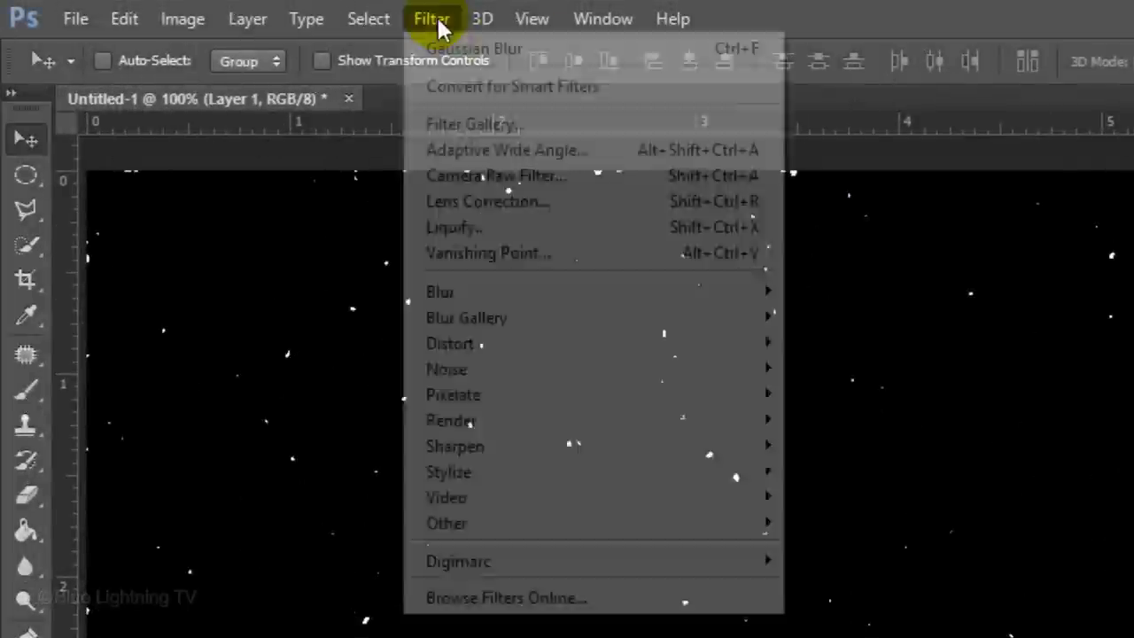
mouse_move(434, 293)
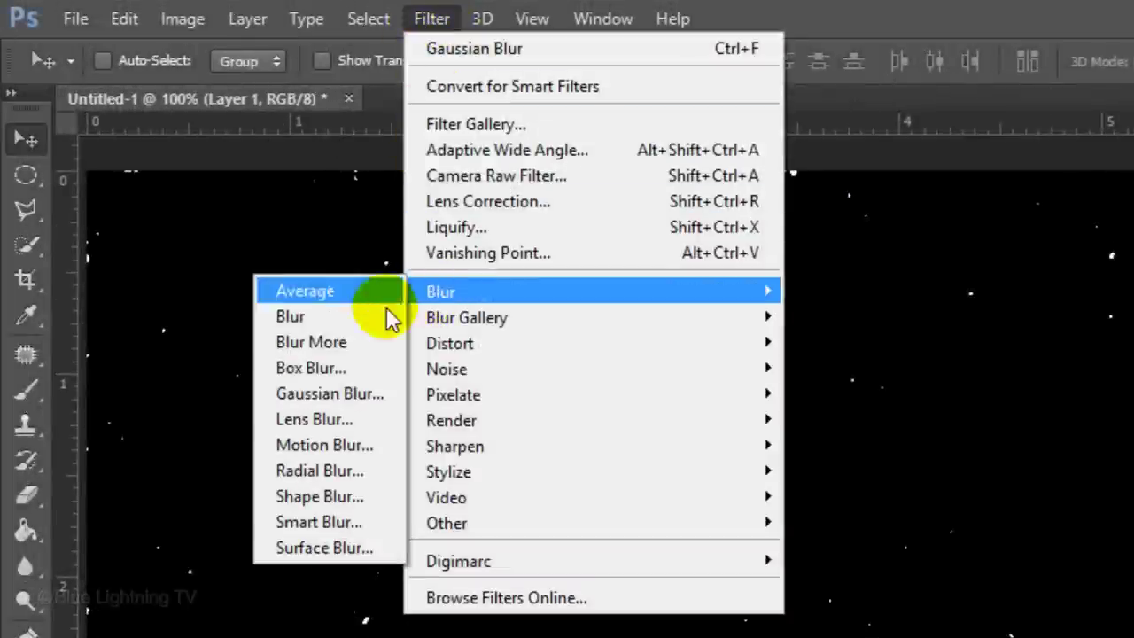
left_click(340, 400)
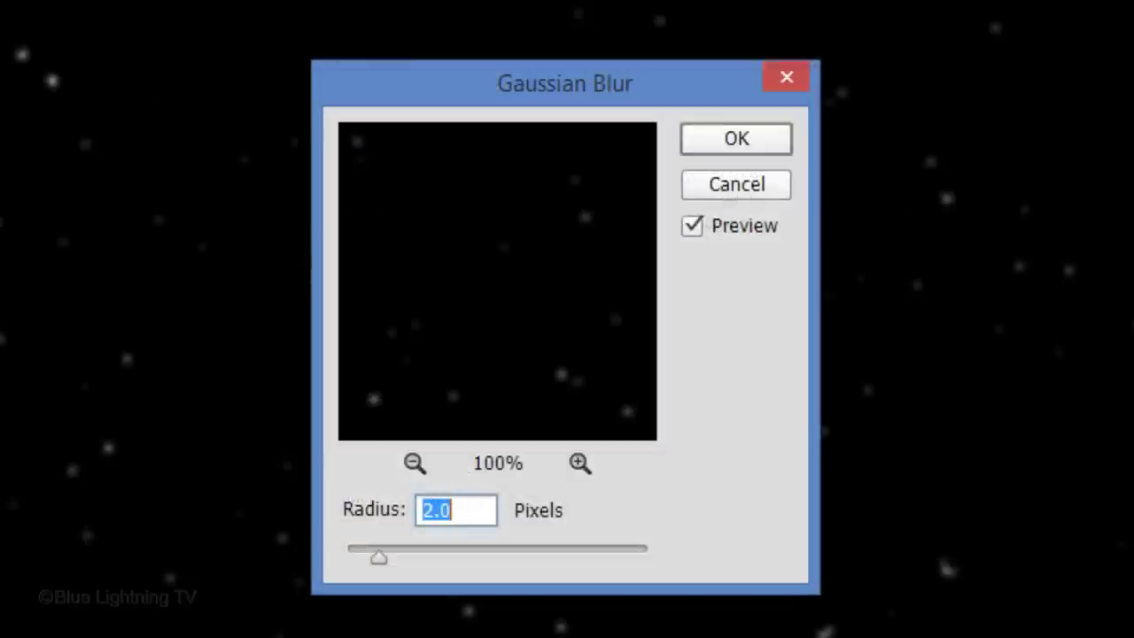
type("1")
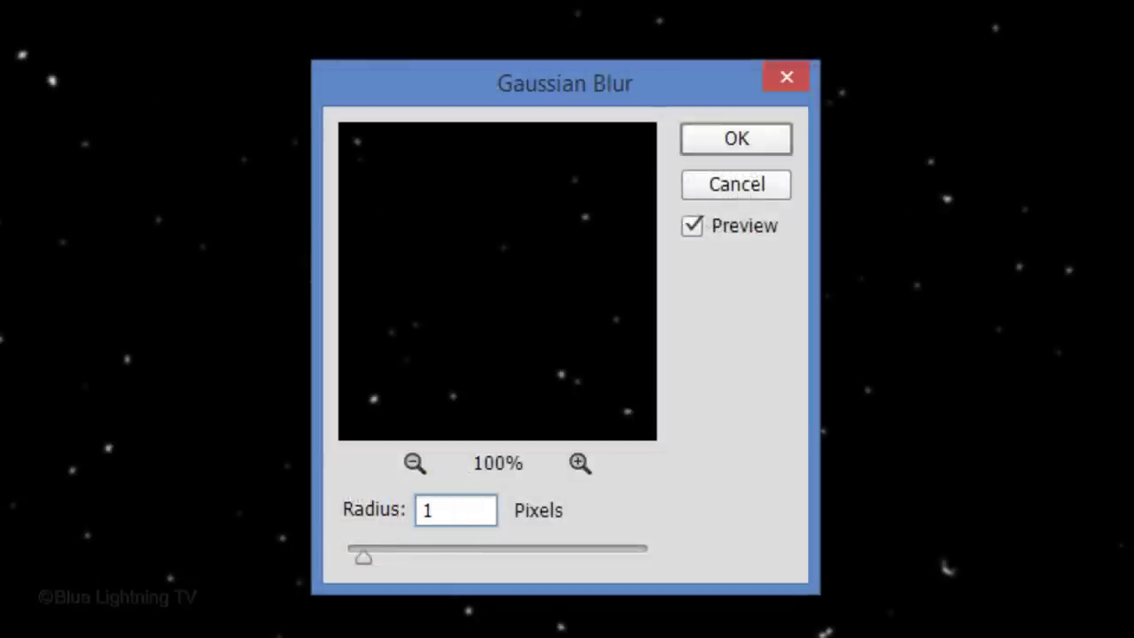
key("Return")
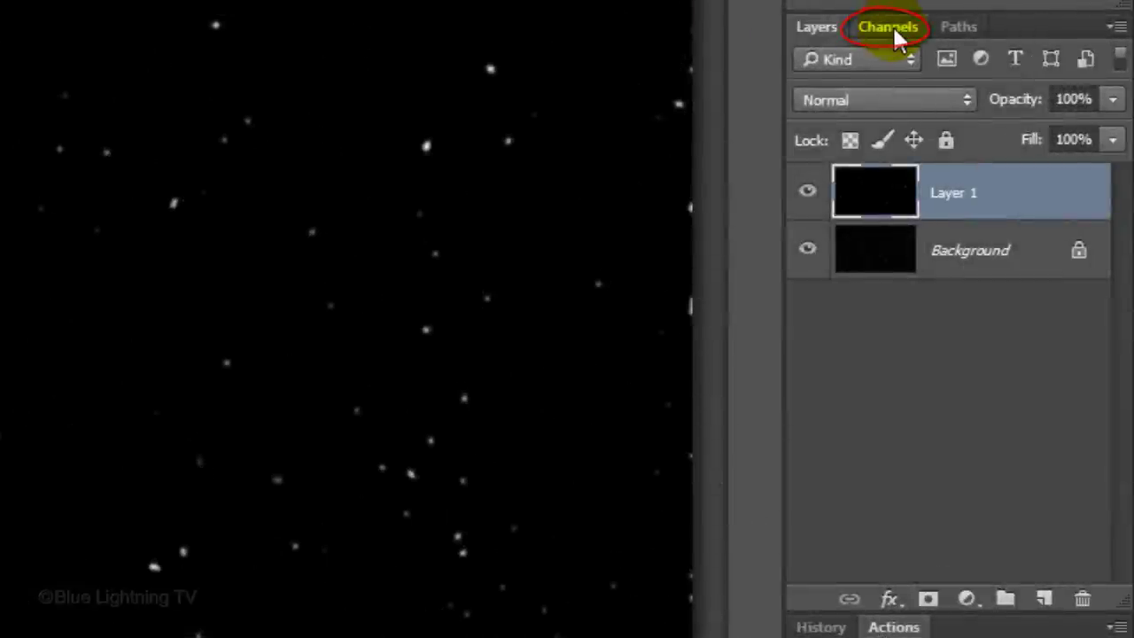
Load the composite RGB channel as a selection and return to the layer list
left_click(889, 32)
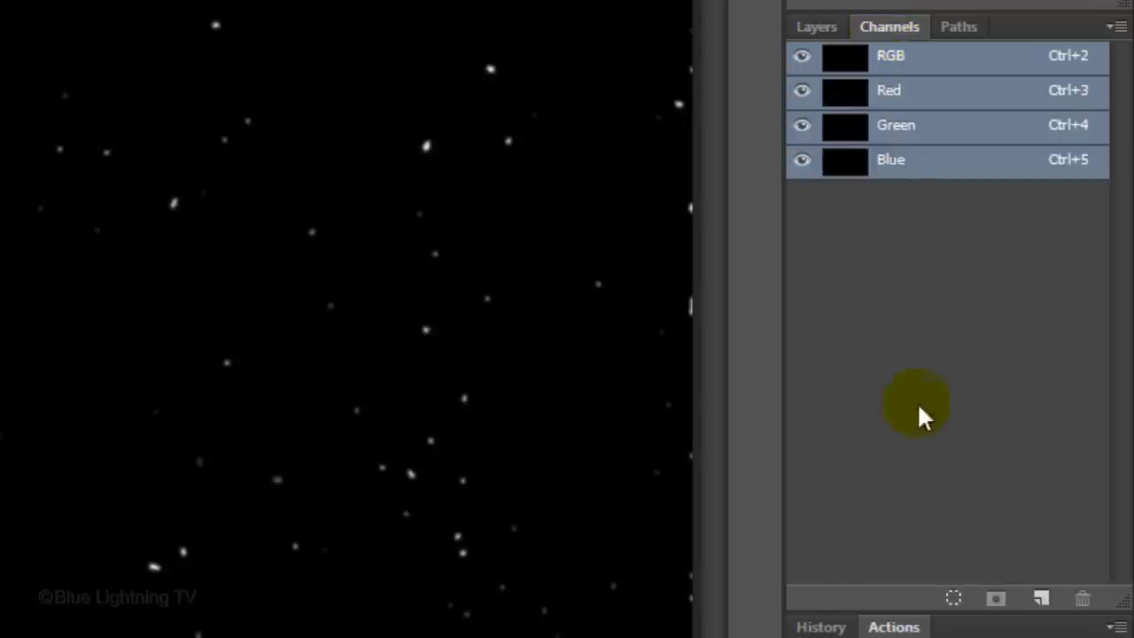
left_click(953, 601)
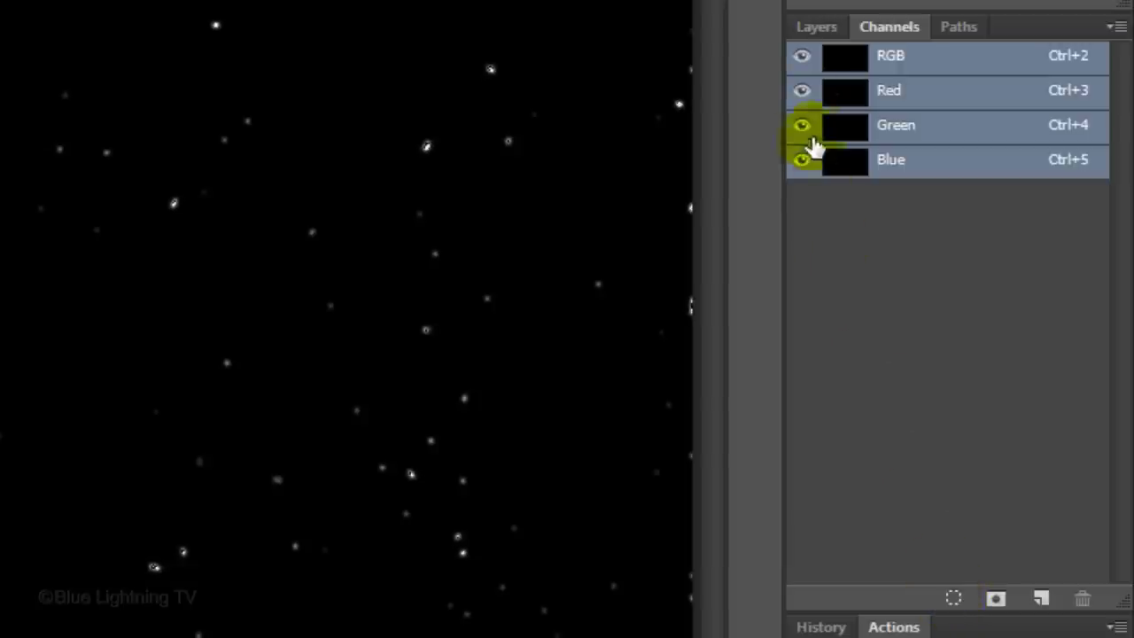
left_click(812, 24)
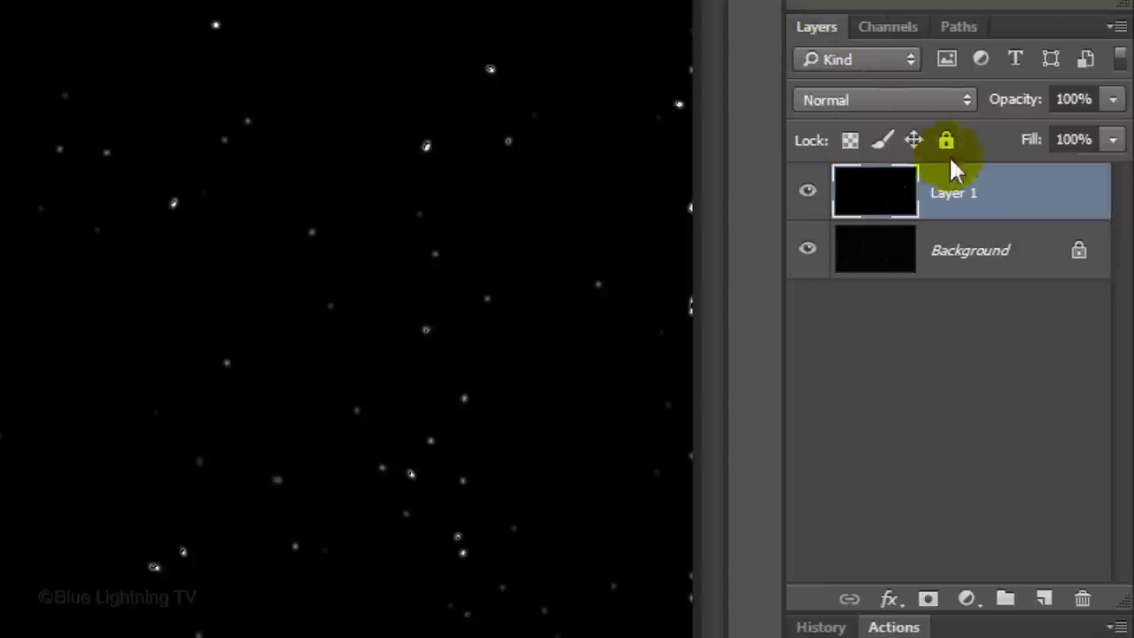
Delete Layer 1 and add a new empty layer above the Background in its place
left_click_drag(1016, 204, 1084, 597)
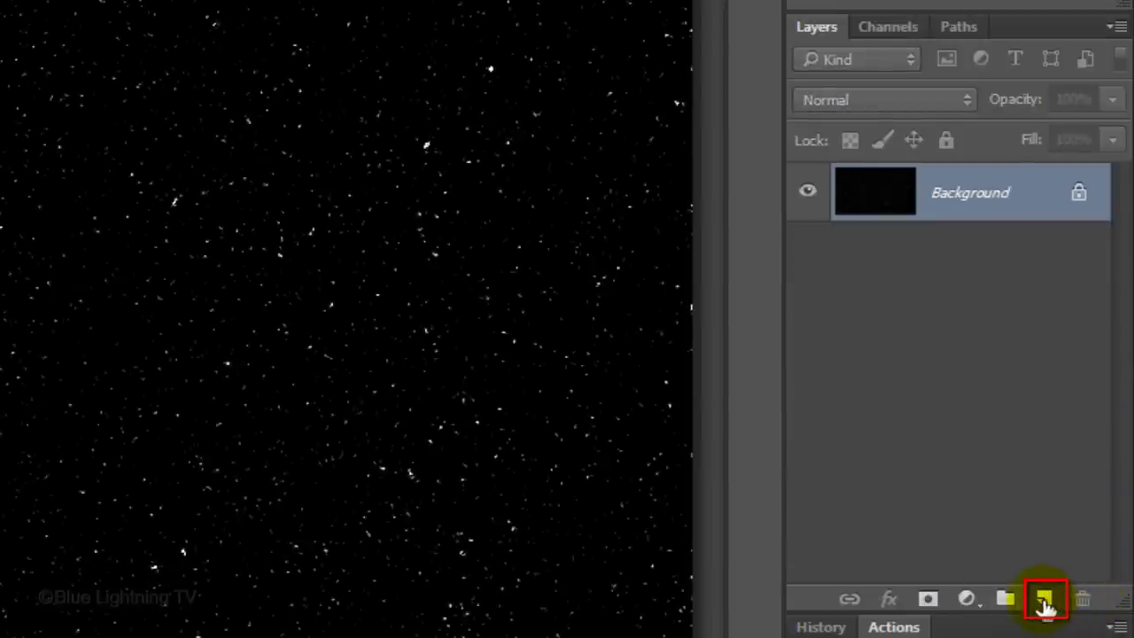
left_click(1044, 599)
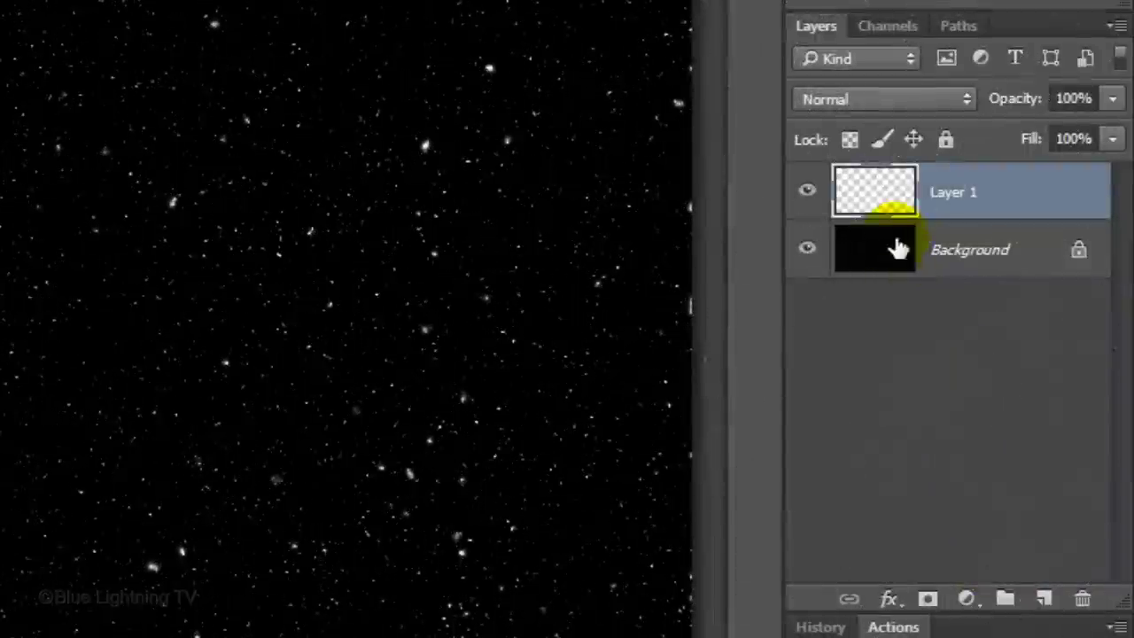
Add an Outer Glow effect to Layer 1 and set its glow color to white (ffffff)
double_click(884, 195)
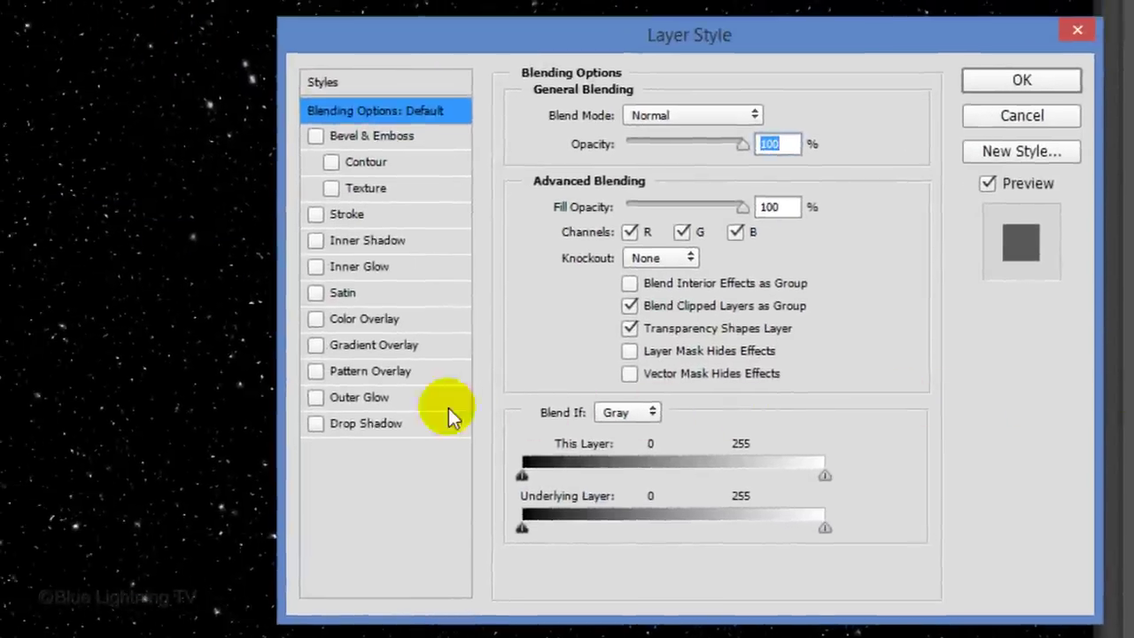
left_click(394, 398)
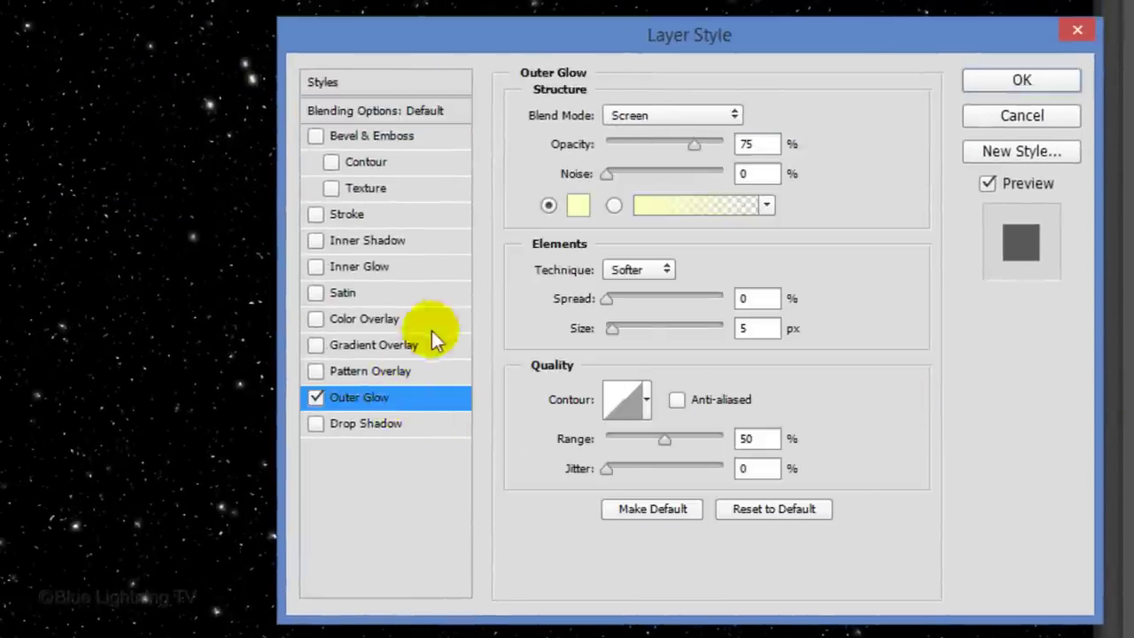
left_click(579, 206)
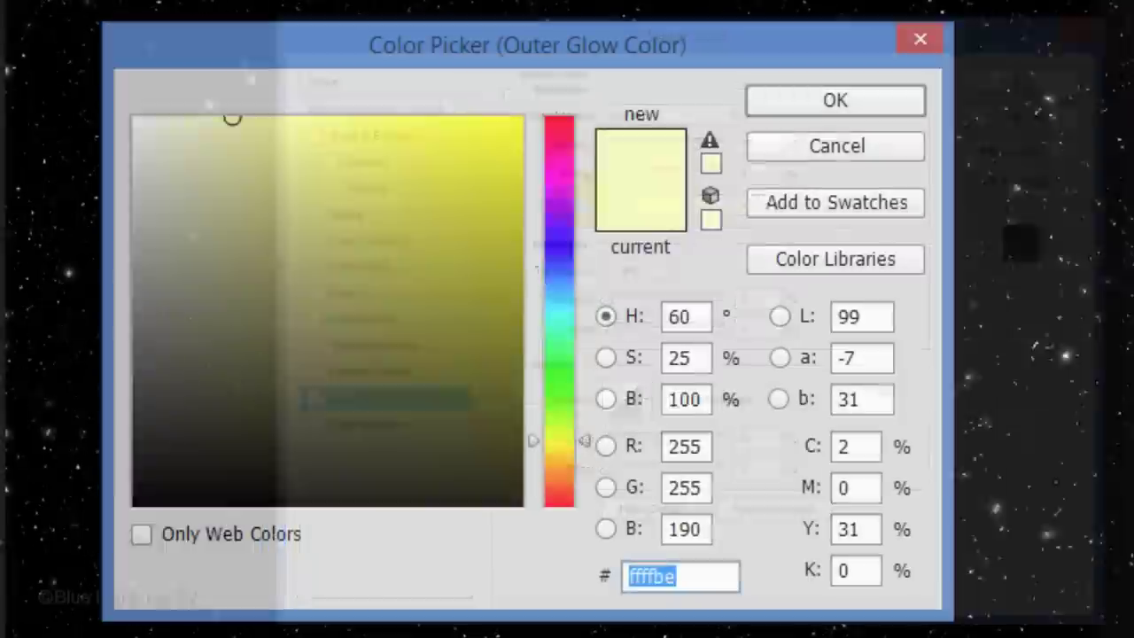
left_click_drag(432, 212, 244, 180)
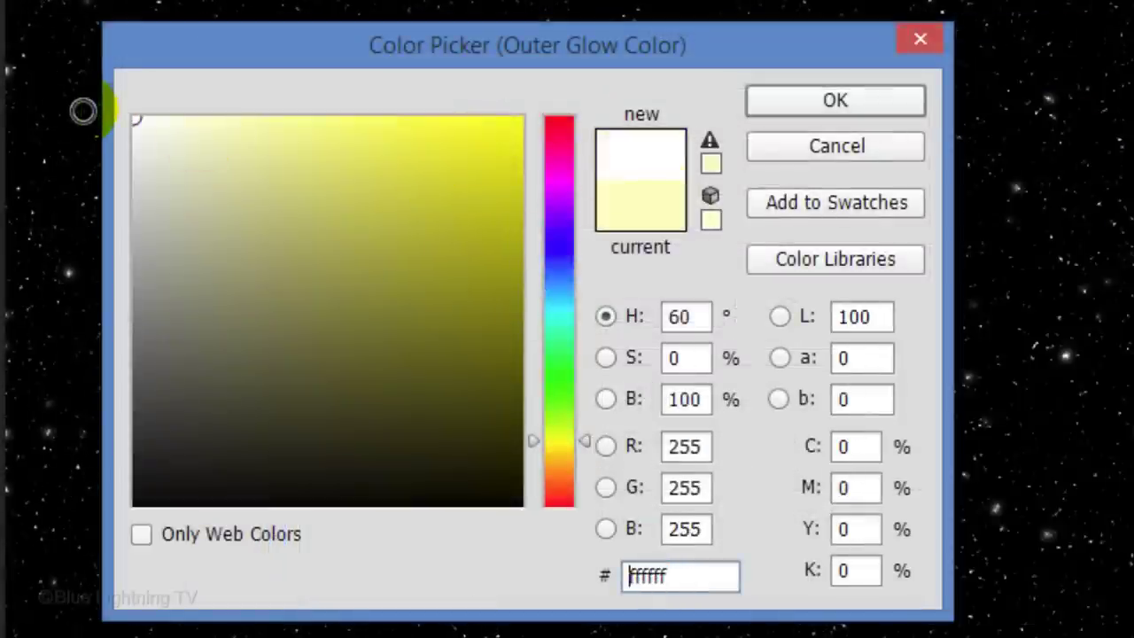
left_click(788, 99)
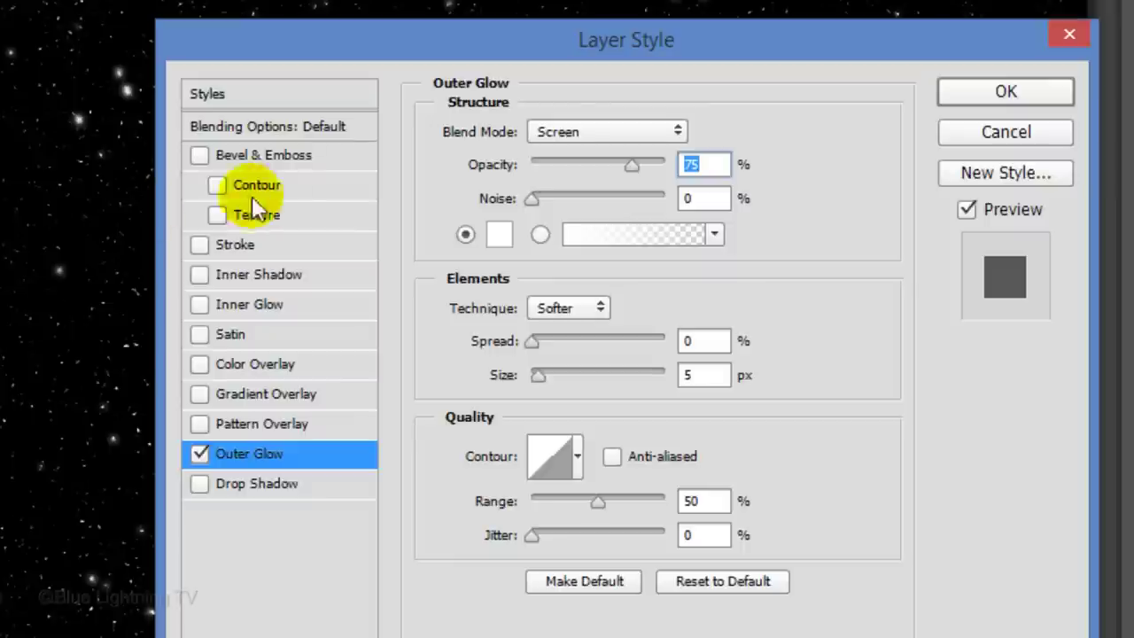
Set the Outer Glow's blend mode to Normal and its size to 10 px, and apply the layer style
left_click(571, 132)
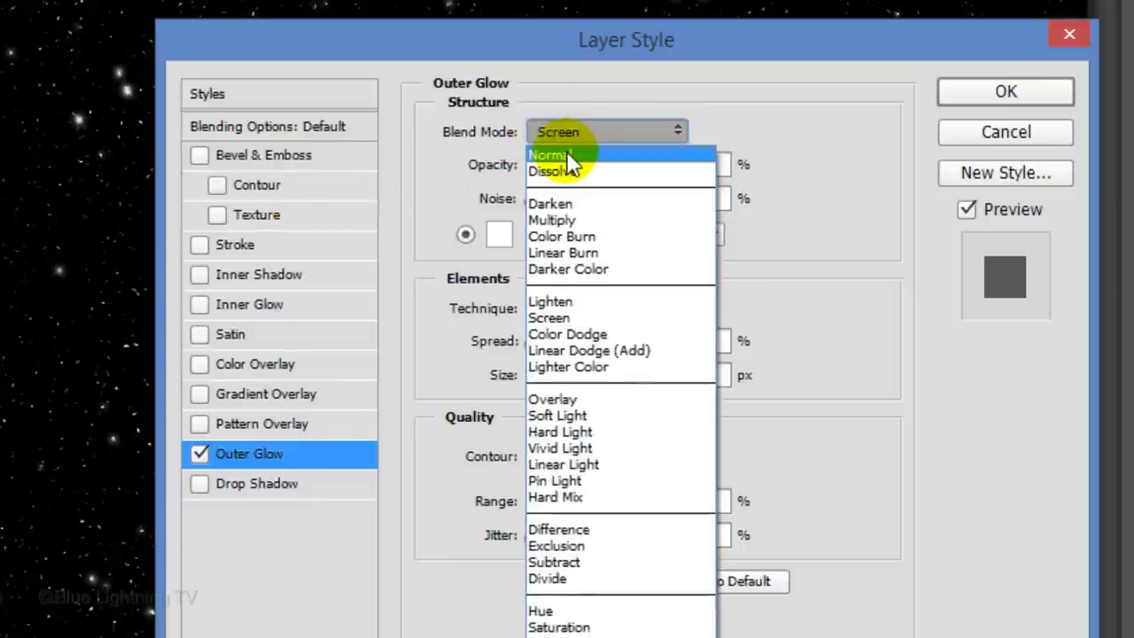
left_click(567, 158)
double_click(696, 370)
type("10")
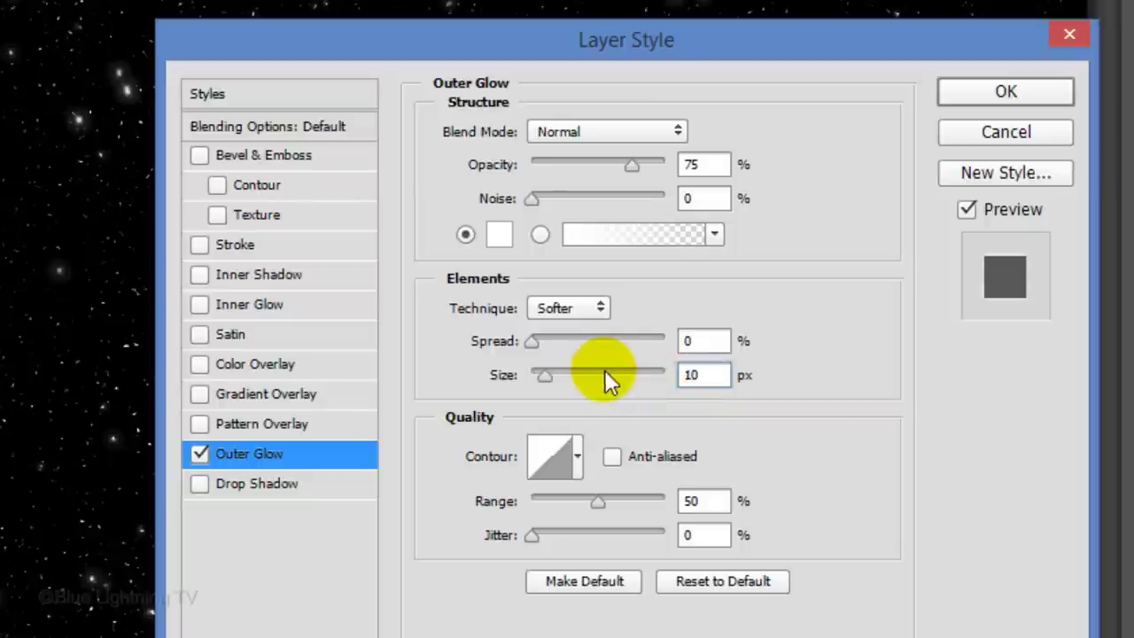
left_click(1002, 92)
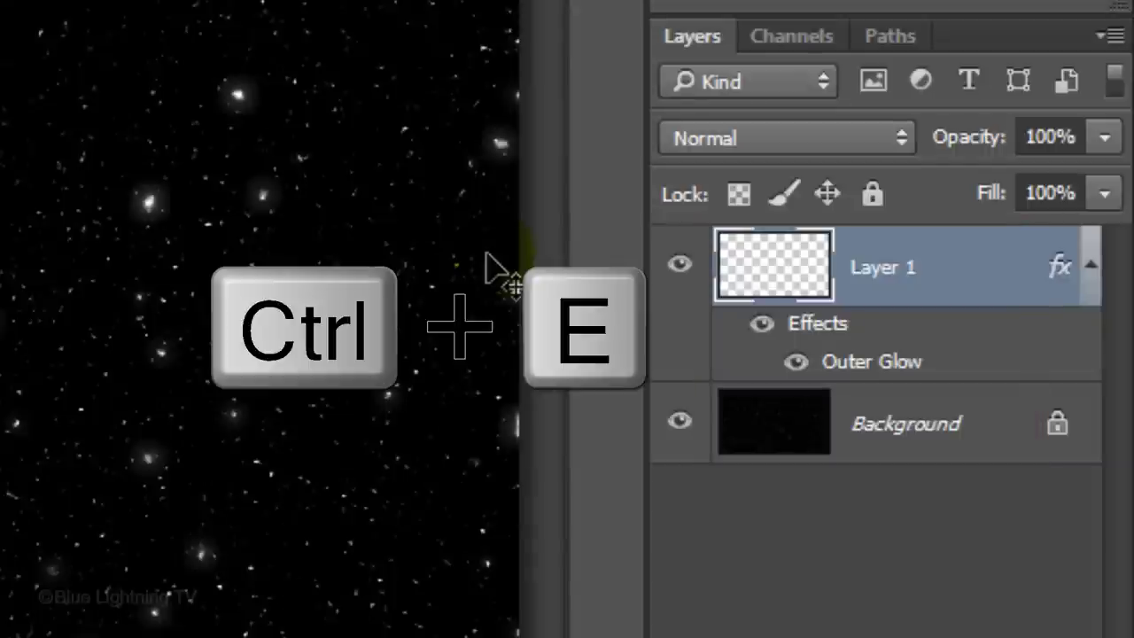
Merge the glowing star layer into the Background and add a new layer filled with black above it
key("ctrl+e")
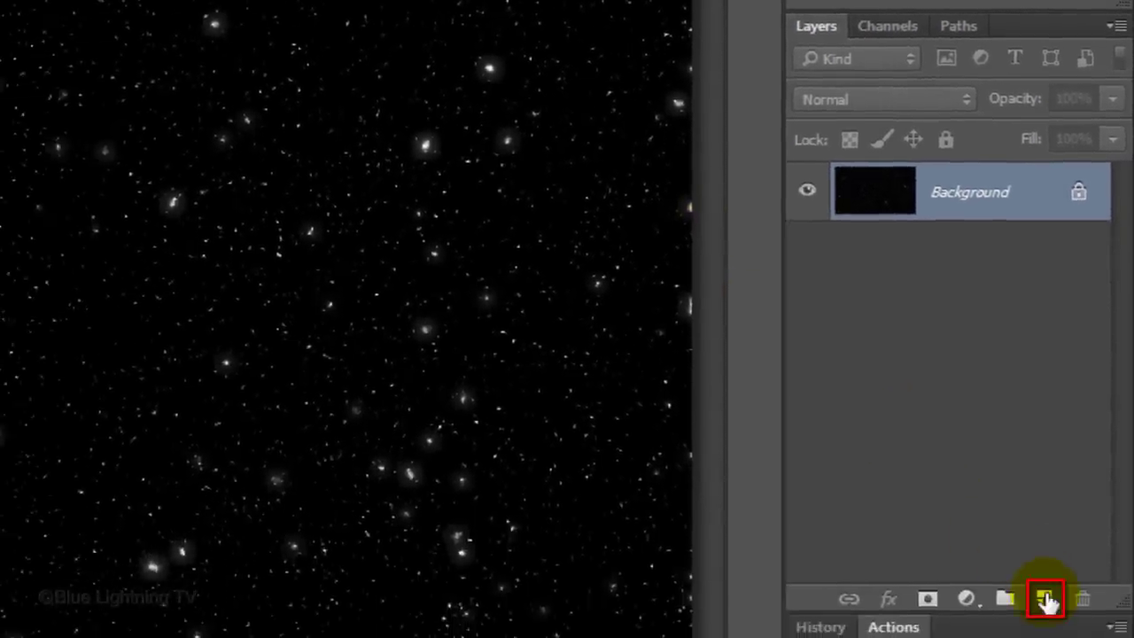
left_click(1045, 599)
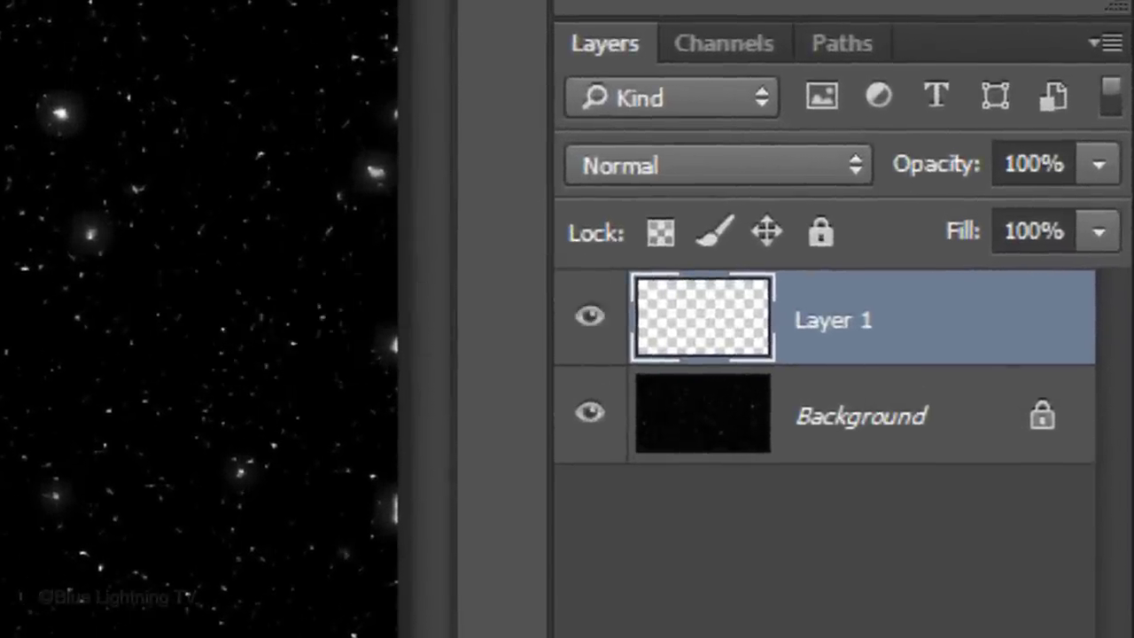
key("alt+Delete")
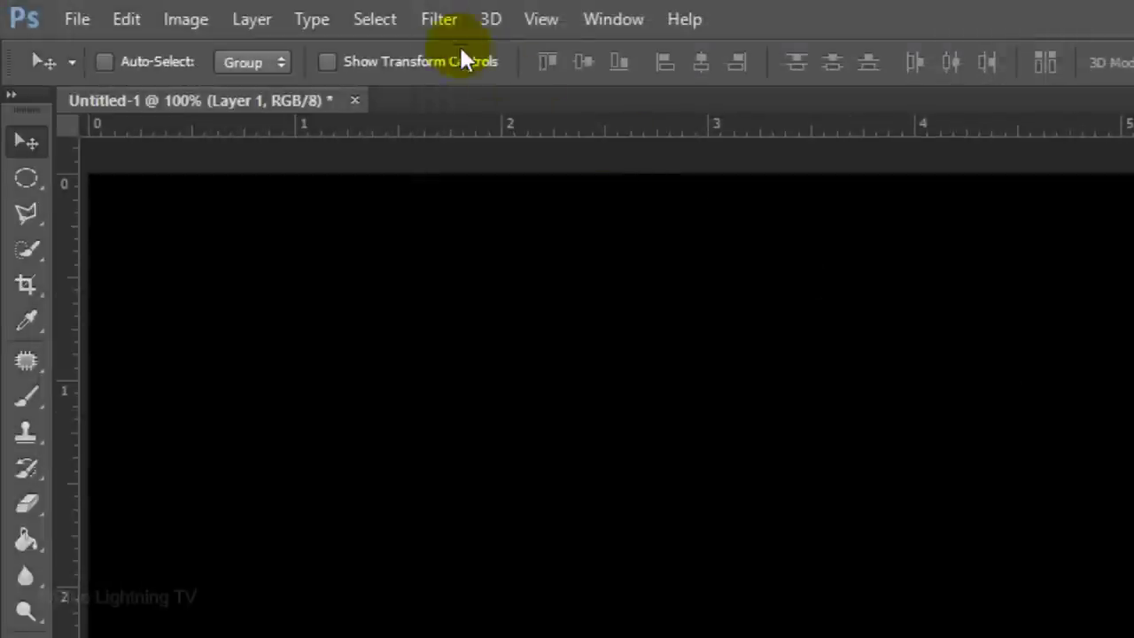
Render Clouds on the black-filled Layer 1 and set the layer's blend mode to Color Dodge
left_click(439, 18)
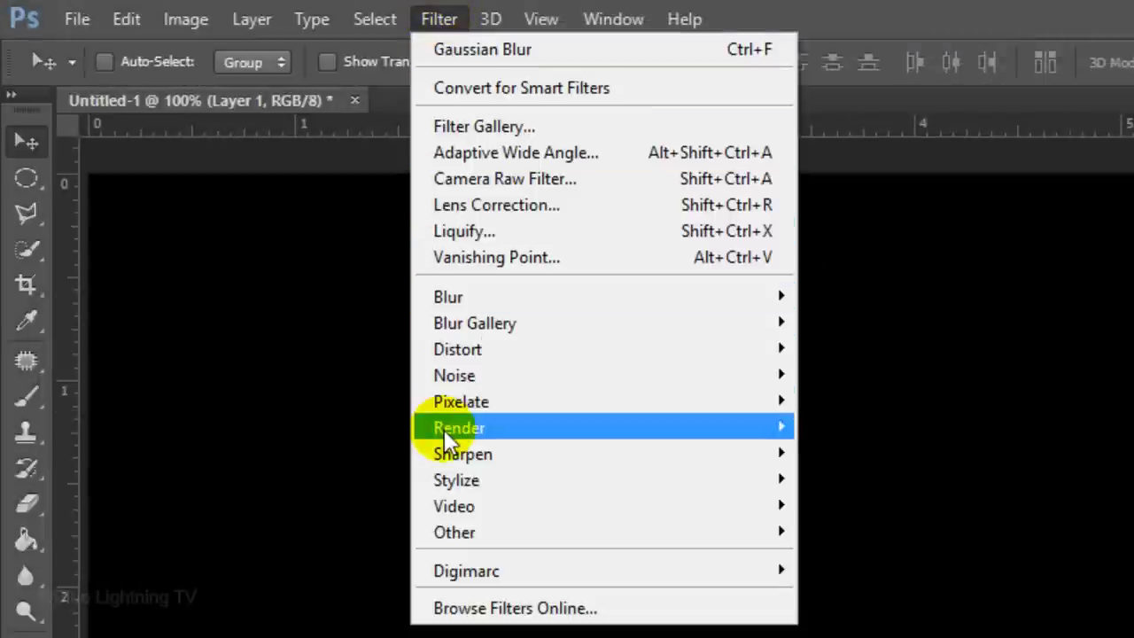
mouse_move(449, 430)
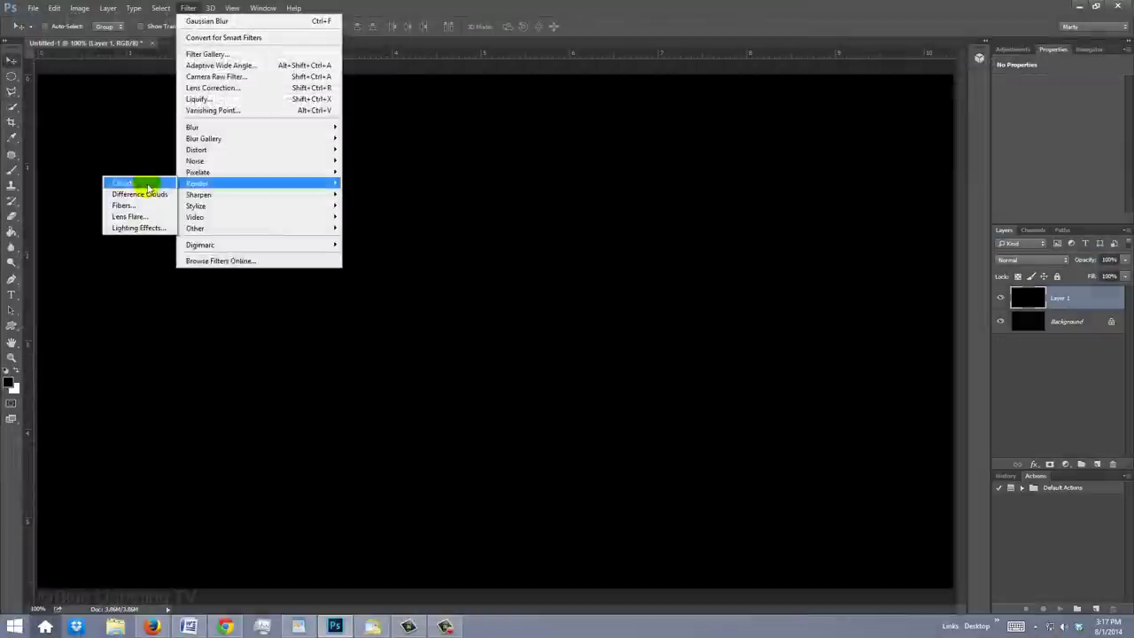
left_click(124, 183)
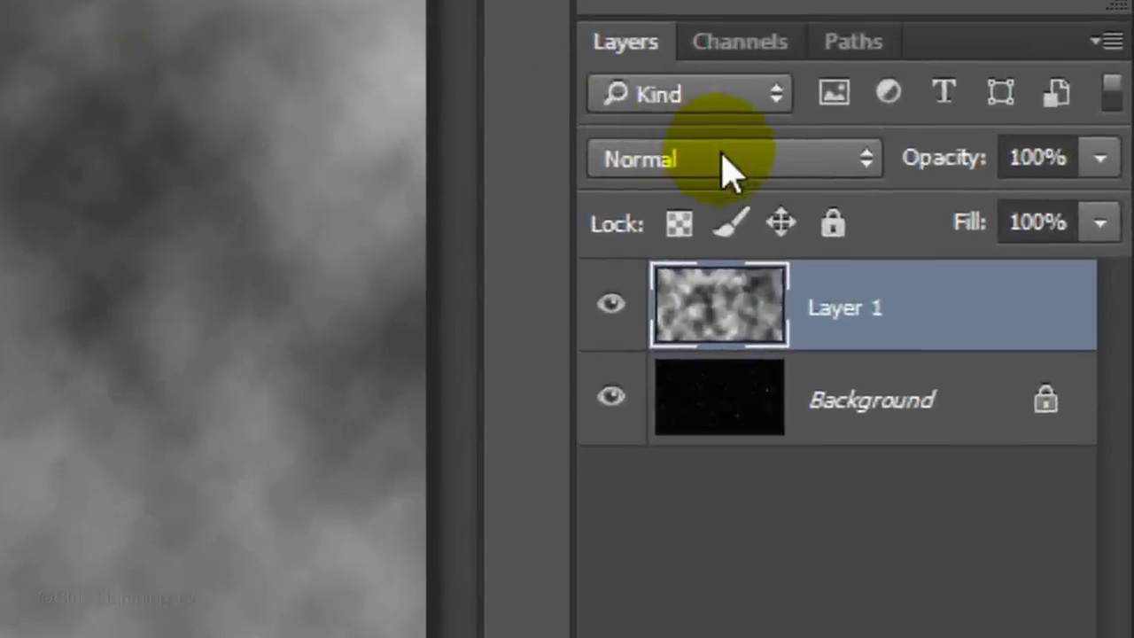
left_click(1027, 260)
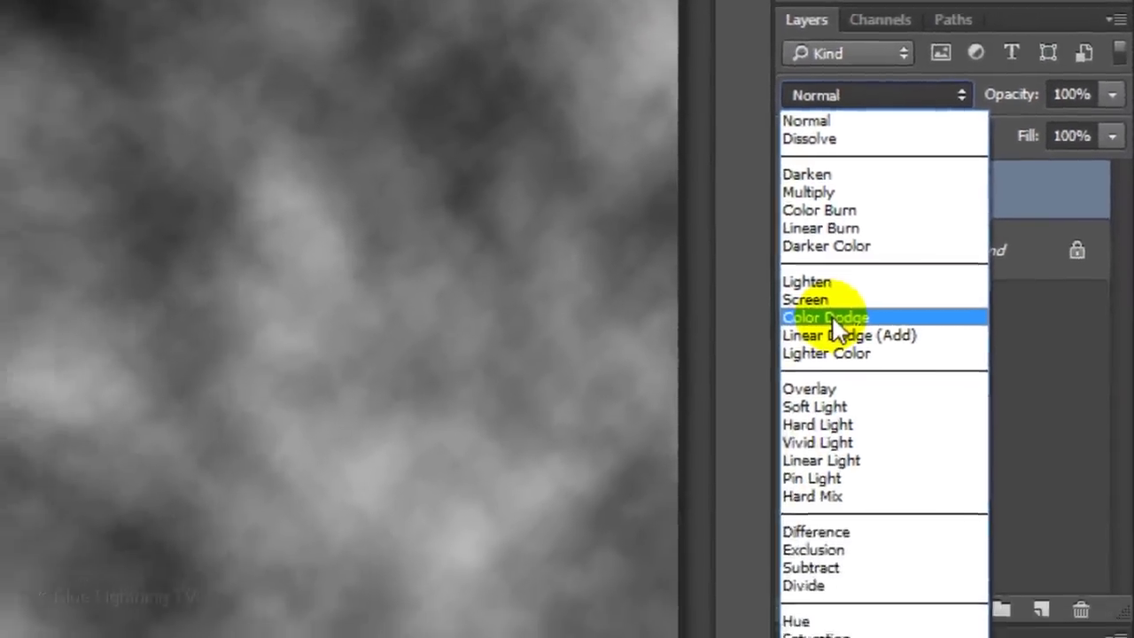
left_click(669, 505)
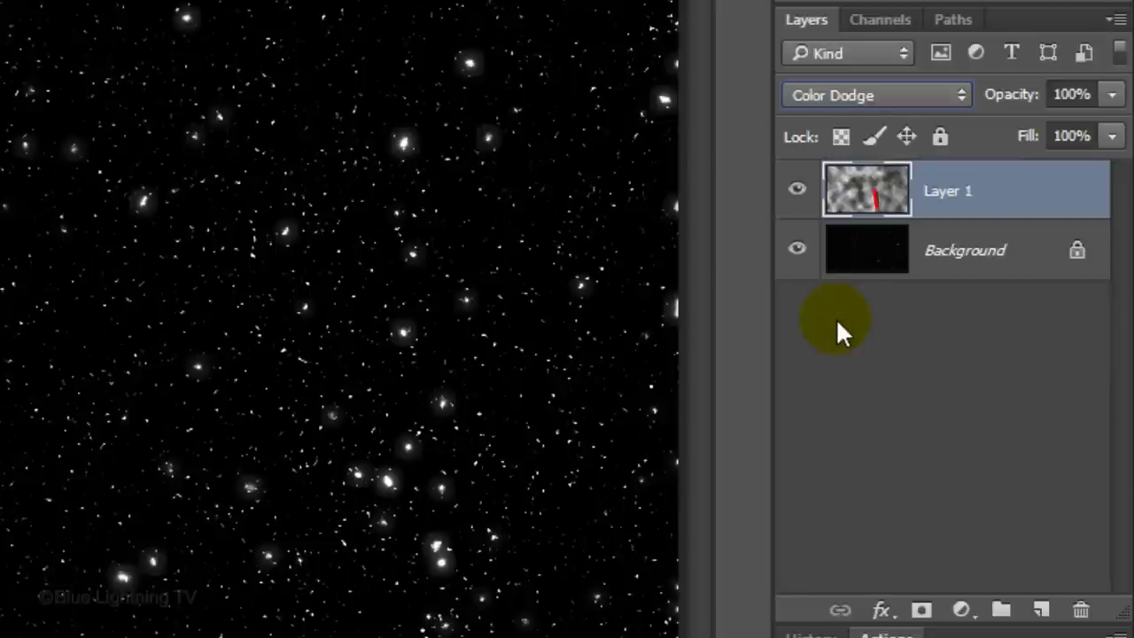
Add a new layer beneath the clouds layer and set the foreground color to blue 0018ff
left_click(1044, 609, "ctrl")
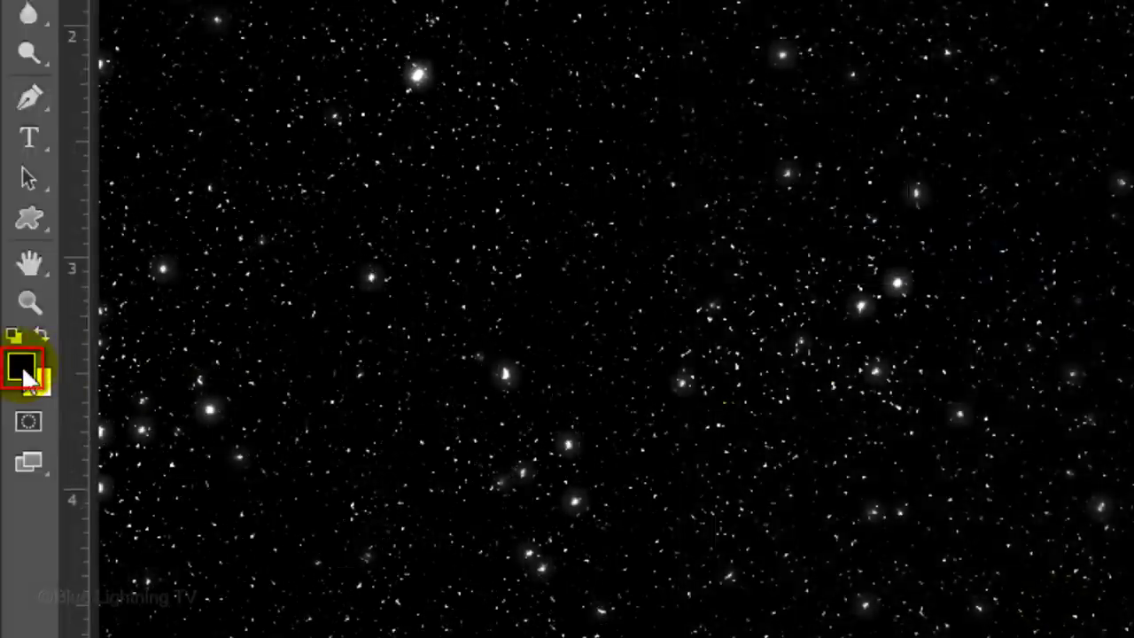
left_click(23, 376)
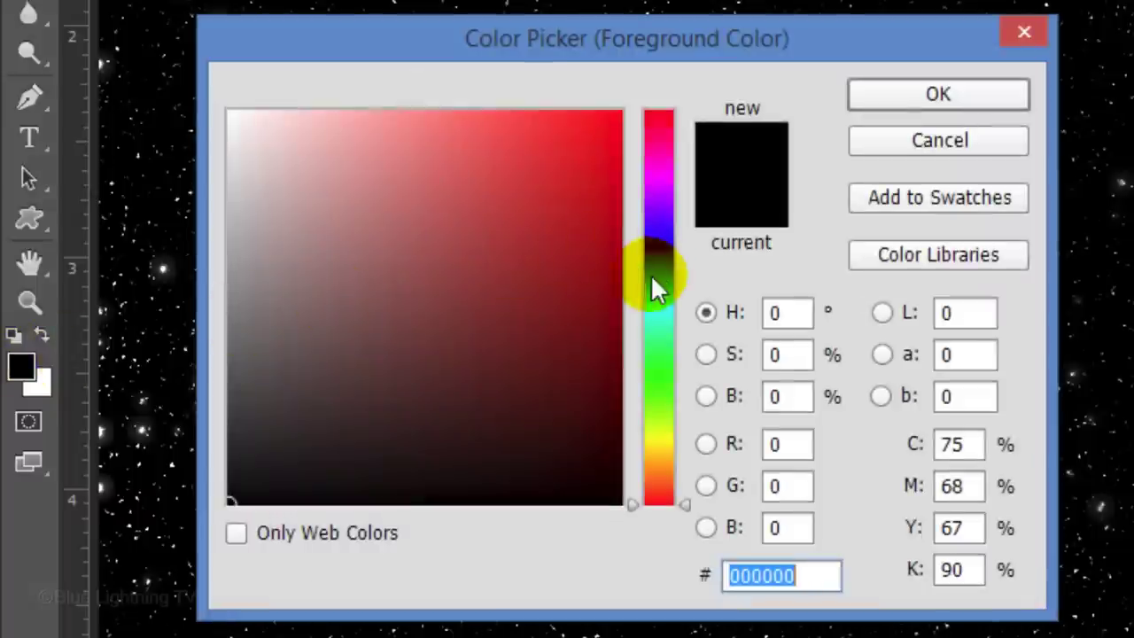
left_click_drag(653, 287, 605, 246)
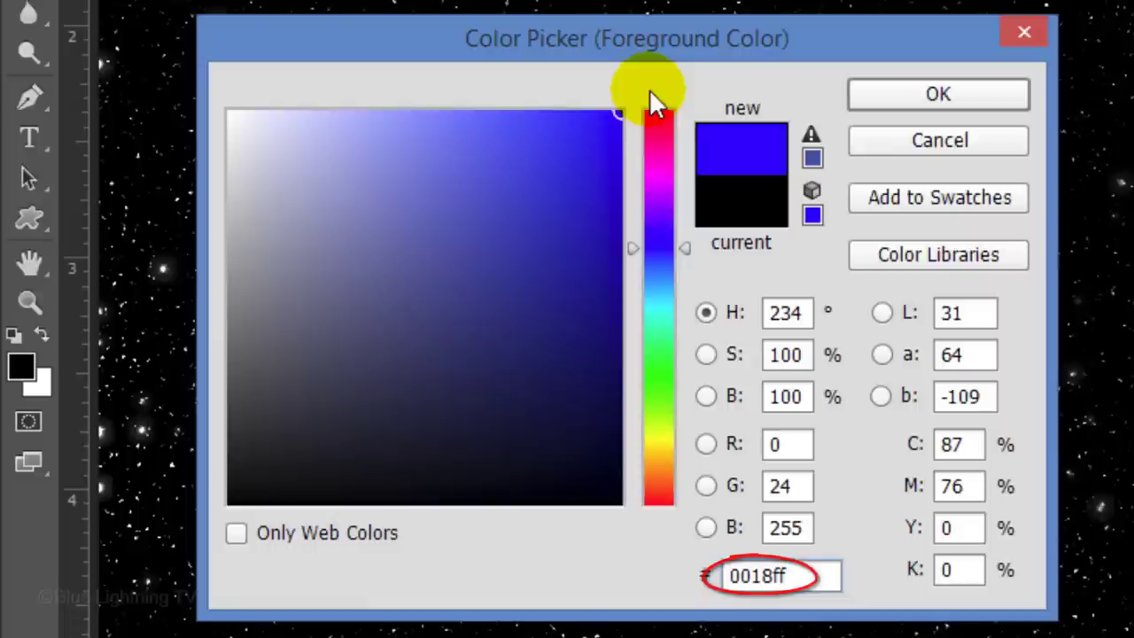
left_click(941, 93)
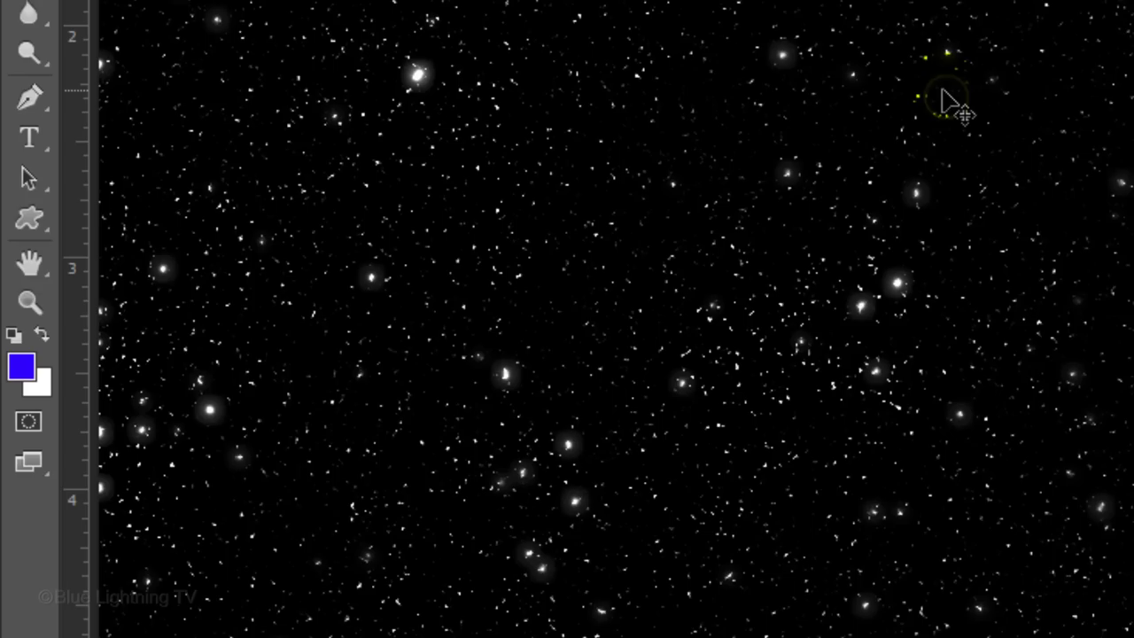
Activate the Brush tool and set its size to 700 px
left_click(48, 147)
left_click_drag(62, 319, 332, 293)
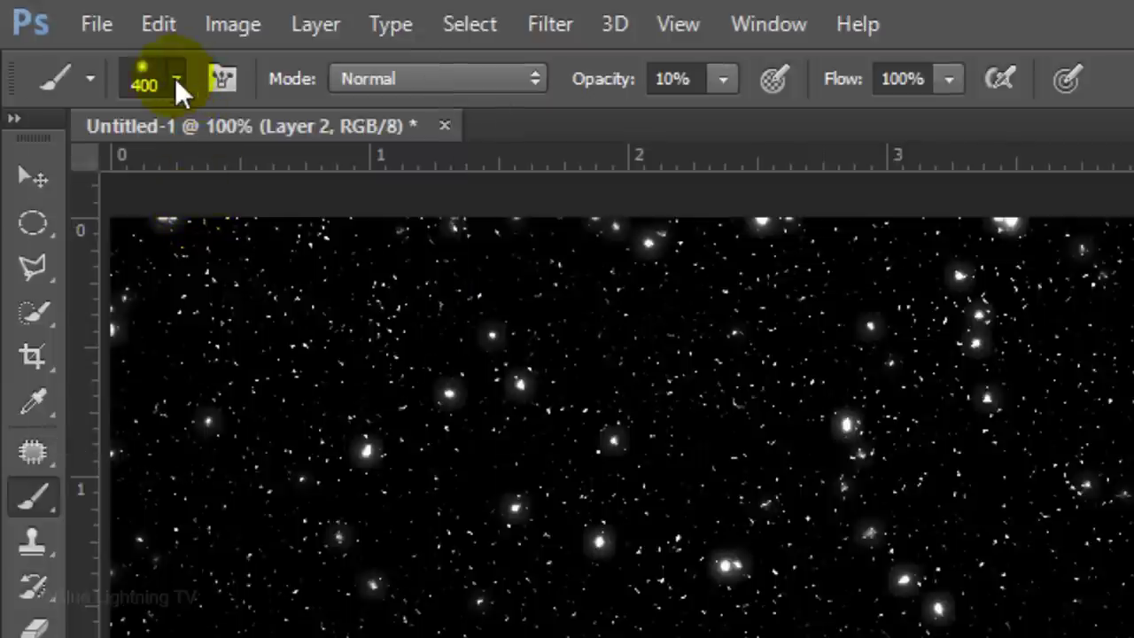
left_click(177, 82)
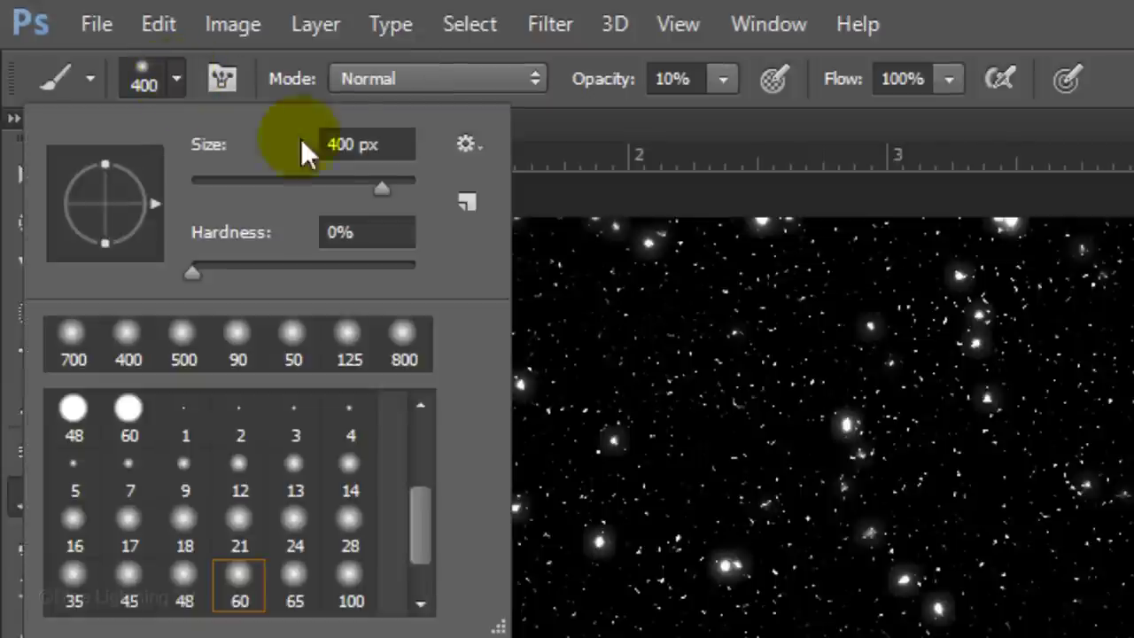
type("700")
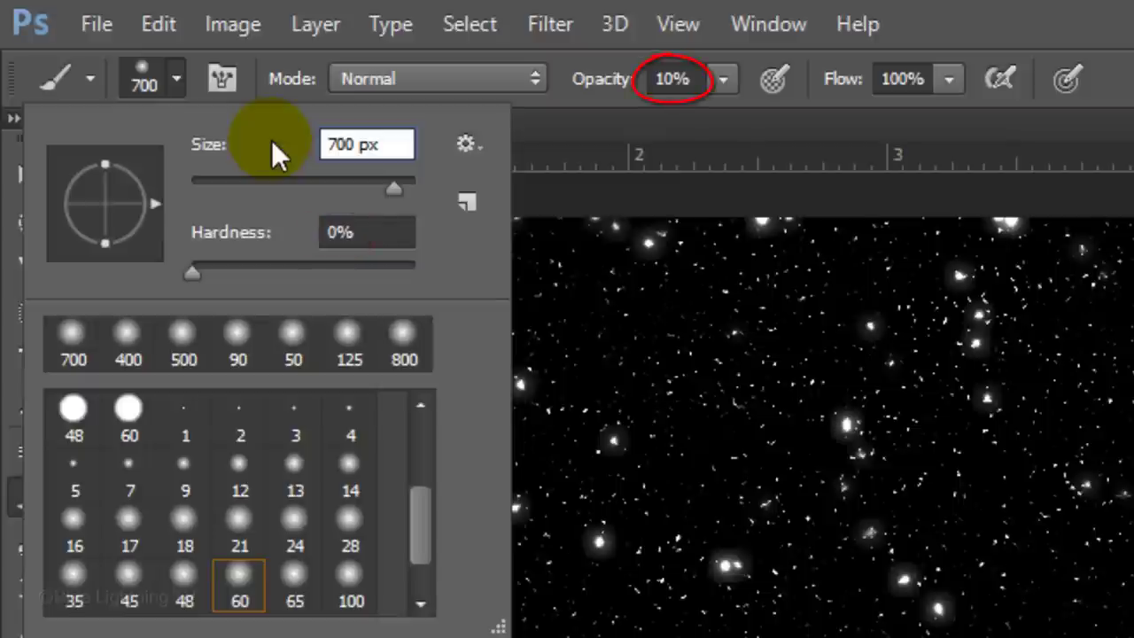
key("Return")
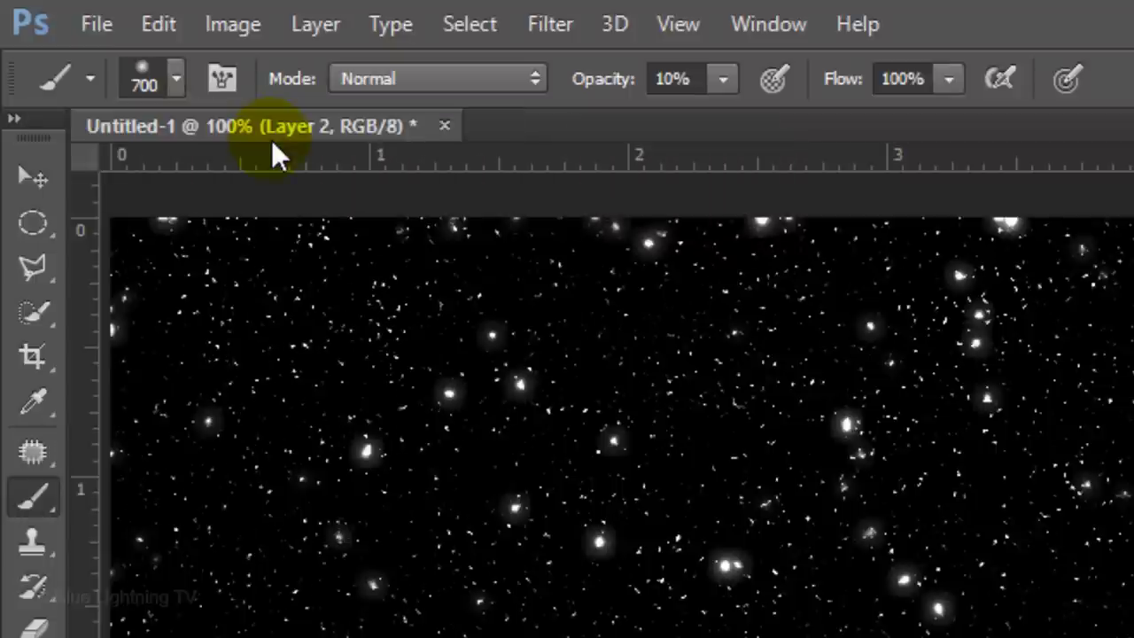
Check the brush tip settings and paint soft blue glows over the sky on Layer 2 with the 700 px brush at 10% opacity
key("F5")
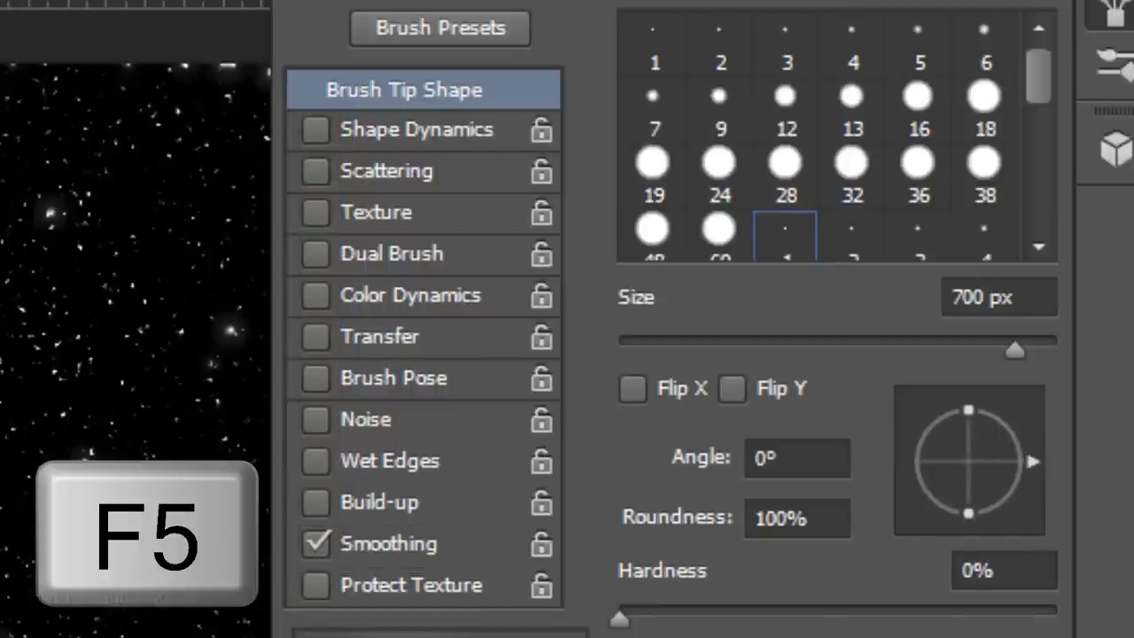
key("F5")
mouse_move(190, 405)
left_mouse_down()
mouse_move(757, 469)
mouse_move(709, 422)
mouse_move(788, 432)
mouse_move(835, 454)
mouse_move(271, 419)
mouse_move(215, 387)
mouse_move(262, 431)
mouse_move(212, 431)
mouse_move(228, 392)
mouse_move(376, 432)
left_mouse_up()
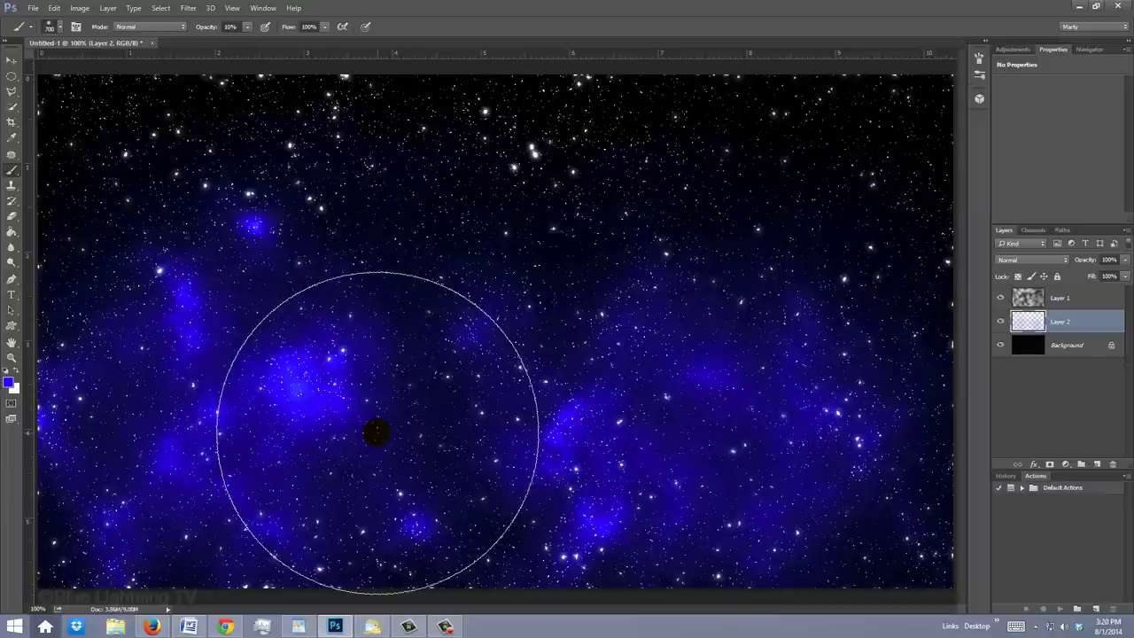
key("bracketleft")
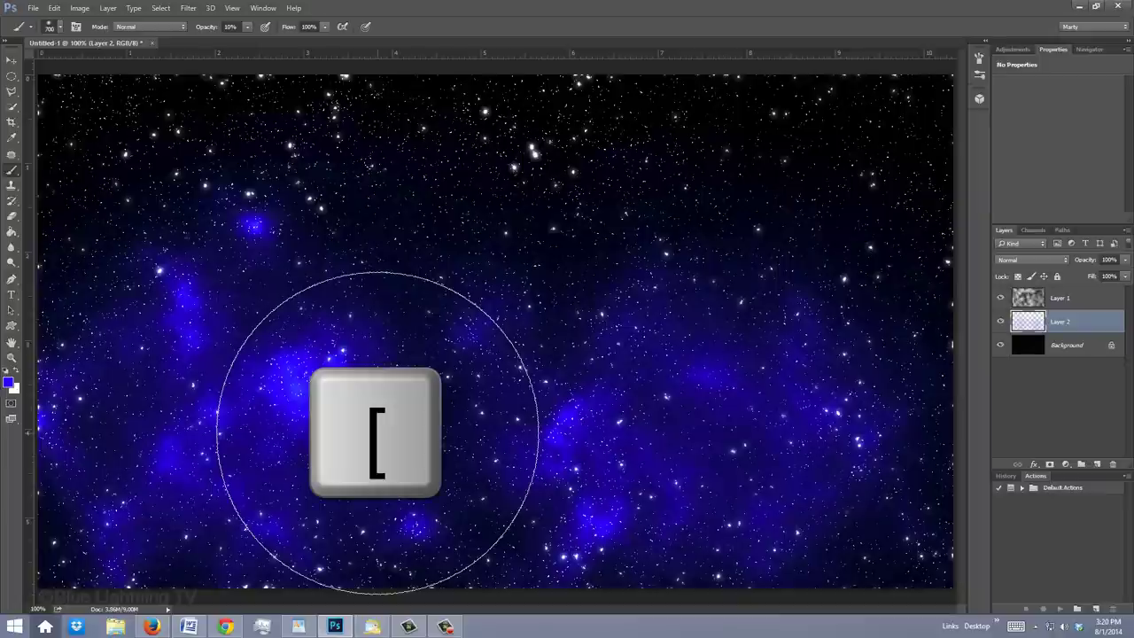
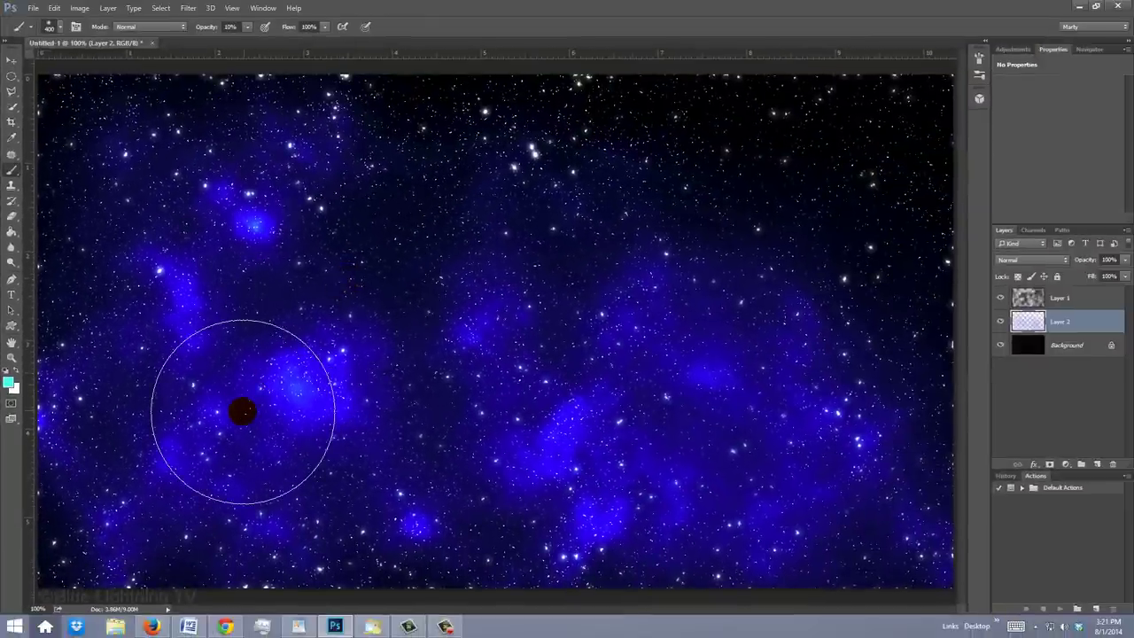
Enlarge the brush to 800 px and paint soft cyan over the middle, lower-right and upper-right areas of the sky
key("bracketright")
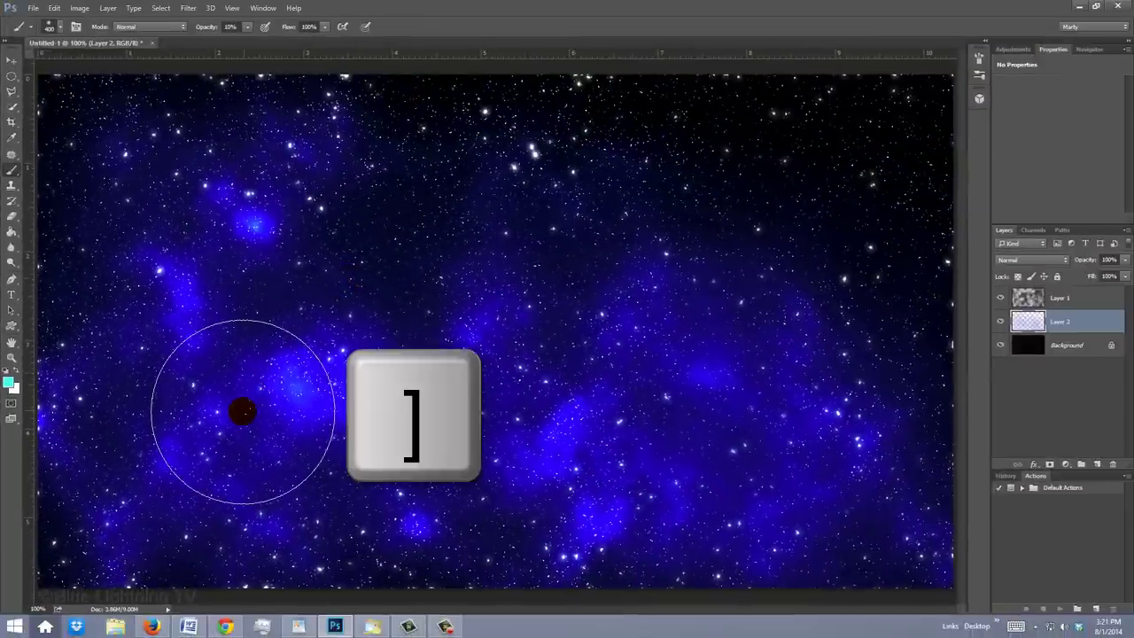
key("bracketright")
key("bracketright")
key("bracketright")
key("bracketright")
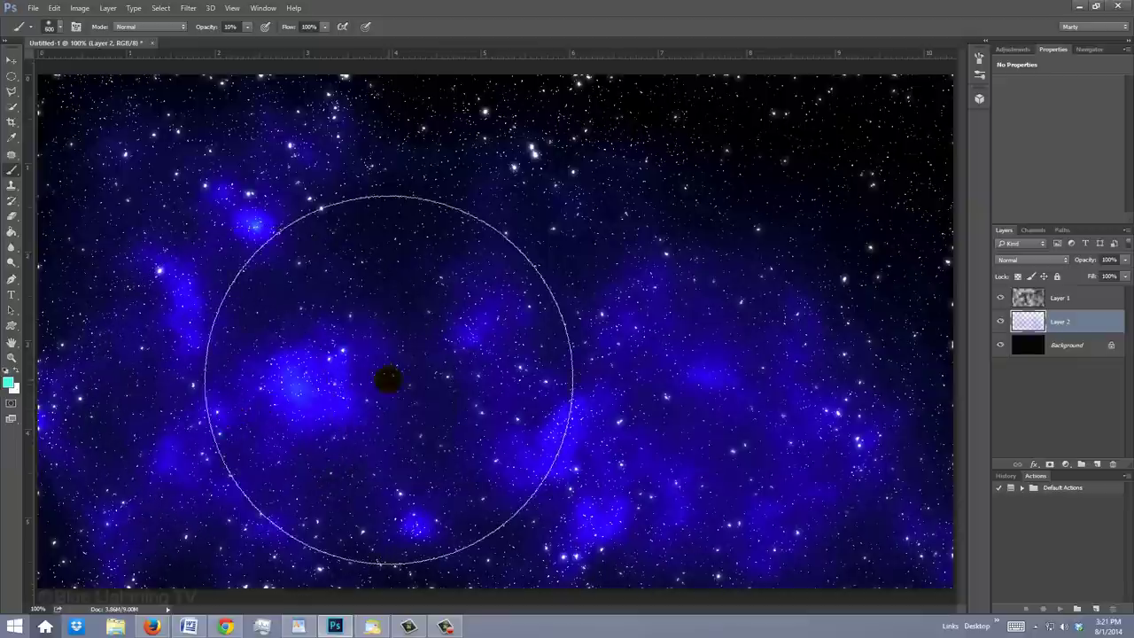
left_click_drag(388, 379, 532, 425)
mouse_move(770, 474)
left_mouse_down()
mouse_move(850, 469)
mouse_move(837, 461)
left_mouse_up()
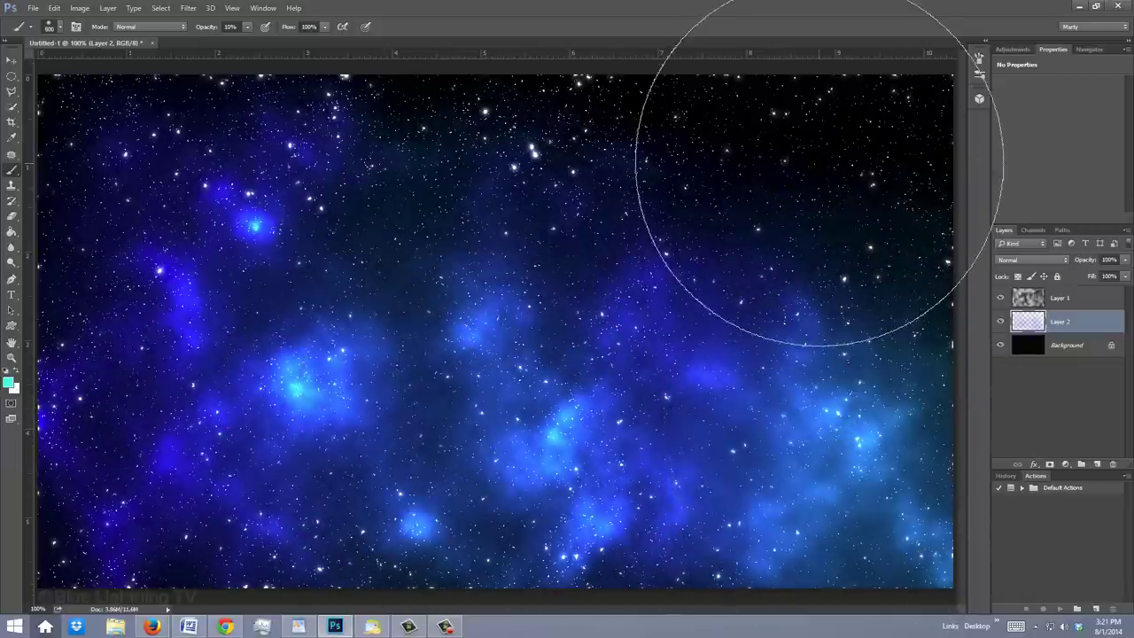
left_click_drag(820, 164, 818, 156)
Reduce the brush to 400 px and then 250 px, adding cyan accents in the lower-left sky
key("bracketleft")
key("bracketleft")
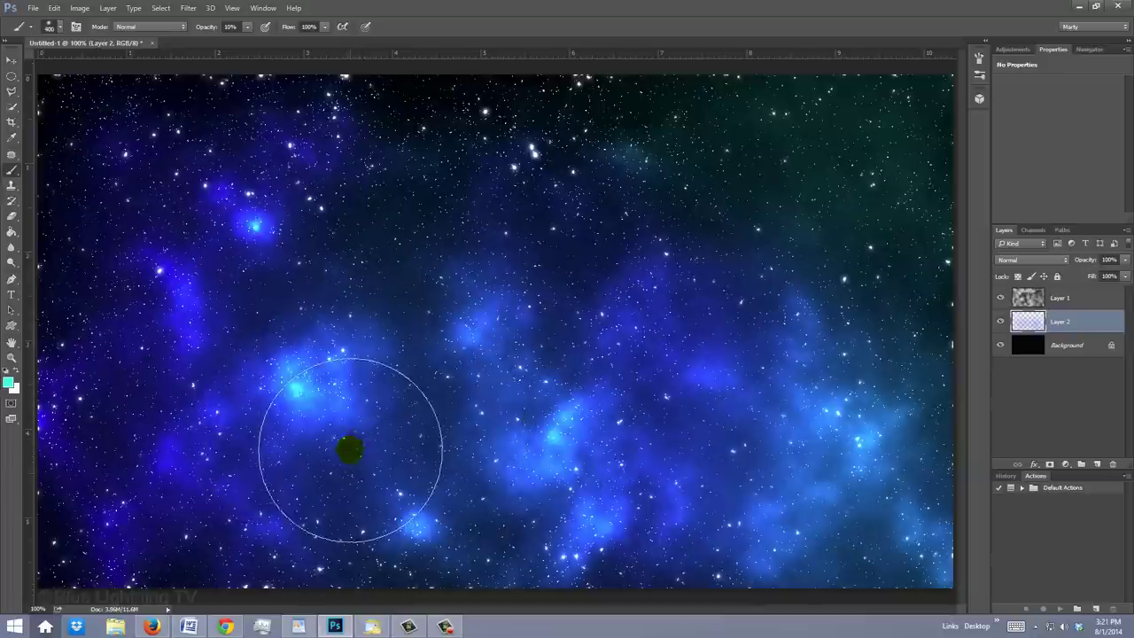
key("bracketleft")
key("bracketleft")
key("bracketleft")
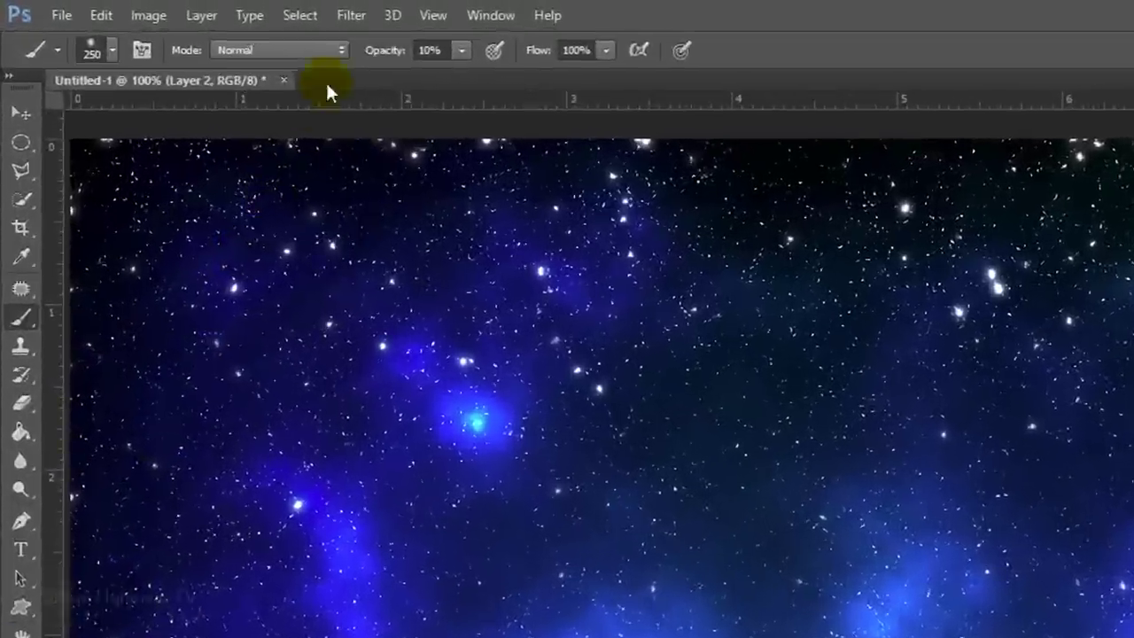
Apply a Gaussian Blur to the painted colors on Layer 2
left_click(351, 15)
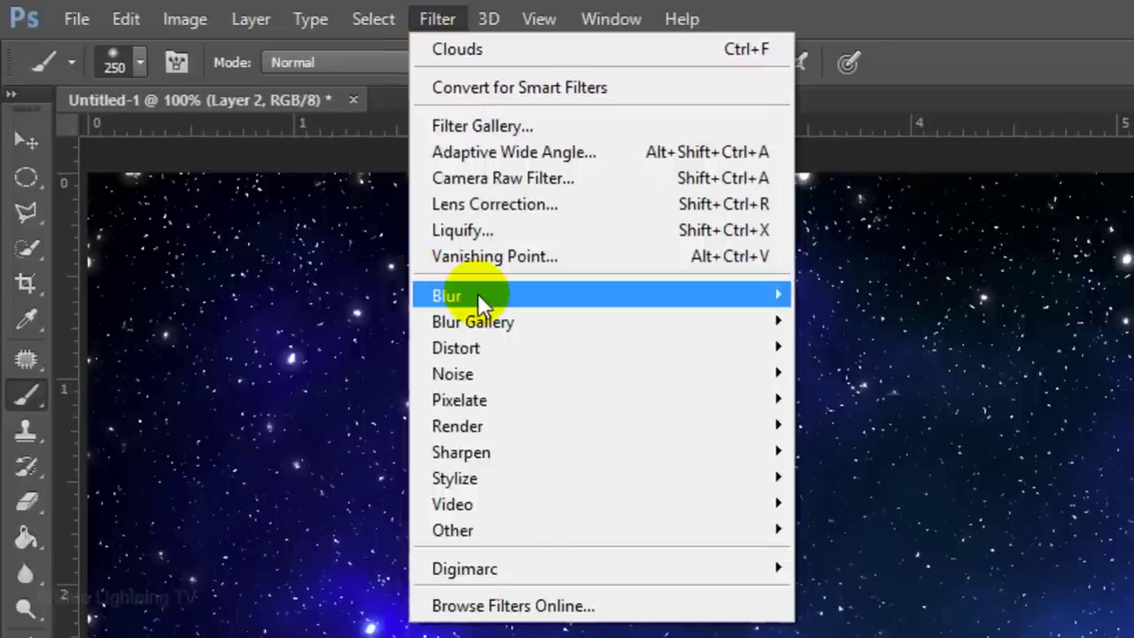
mouse_move(478, 293)
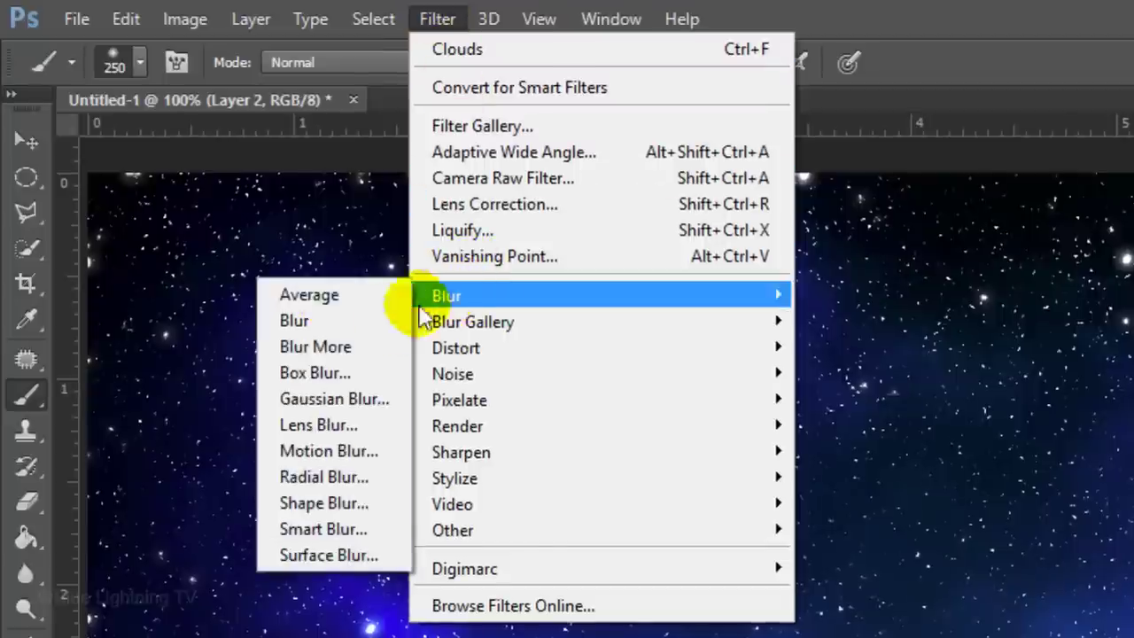
left_click(340, 401)
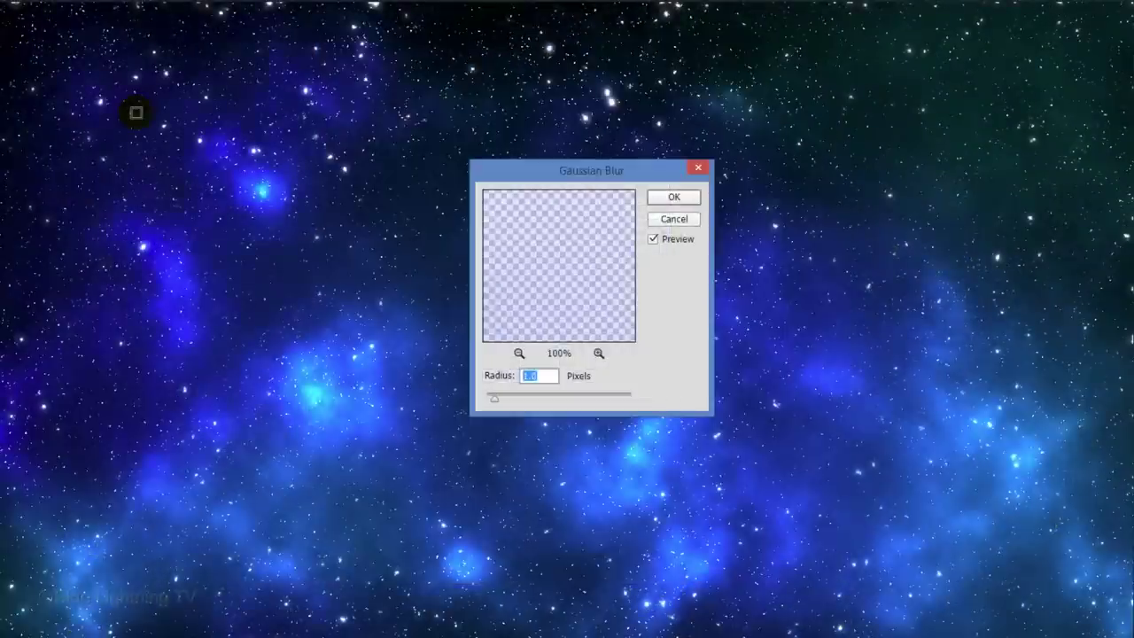
key("Return")
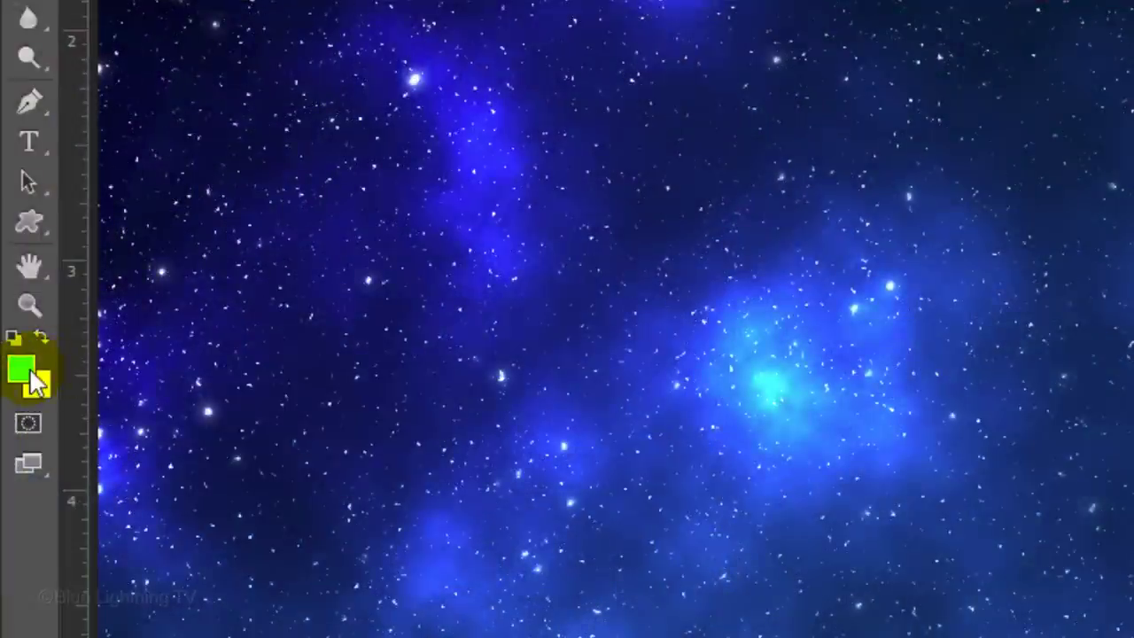
Set the foreground color to violet 6000ff
left_click(33, 375)
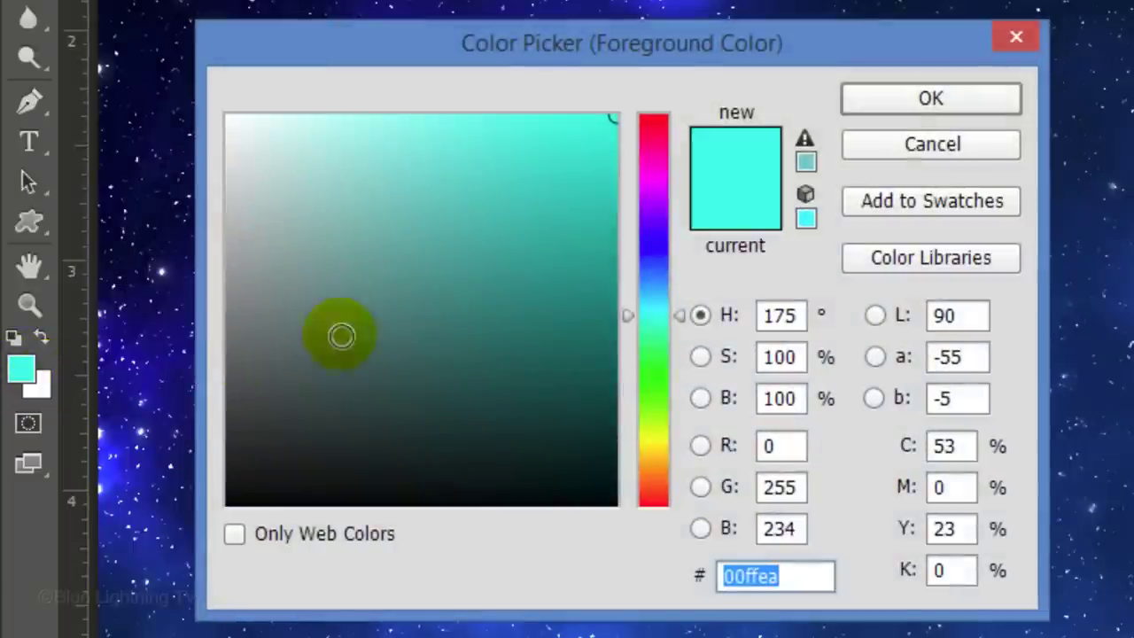
type("6000ff")
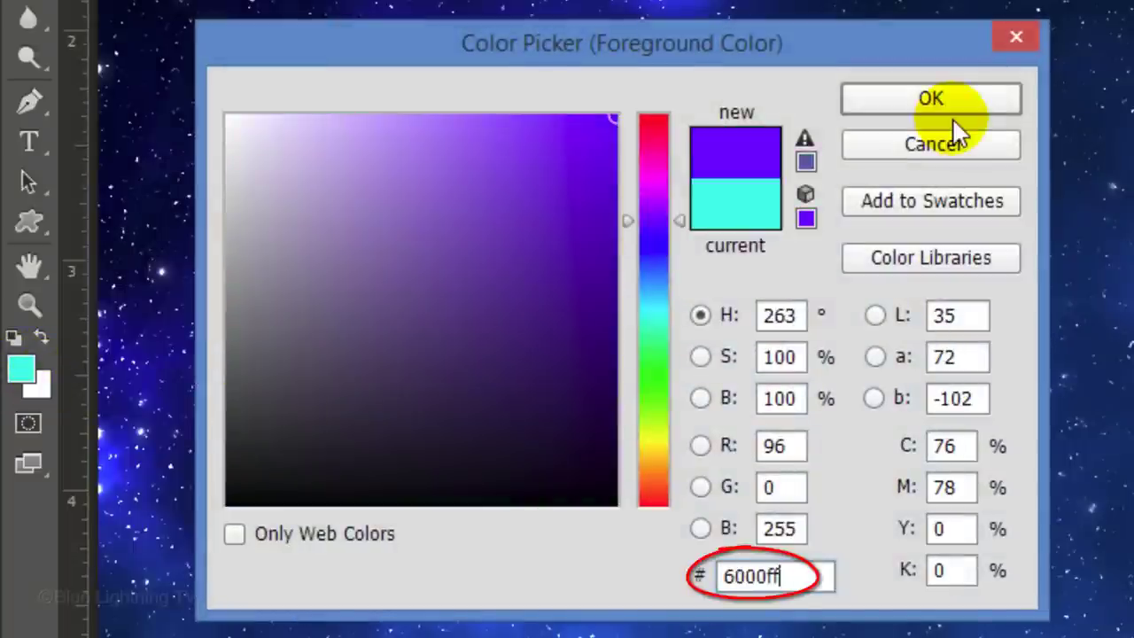
left_click(959, 108)
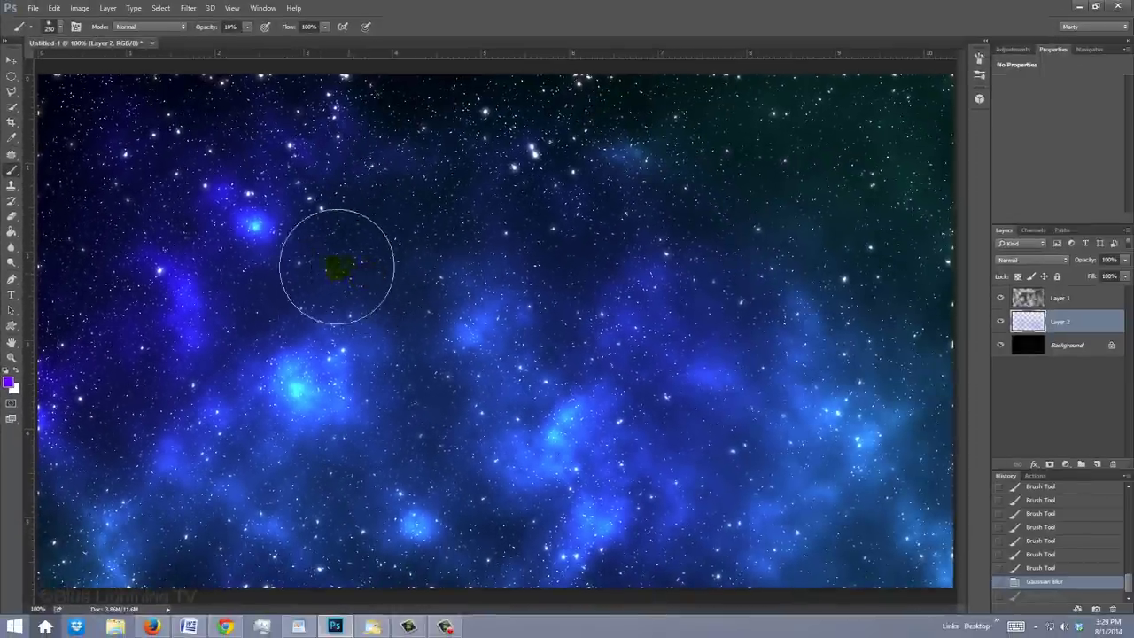
Paint soft violet over the upper-left sky with the brush enlarged to 900 px and over the lower middle at 500 px
key("bracketright")
key("bracketright")
key("bracketright")
key("bracketright")
key("bracketright")
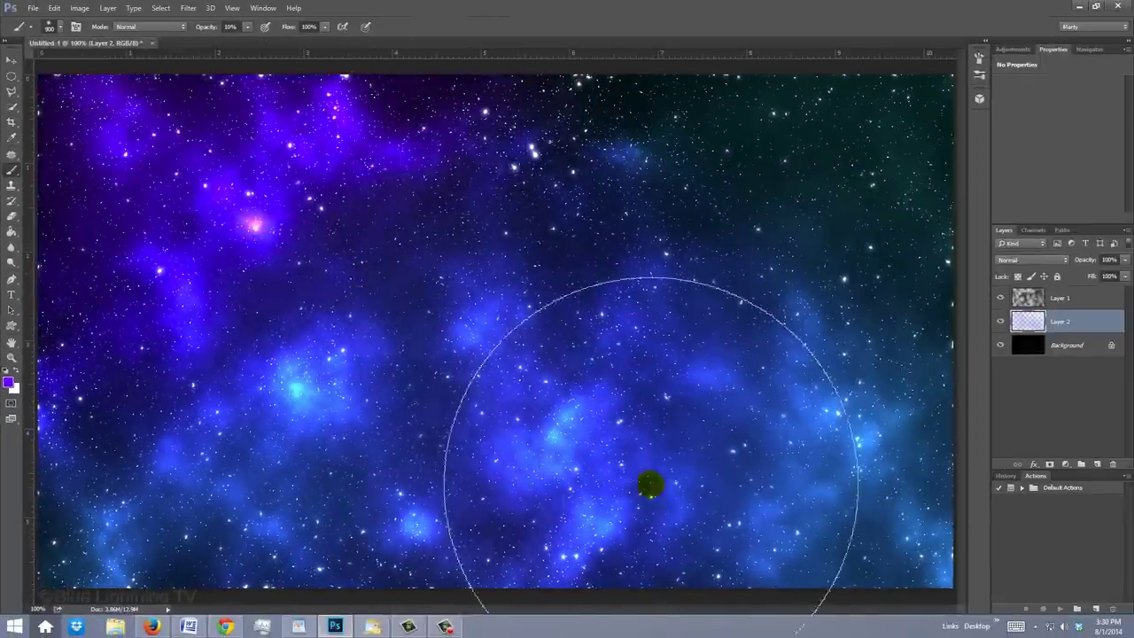
key("bracketleft")
key("bracketleft")
key("bracketleft")
key("bracketleft")
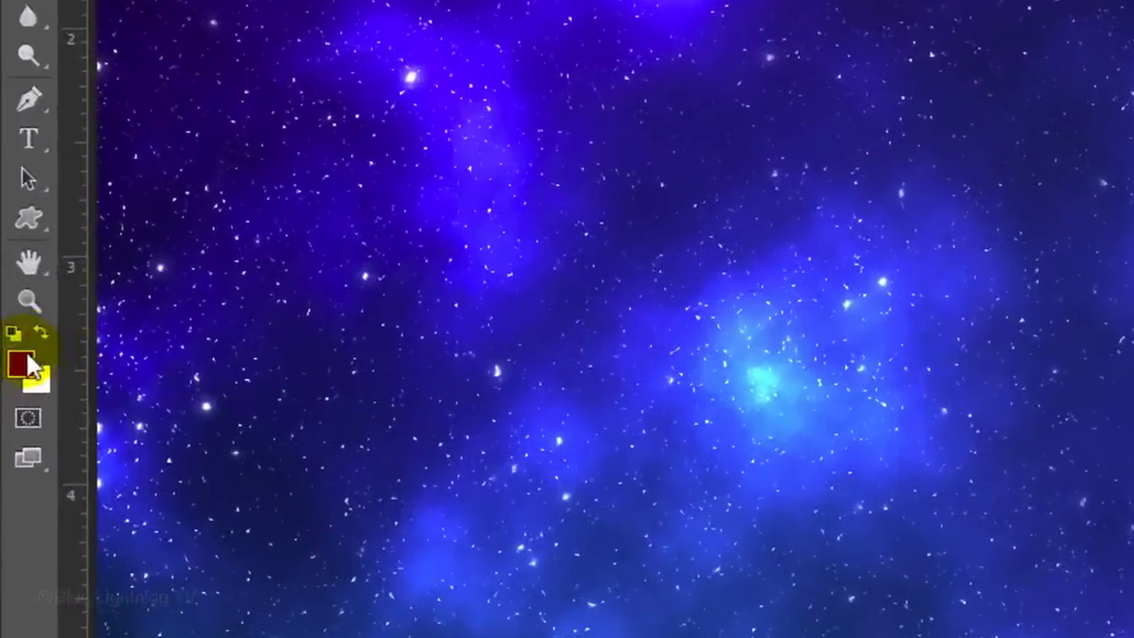
Set the foreground color to yellow ffd200
left_click(8, 382)
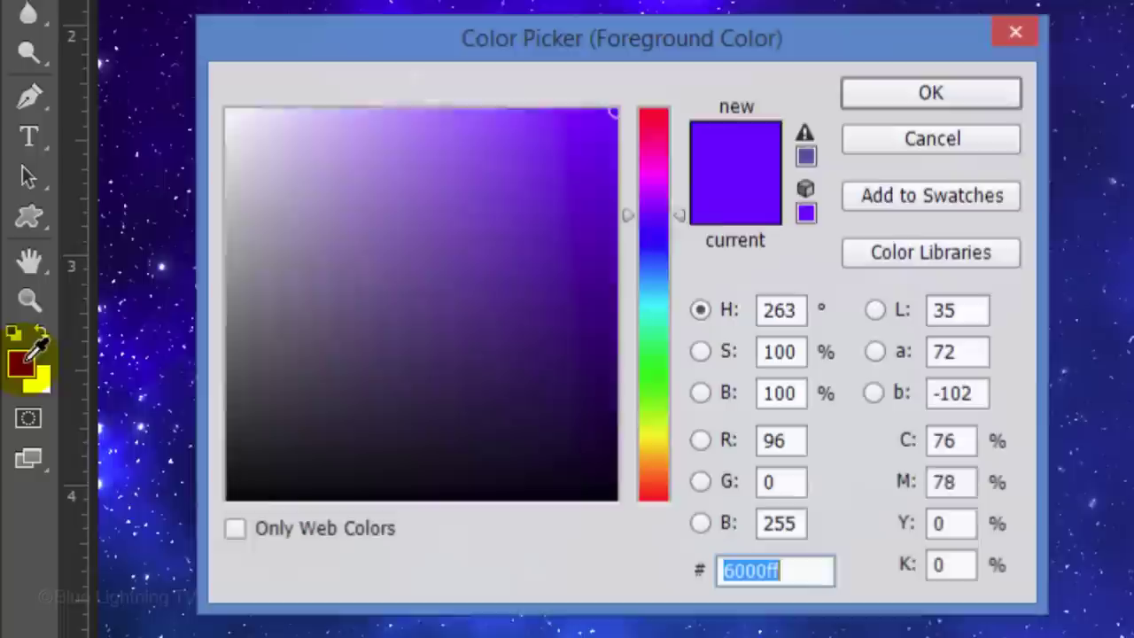
left_click(654, 447)
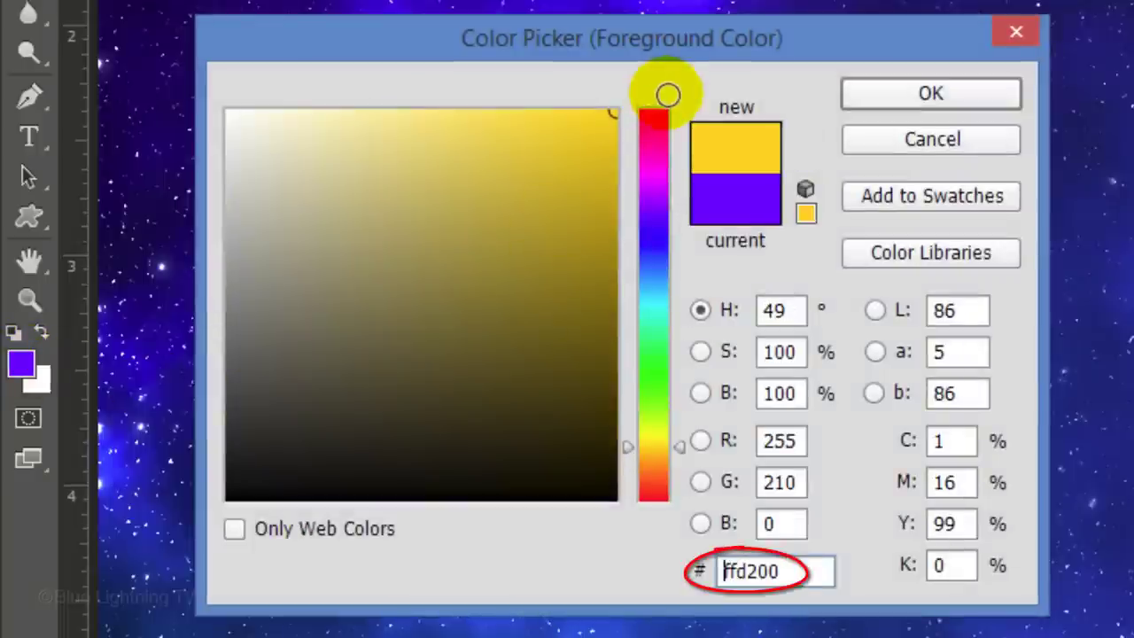
left_click(970, 95)
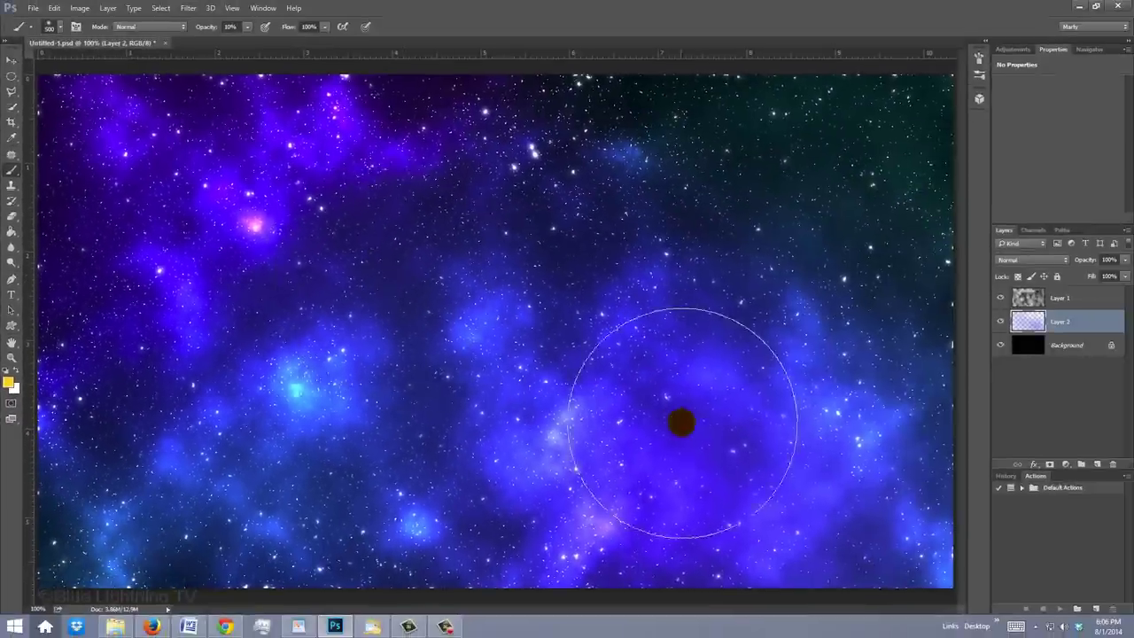
Enlarge the brush to 800 px and paint soft yellow over the lower-right part of the sky
key("bracketright")
key("bracketright")
key("bracketright")
mouse_move(885, 501)
left_mouse_down()
mouse_move(810, 493)
mouse_move(806, 481)
mouse_move(853, 517)
mouse_move(842, 534)
mouse_move(787, 523)
mouse_move(823, 523)
left_mouse_up()
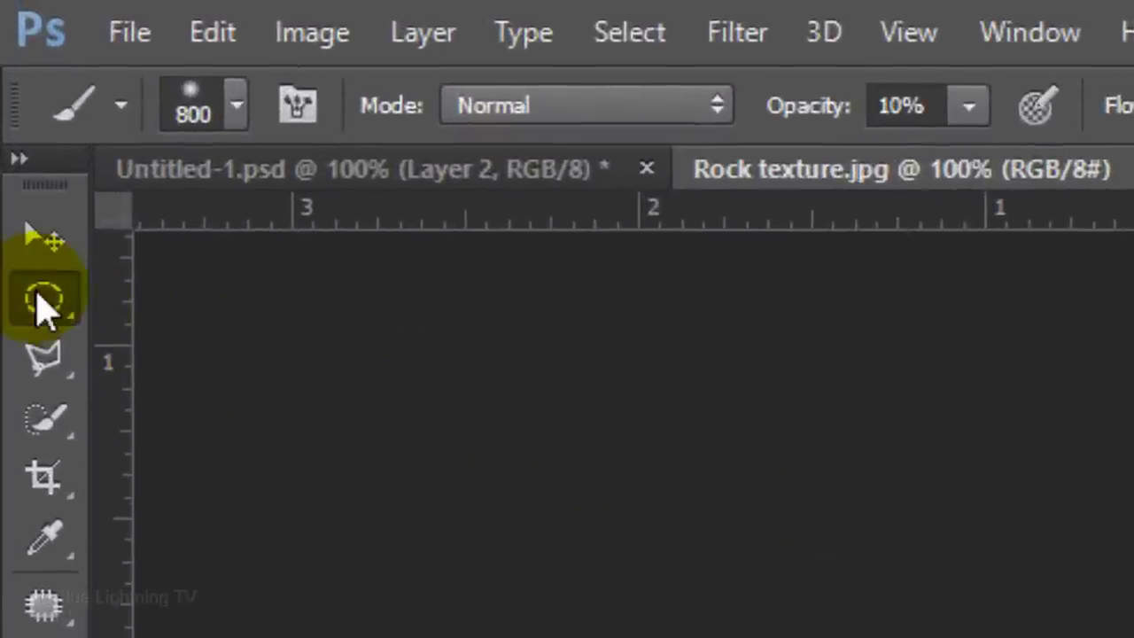
Select a full-size circle on Rock texture.jpg with the Elliptical Marquee and copy it to a new layer
left_click_drag(45, 303, 234, 358)
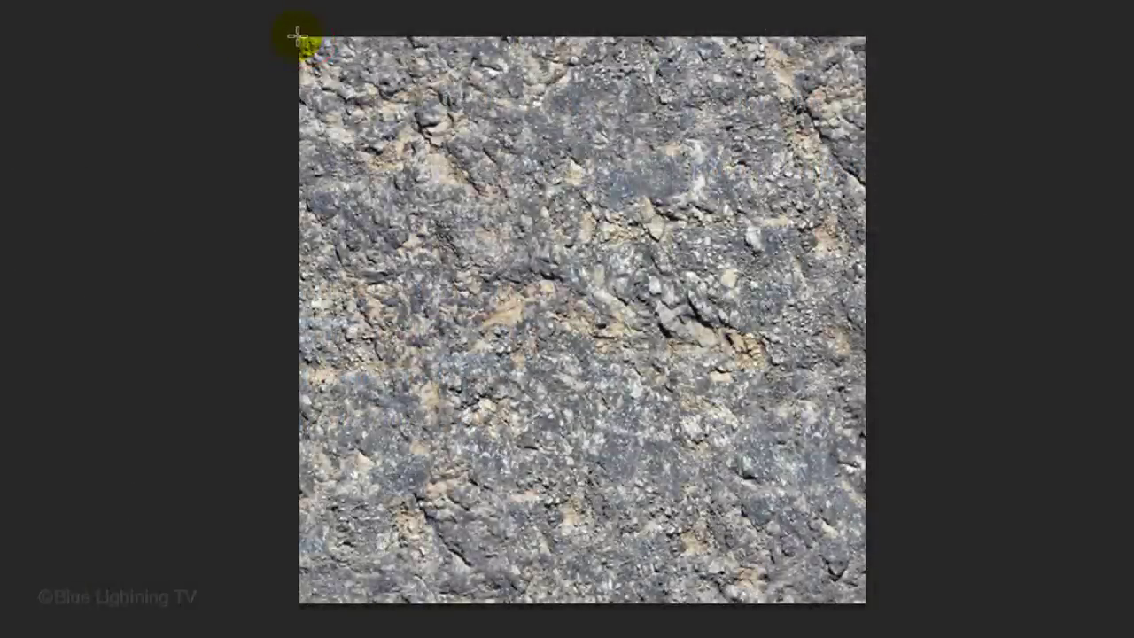
key("shift")
left_click_drag(298, 36, 860, 597)
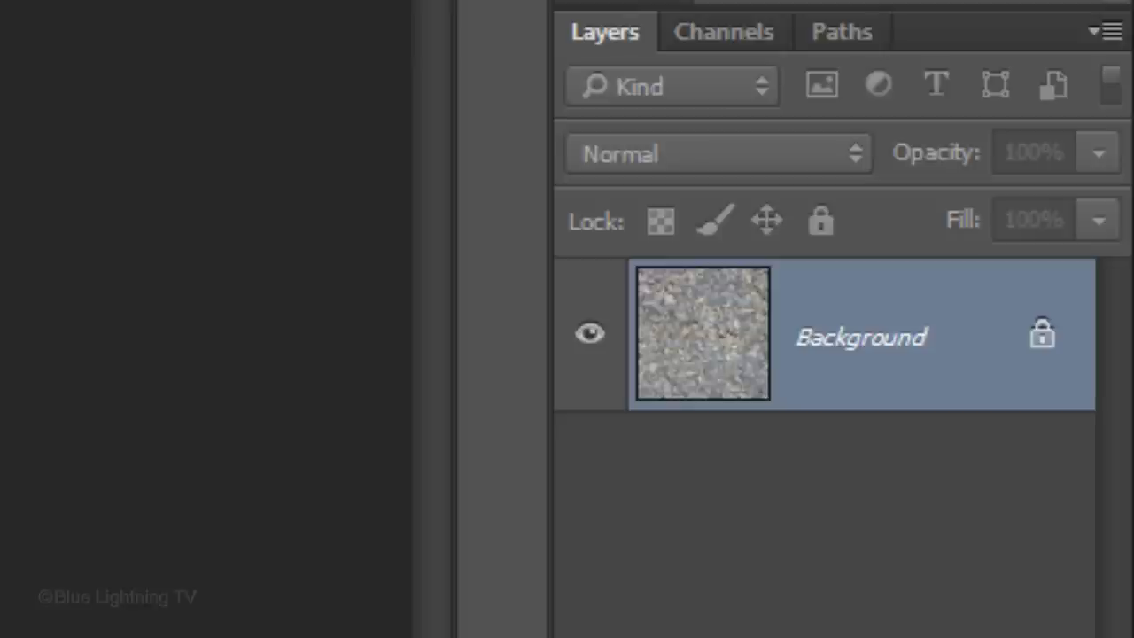
key("ctrl+j")
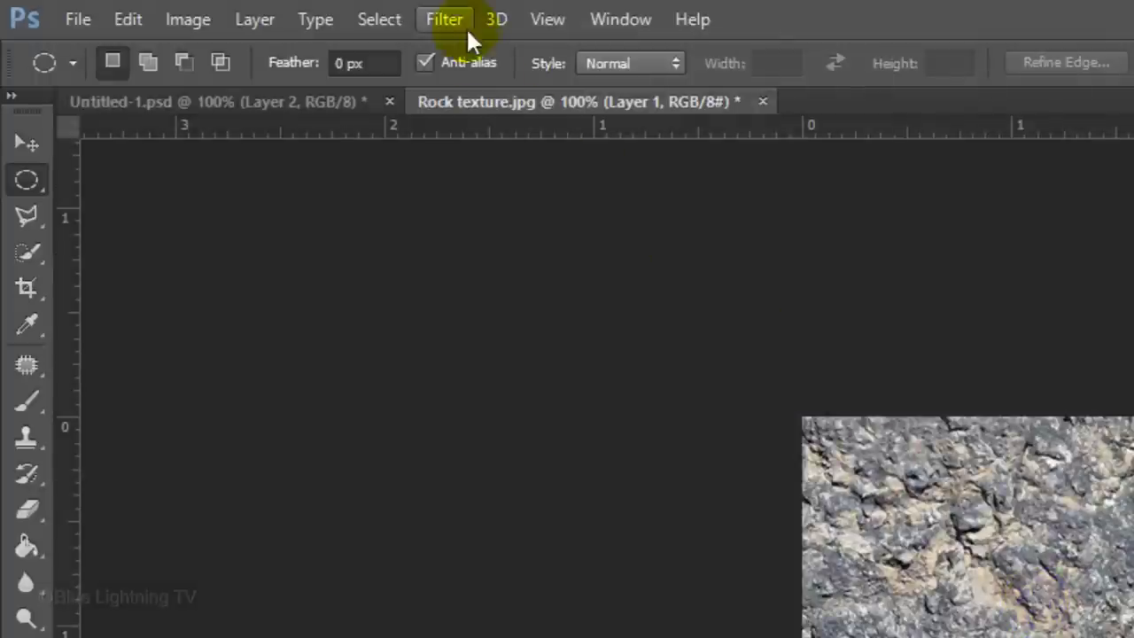
Apply the Spherize filter at 100% in Normal mode to the rock disc layer and repeat the filter
left_click(446, 22)
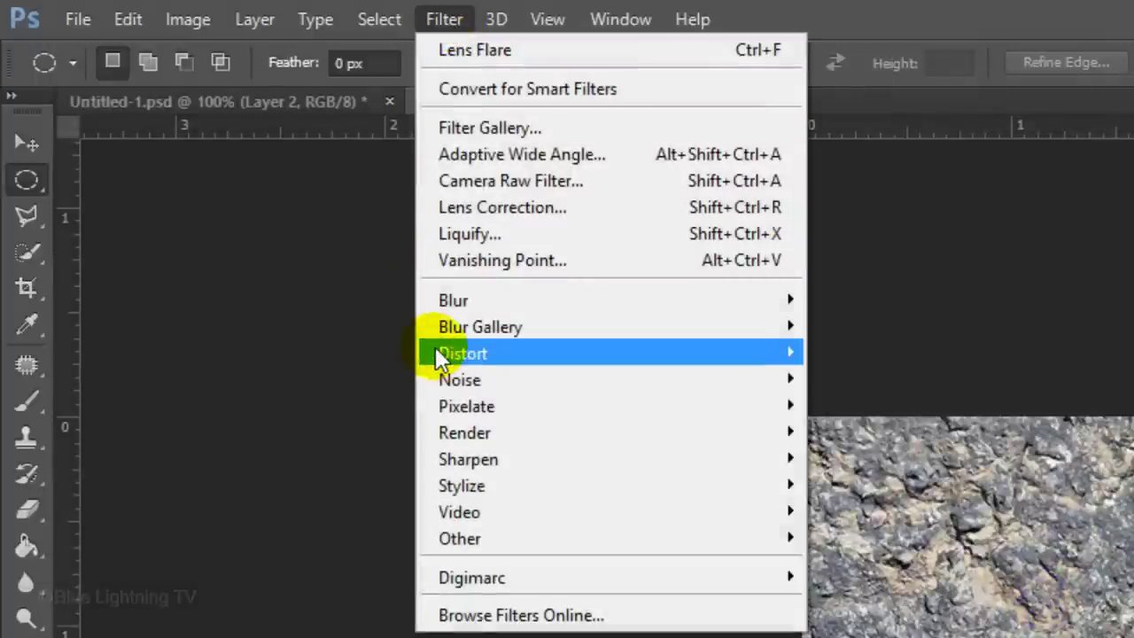
mouse_move(438, 352)
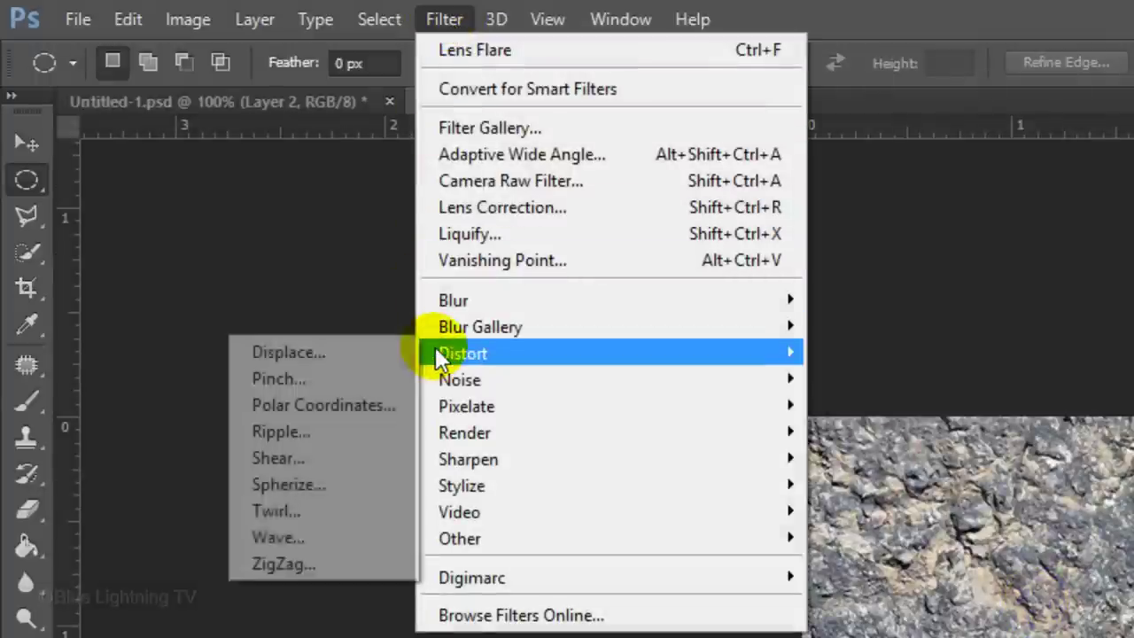
left_click(302, 486)
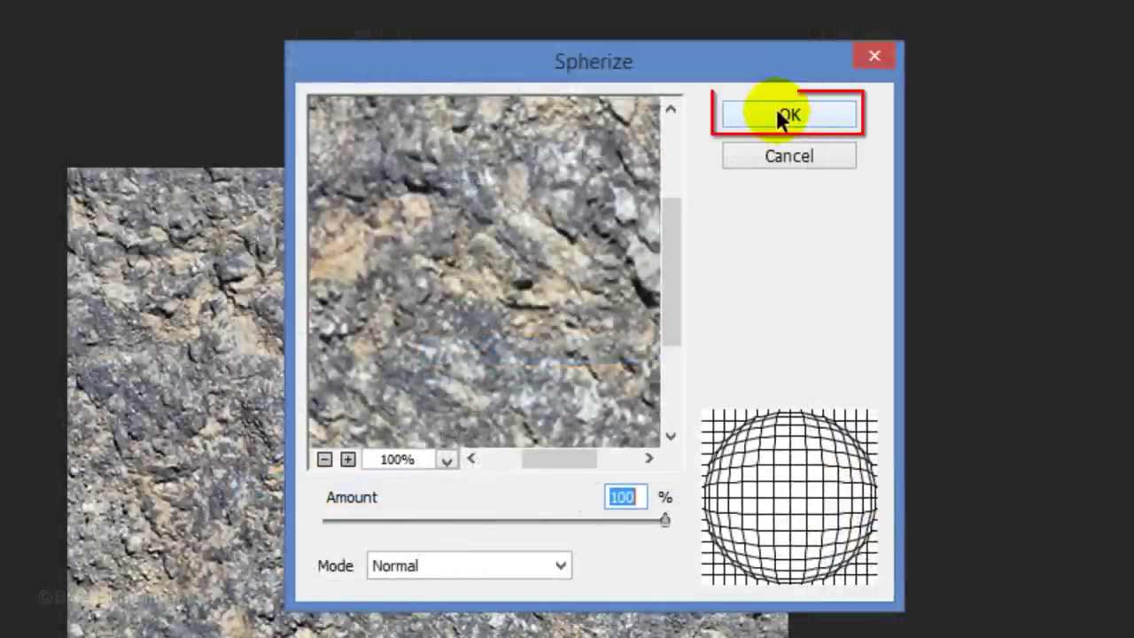
key("Return")
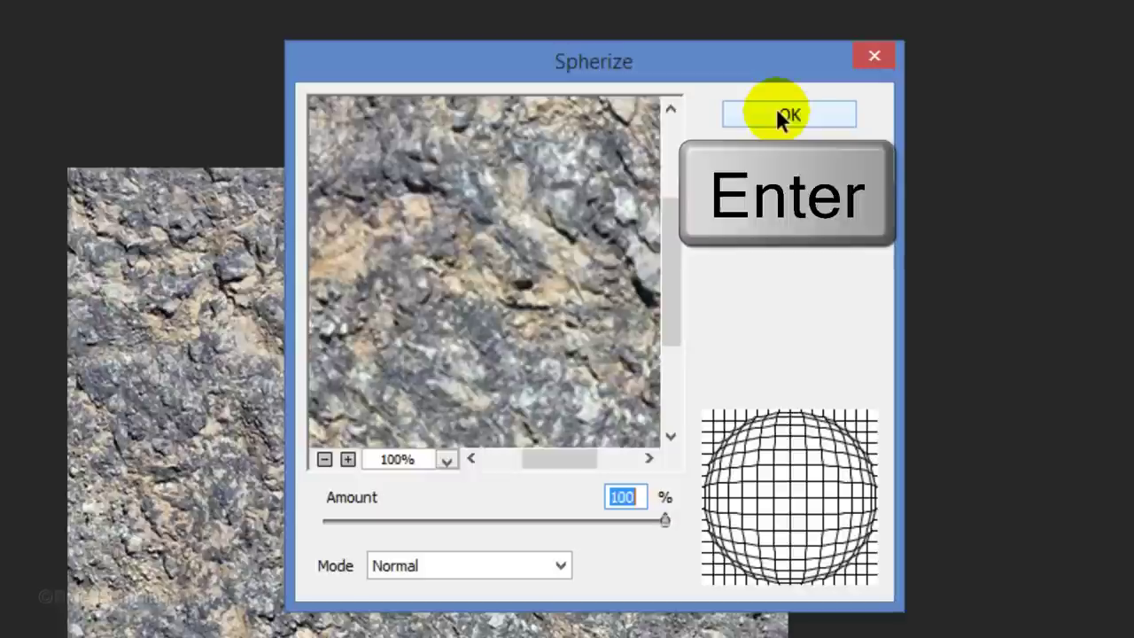
key("ctrl+f")
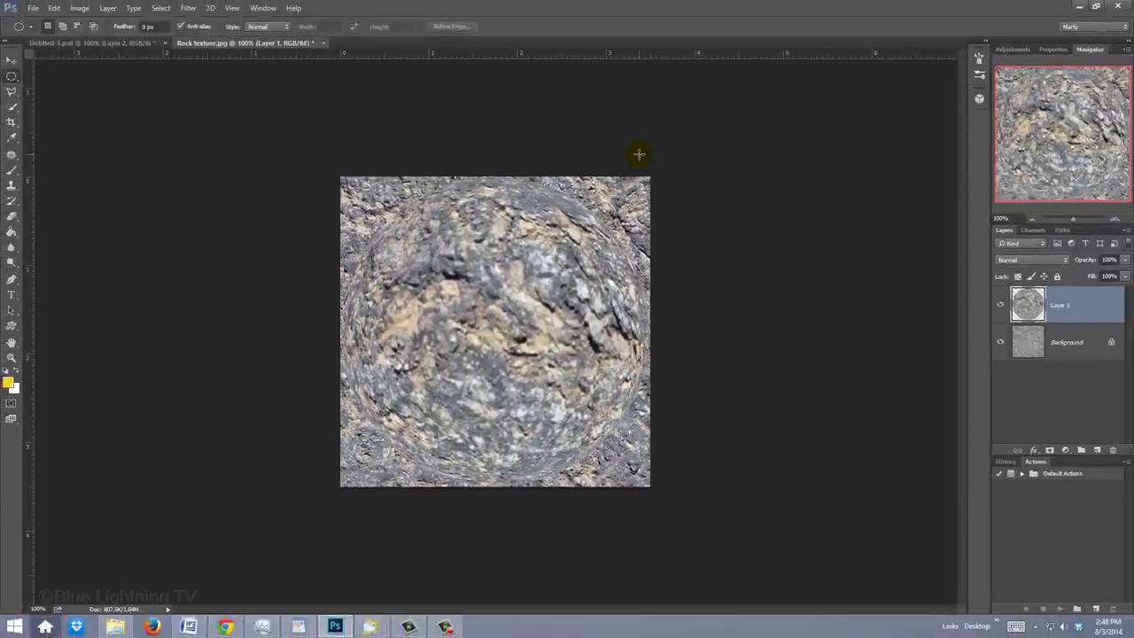
key("ctrl+f")
Move the rock sphere into the Untitled-1.psd starry sky and place its layer above the clouds on Layer 1
key("v")
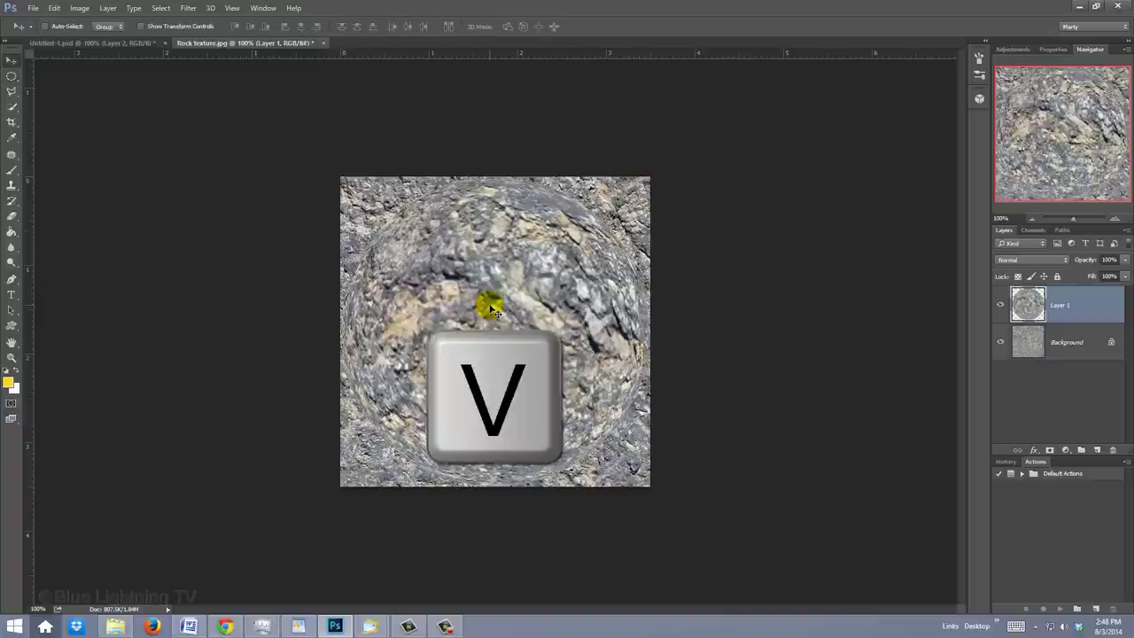
left_click_drag(490, 307, 137, 44)
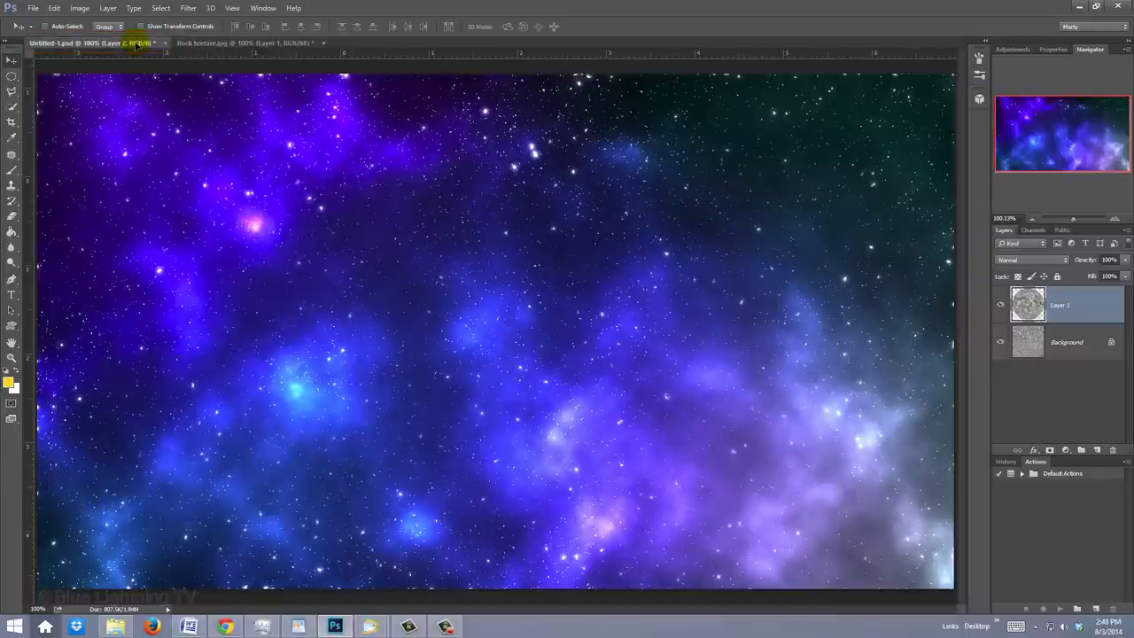
left_click_drag(137, 44, 160, 71)
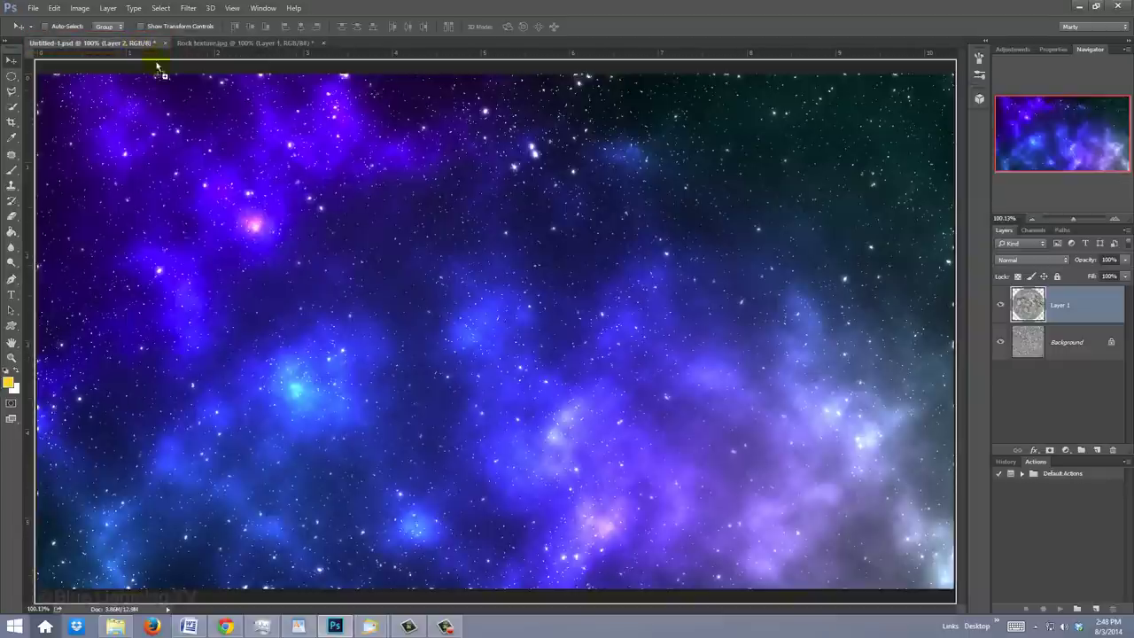
left_click_drag(571, 392, 565, 387)
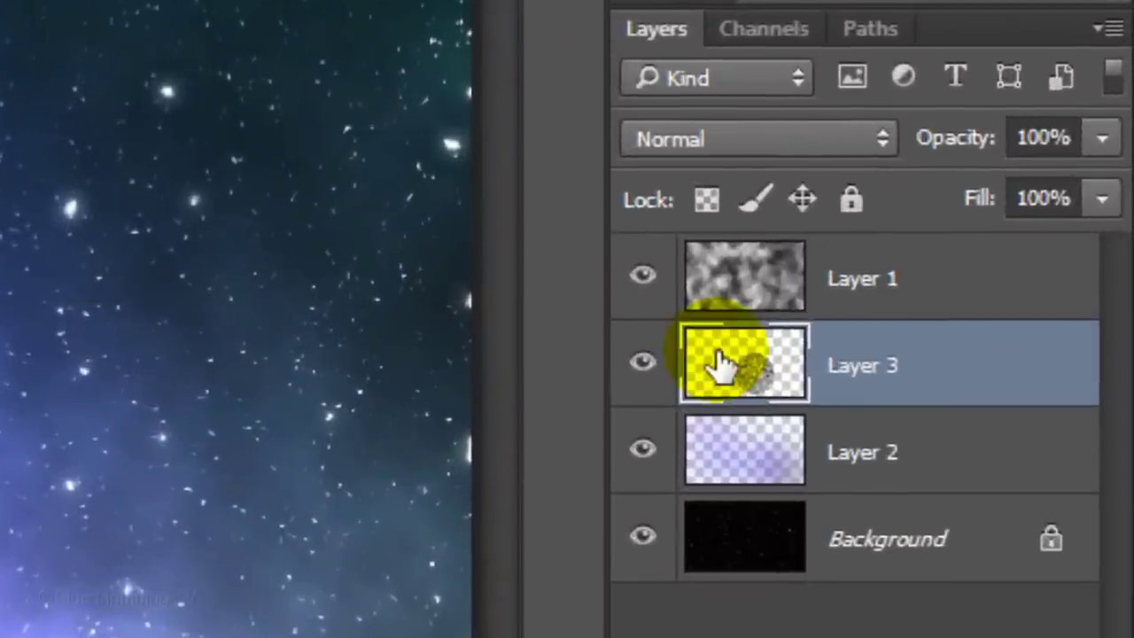
mouse_move(719, 364)
left_mouse_down()
mouse_move(703, 292)
mouse_move(711, 240)
mouse_move(711, 257)
left_mouse_up()
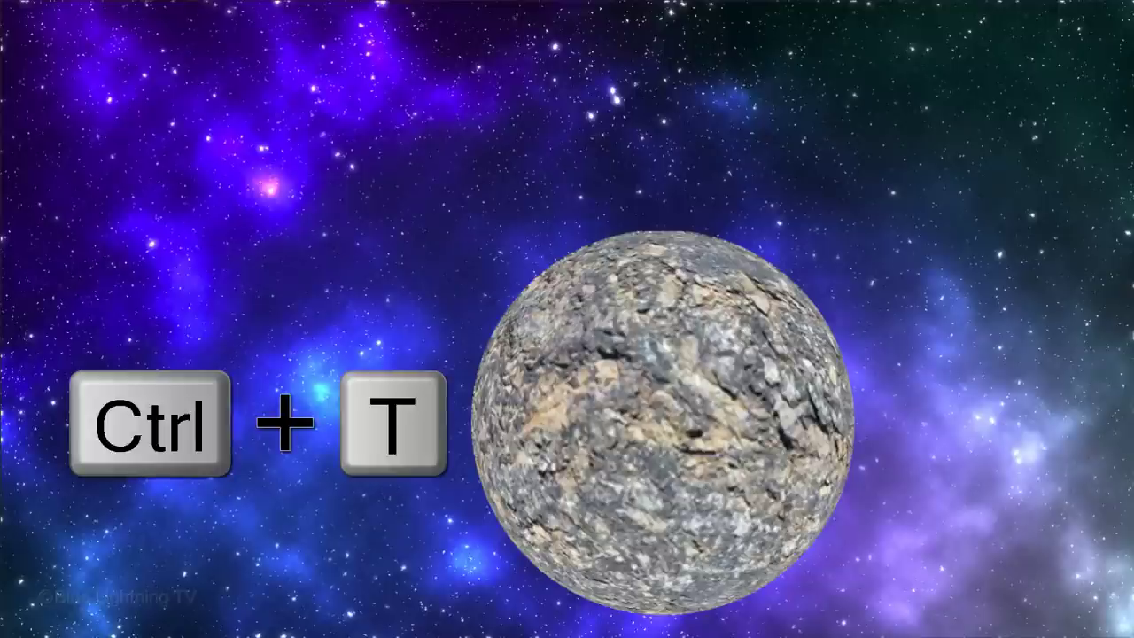
Scale the rock sphere down proportionally about its center to a little over half its size and shift it slightly right and up
key("ctrl+t")
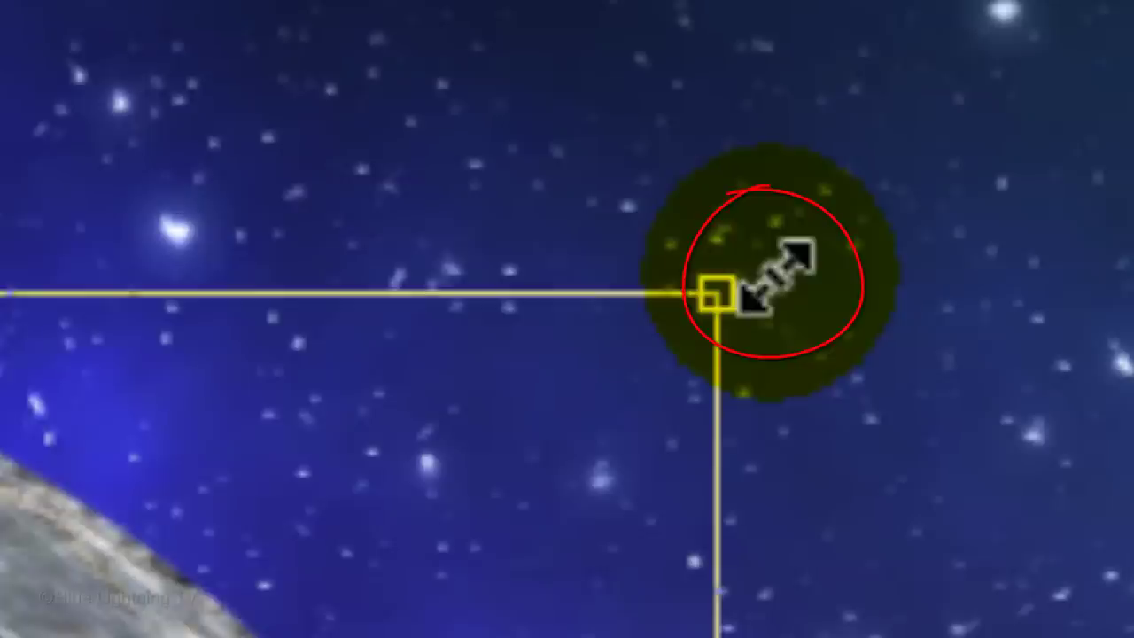
key("shift+alt")
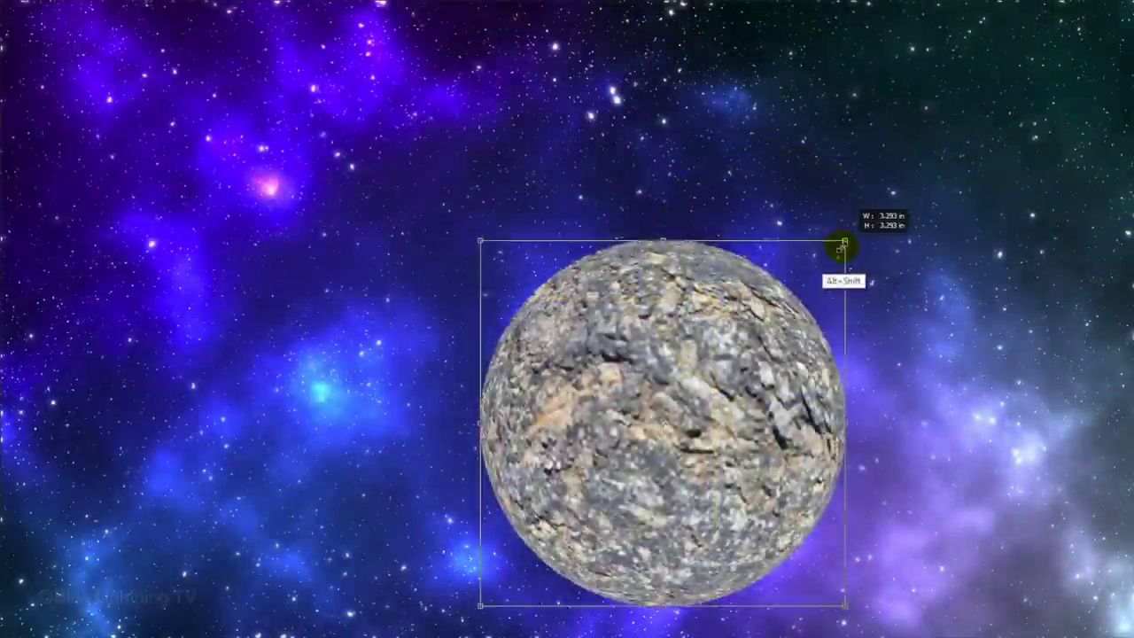
left_click_drag(835, 246, 771, 312)
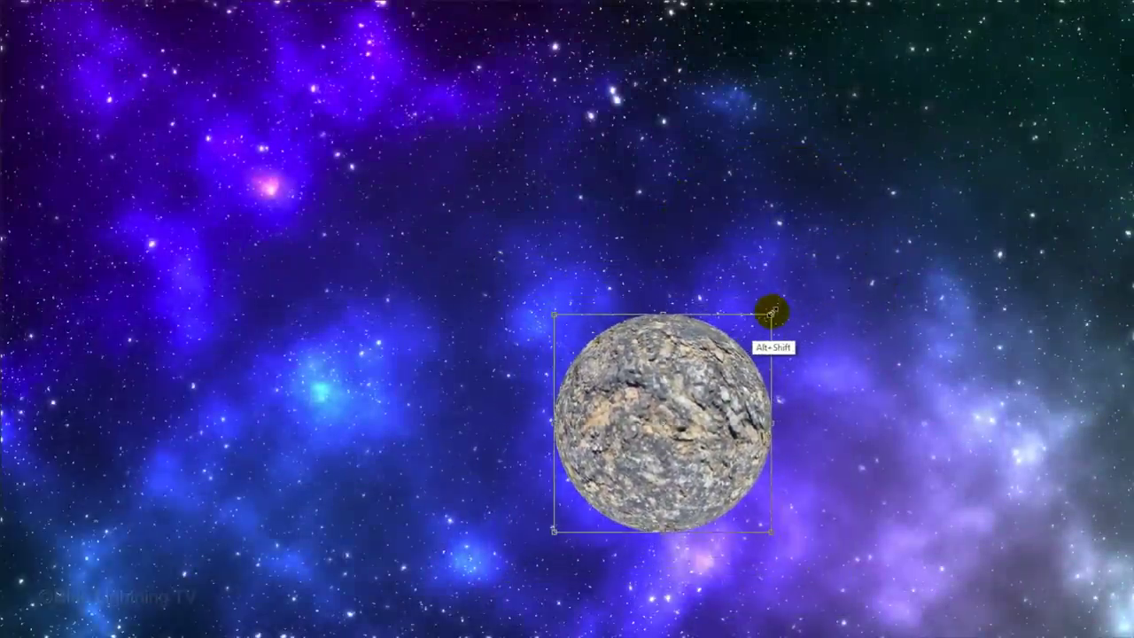
left_click_drag(682, 390, 741, 361)
key("Return")
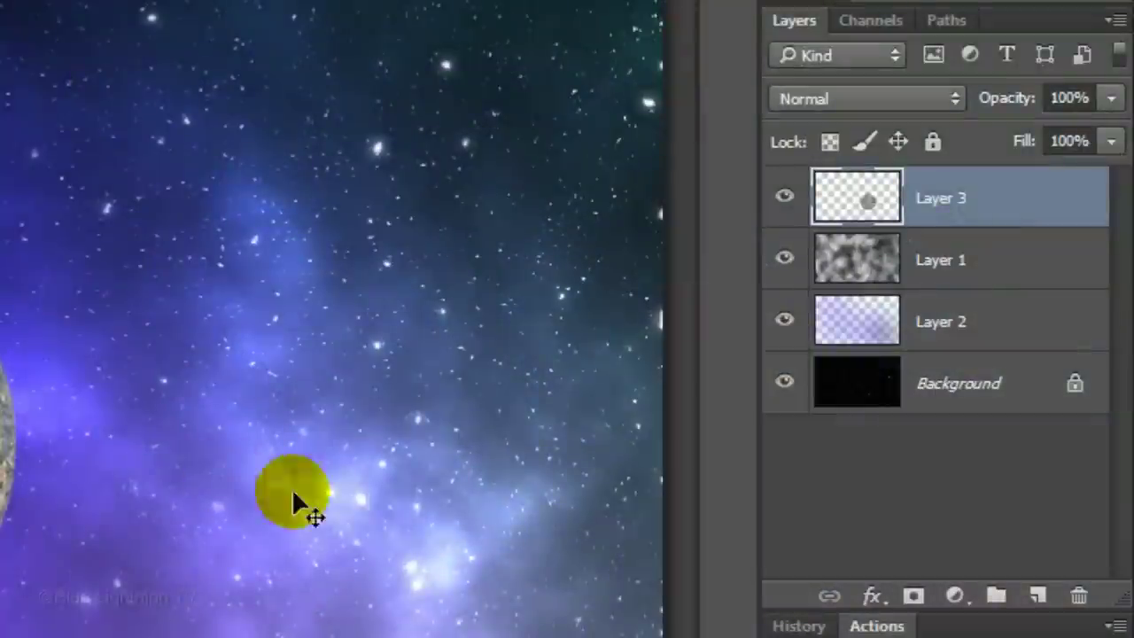
Create a new layer above the rock sphere and fill the sphere's outline on it with black, using the default colors
left_click(1039, 595)
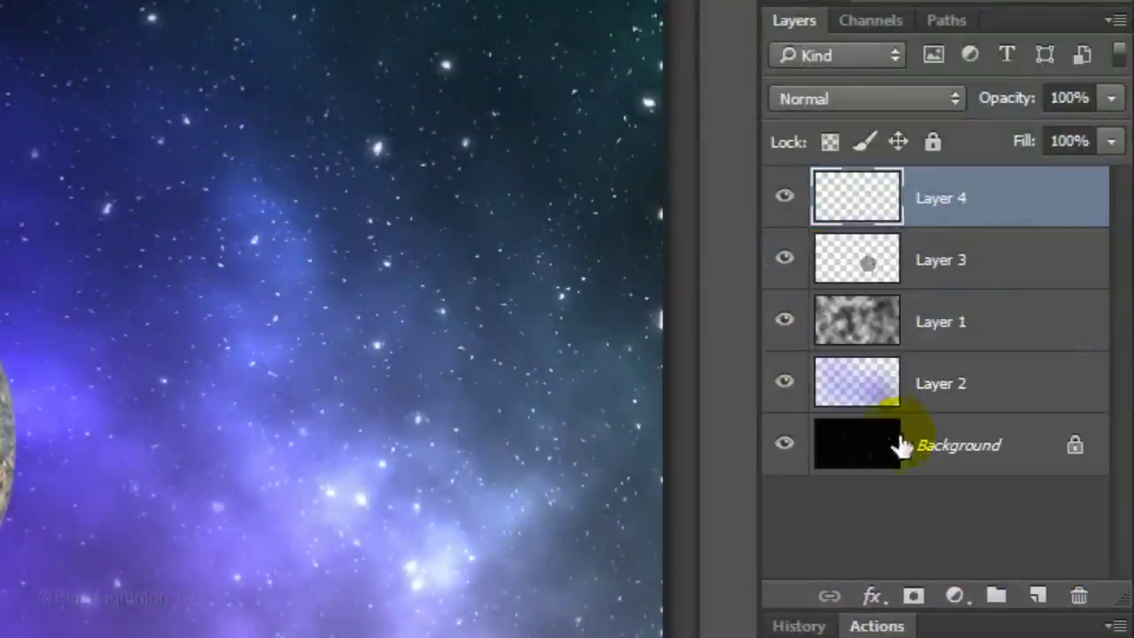
left_click(854, 264, "ctrl")
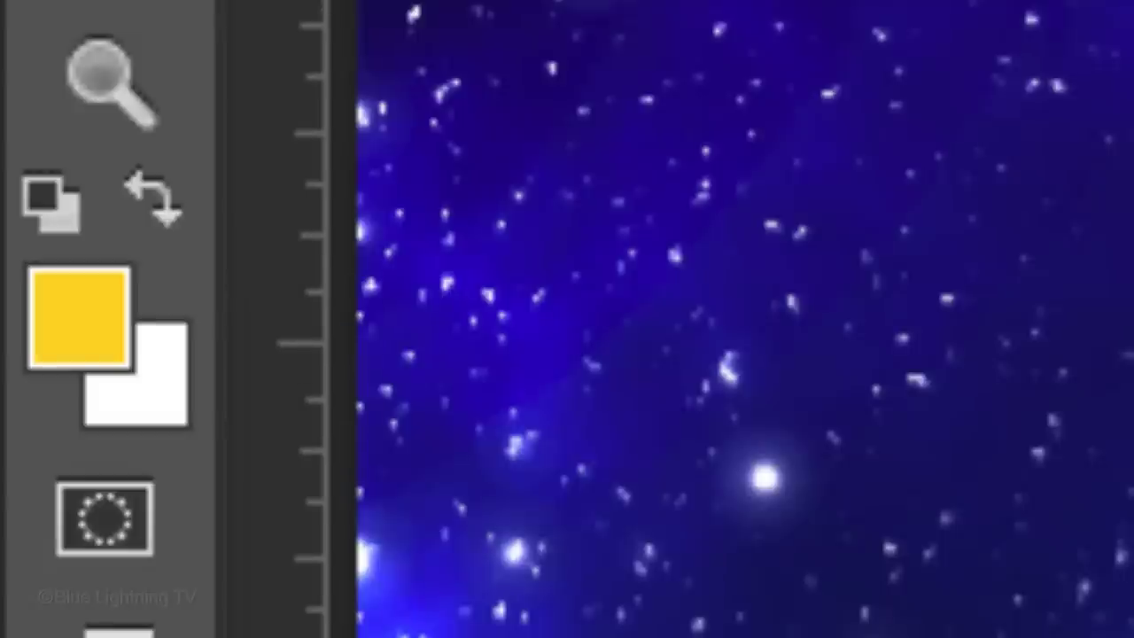
key("d")
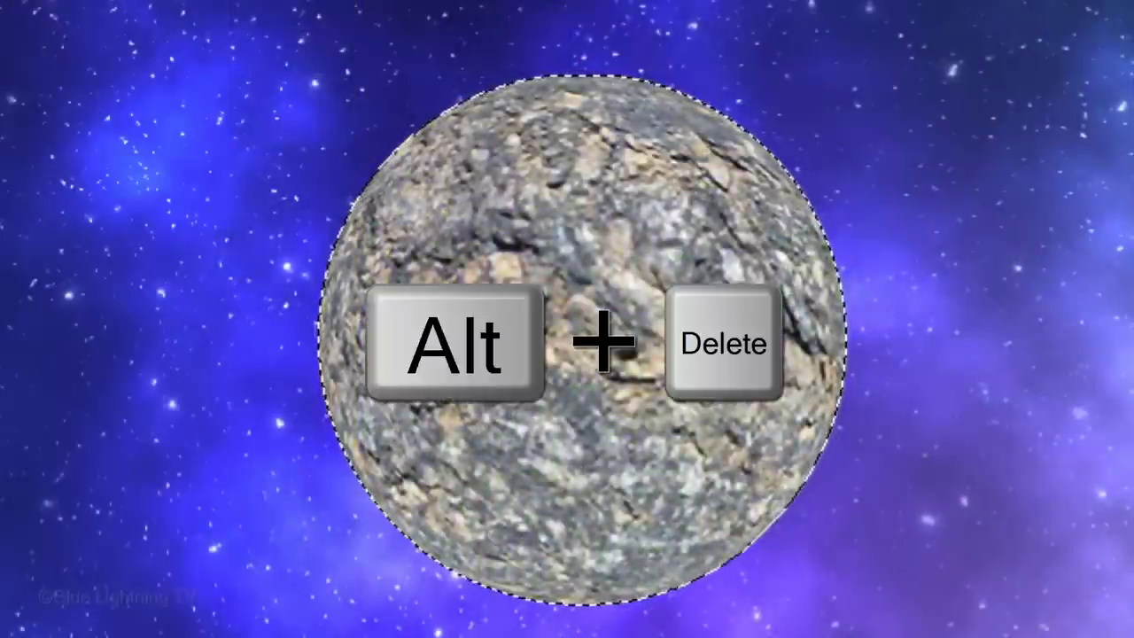
key("alt+Delete")
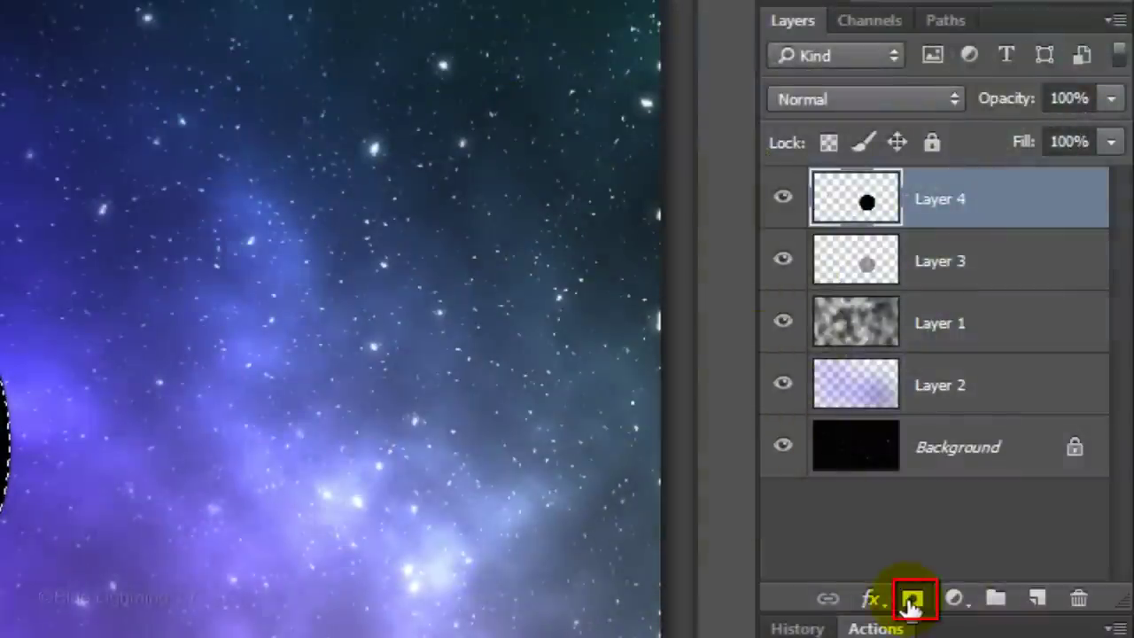
Mask Layer 4 to the sphere's outline and offset only the black disc down and to the right within the unlinked mask
left_click(912, 600)
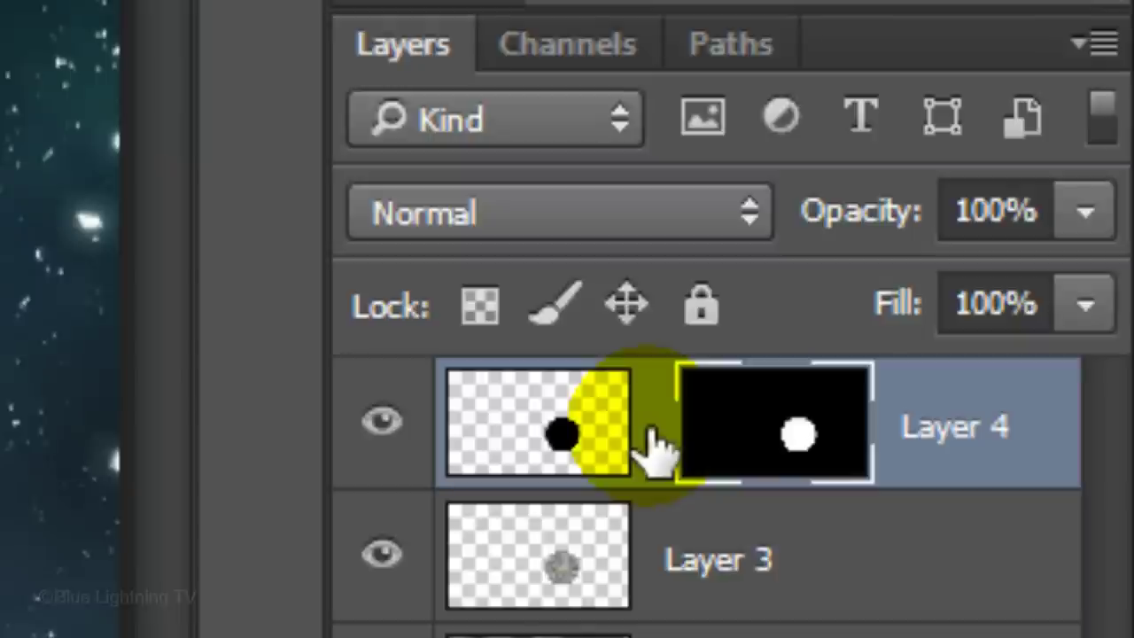
left_click(532, 438)
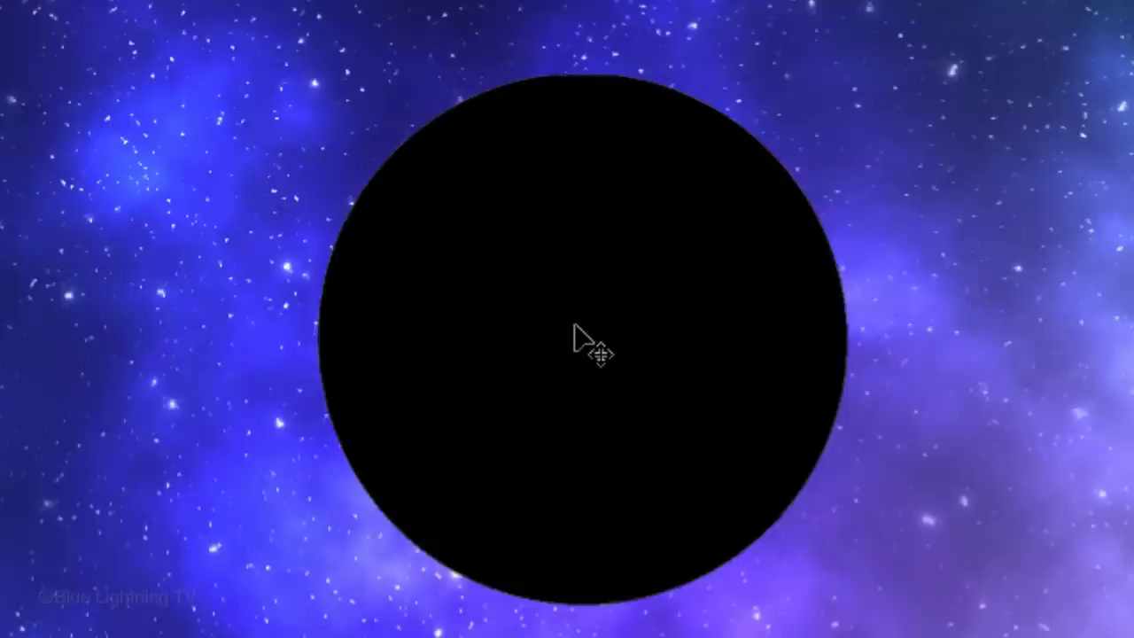
left_click_drag(612, 358, 654, 405)
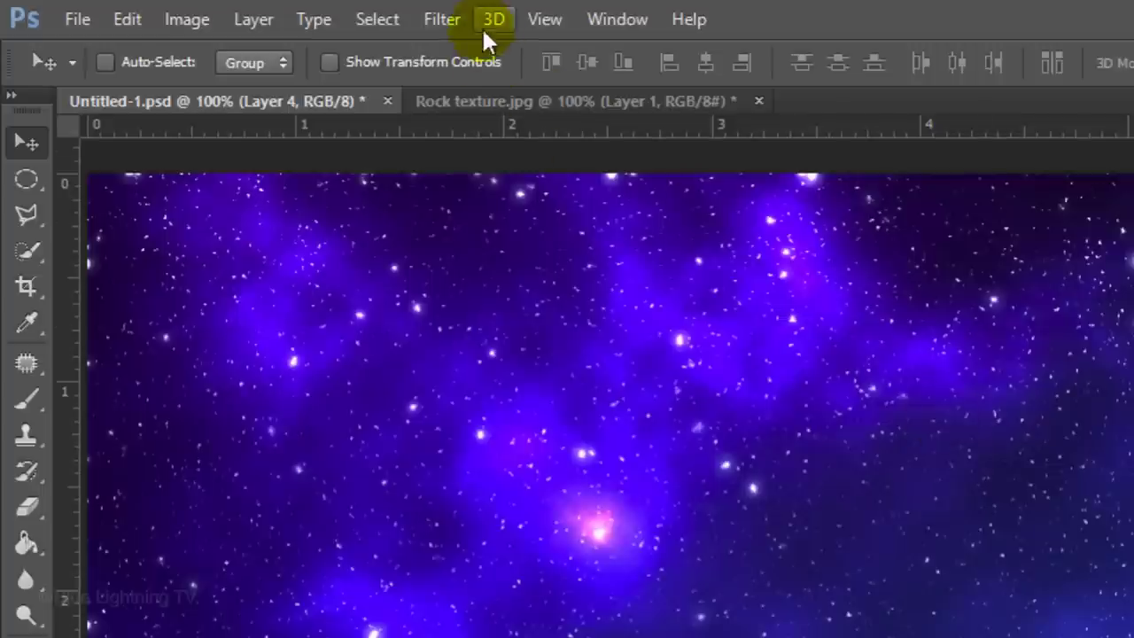
Soften the black shadow disc on Layer 4 with a Gaussian Blur of 15 pixels radius
left_click(445, 21)
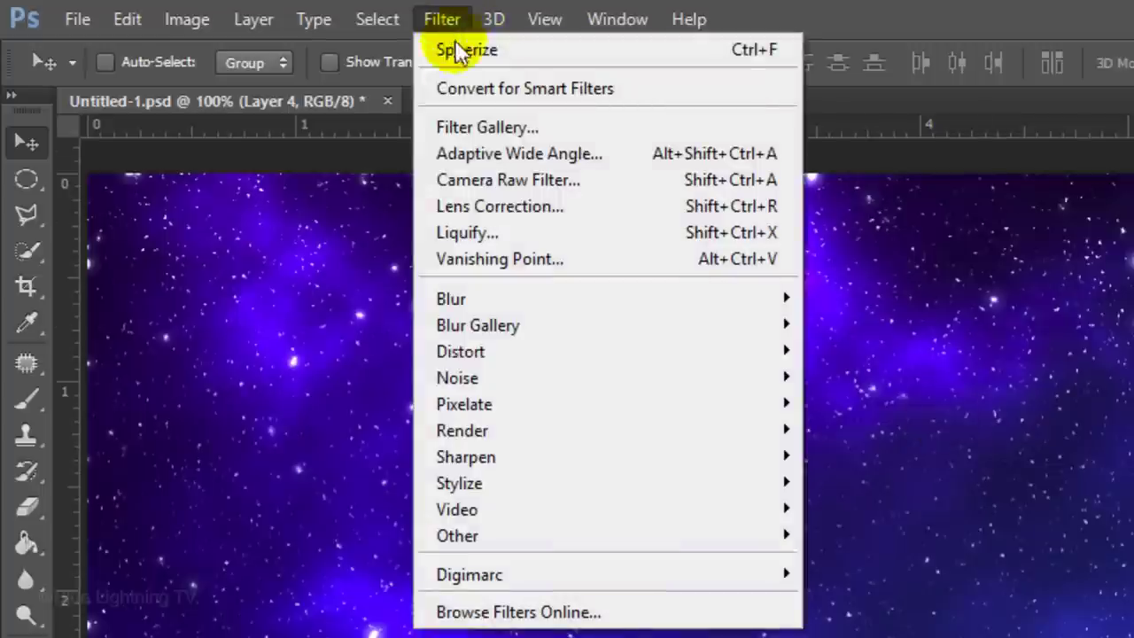
mouse_move(479, 301)
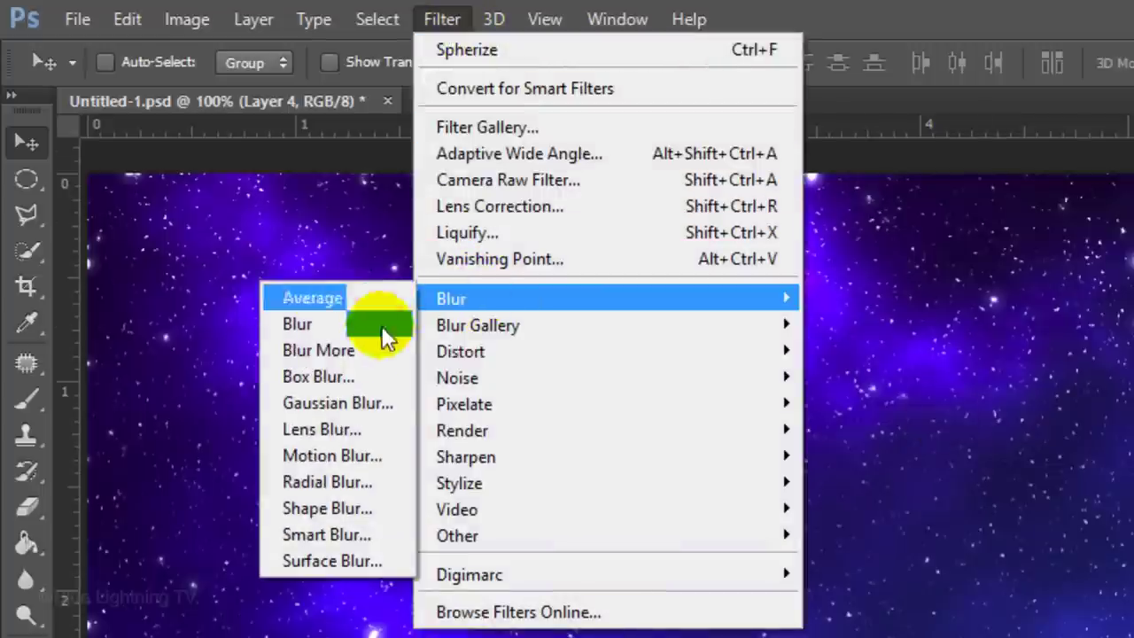
left_click(351, 404)
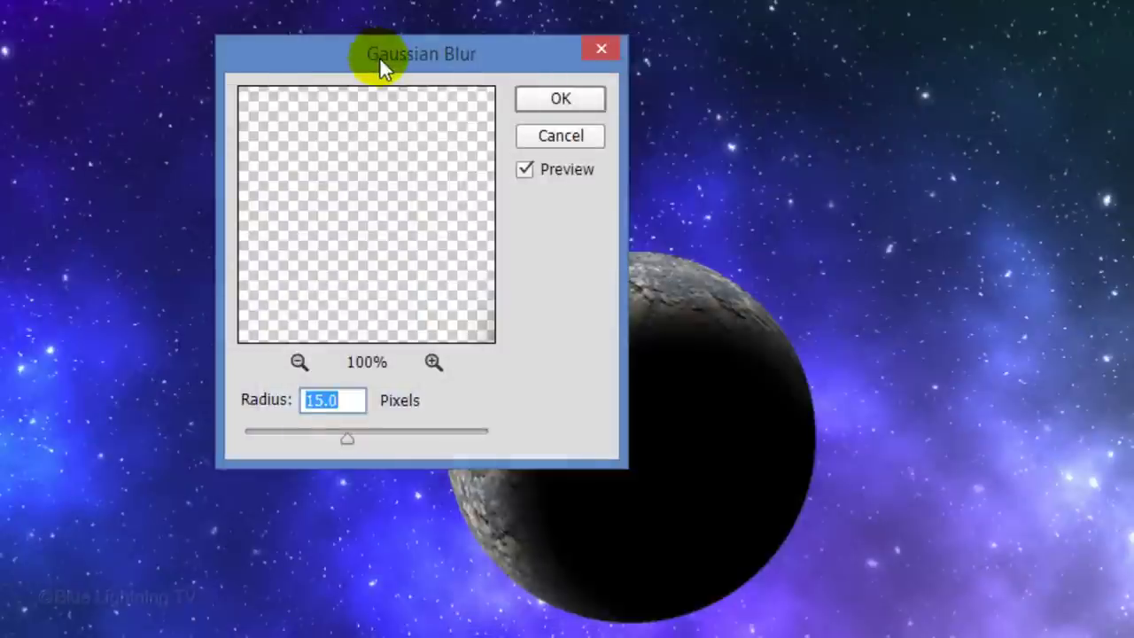
left_click_drag(379, 56, 192, 176)
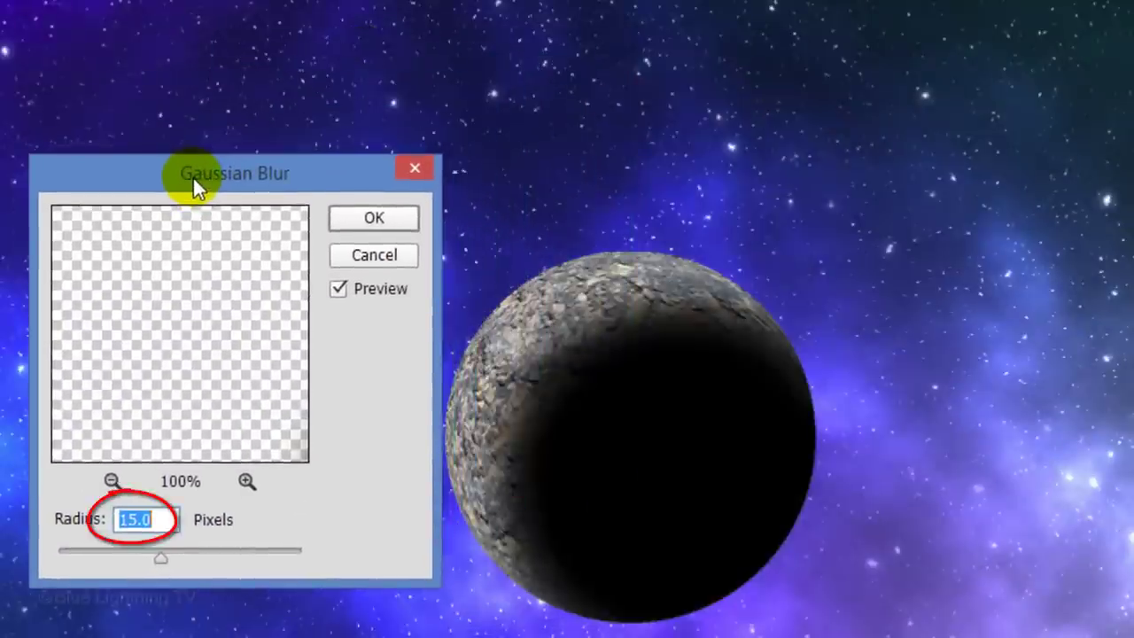
left_click(354, 223)
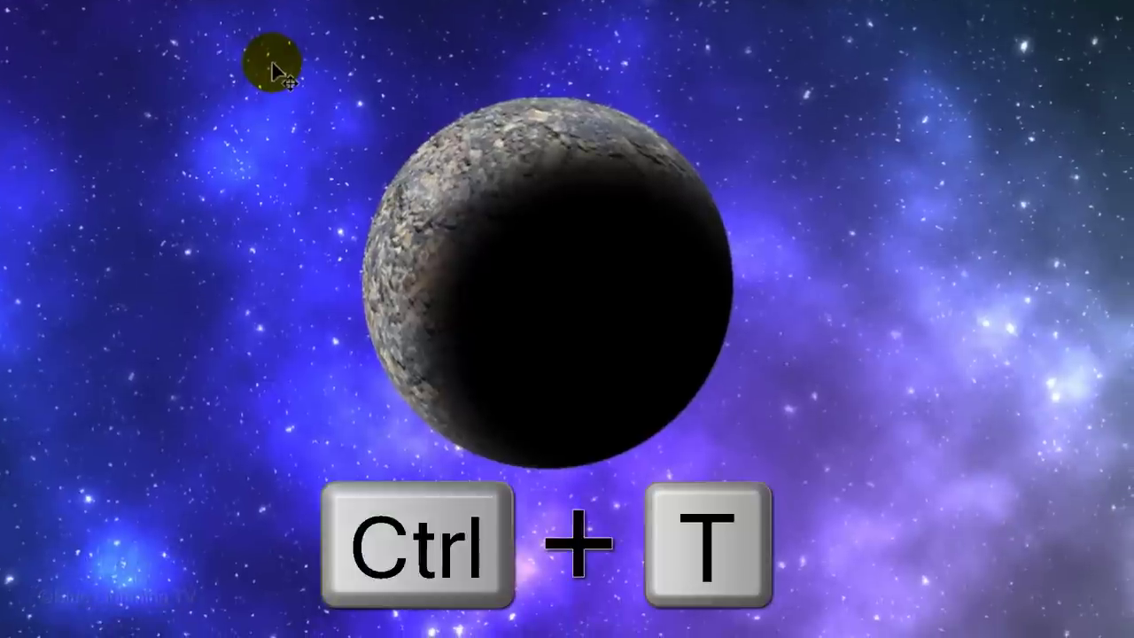
Enlarge the blurred shadow slightly with Free Transform and reduce Layer 4's opacity to 90%
key("ctrl+t")
left_click_drag(366, 95, 319, 71)
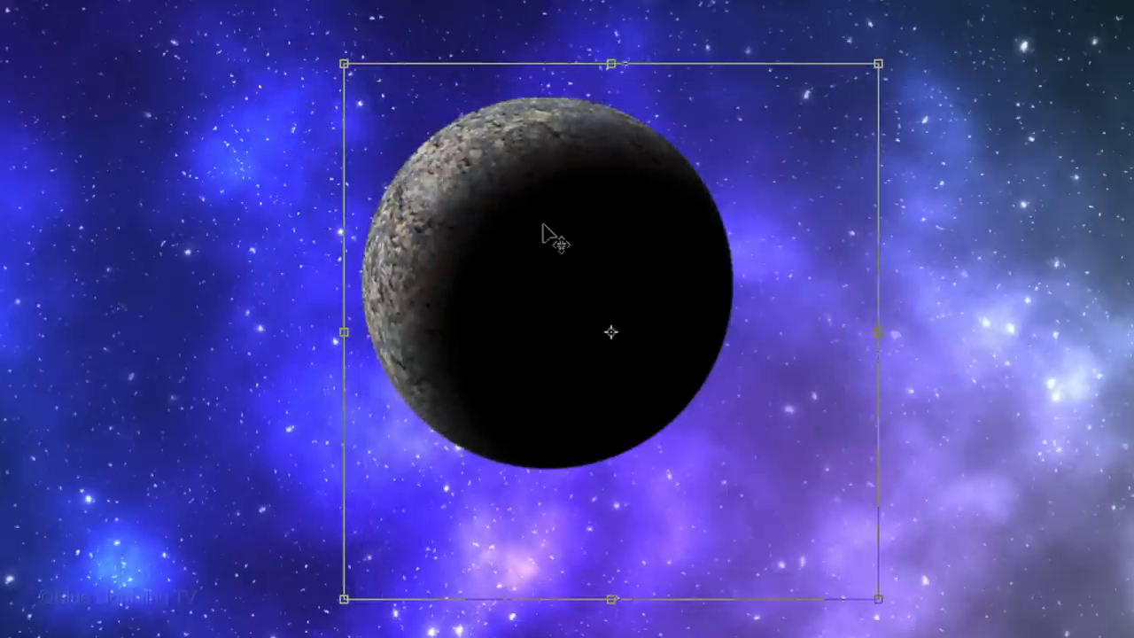
key("Return")
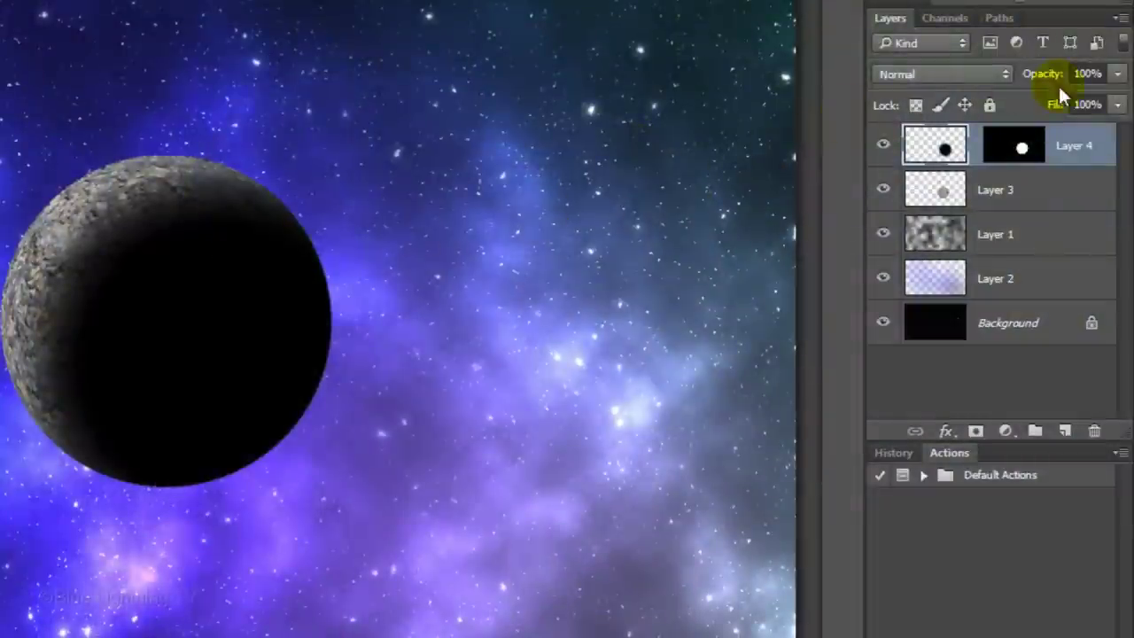
left_click_drag(1058, 84, 980, 78)
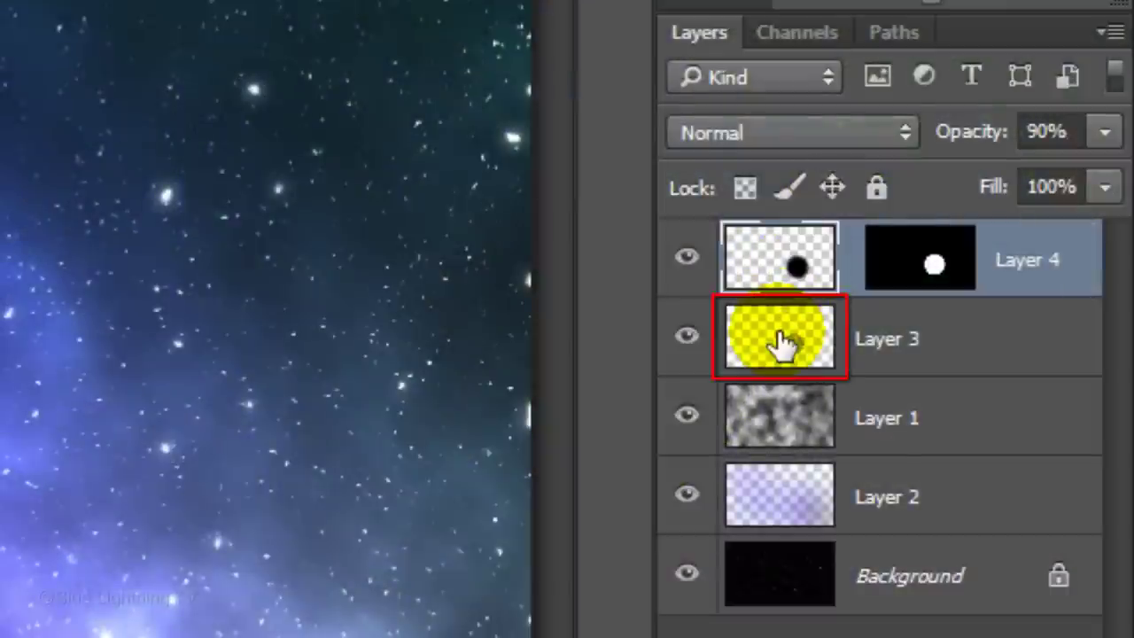
Add an Outer Glow to the rock sphere on Layer 3, set its color to d7cab8 and copy the hex code
left_click(780, 344)
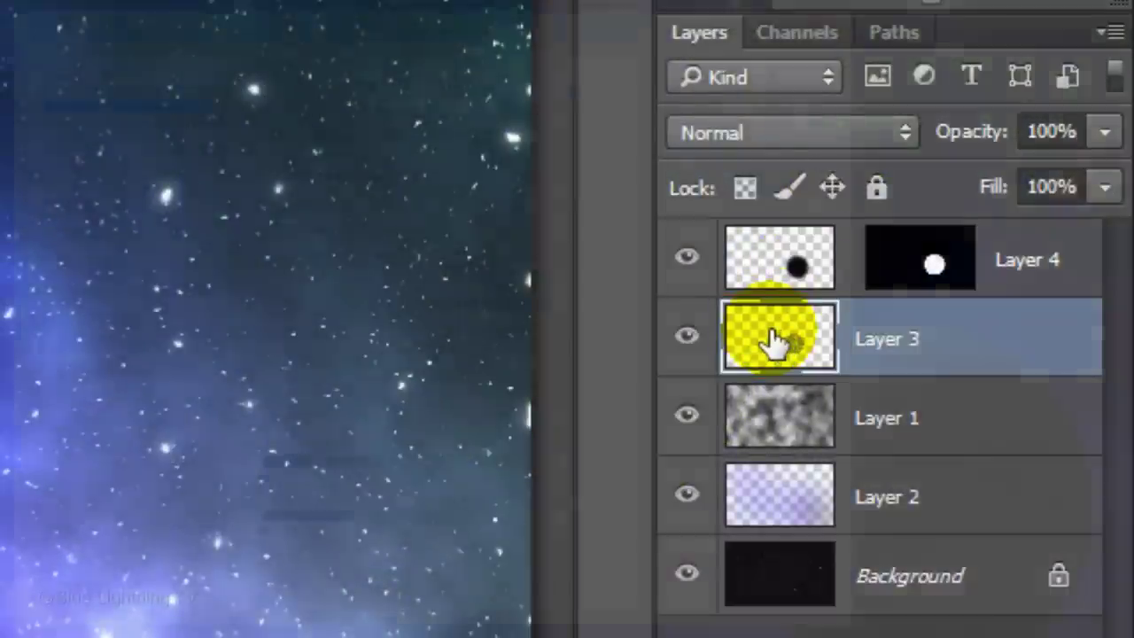
double_click(775, 341)
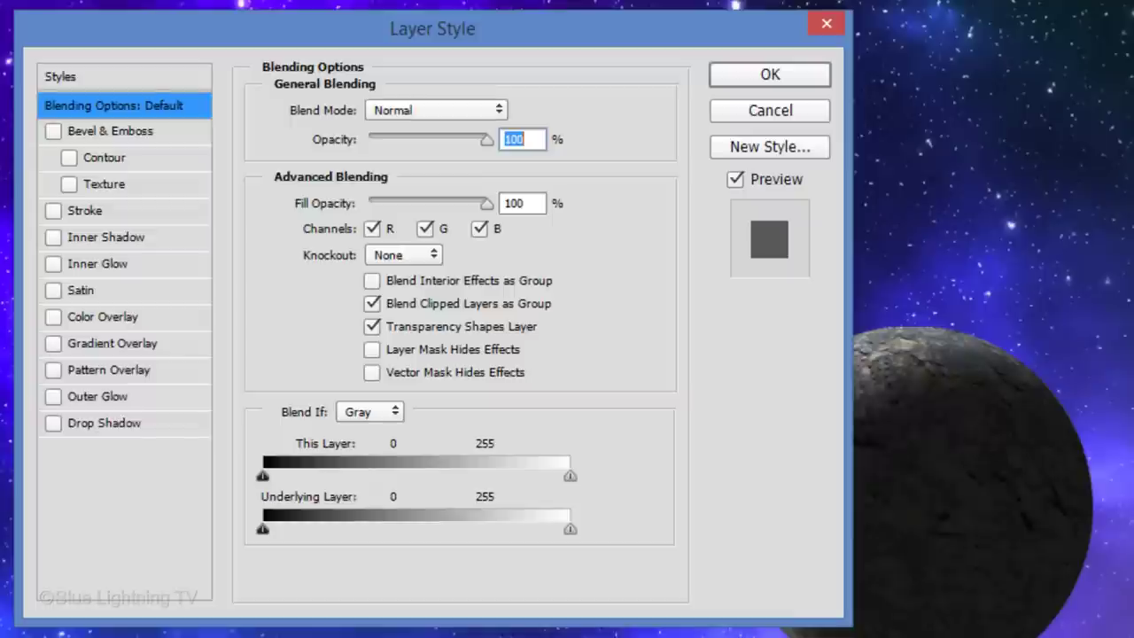
left_click(133, 396)
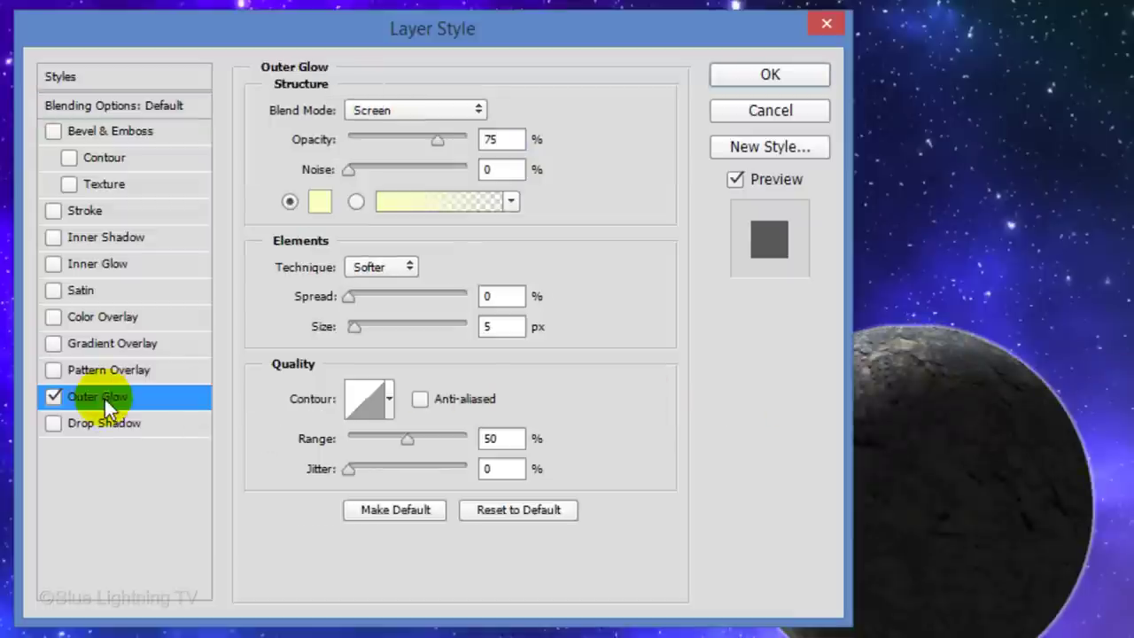
left_click(319, 206)
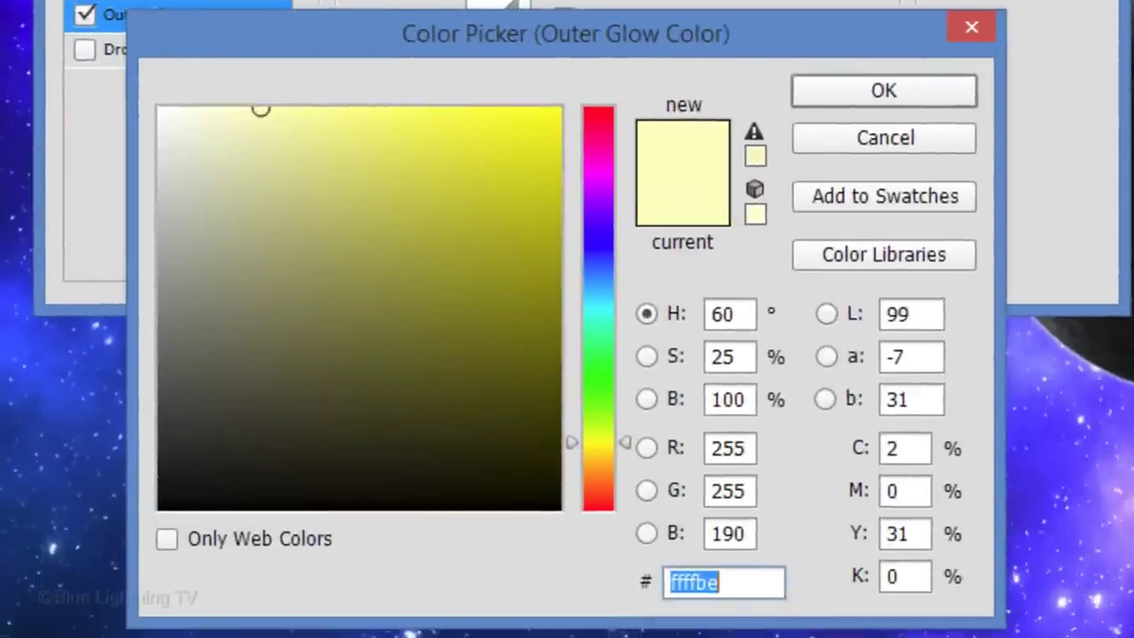
type("d7")
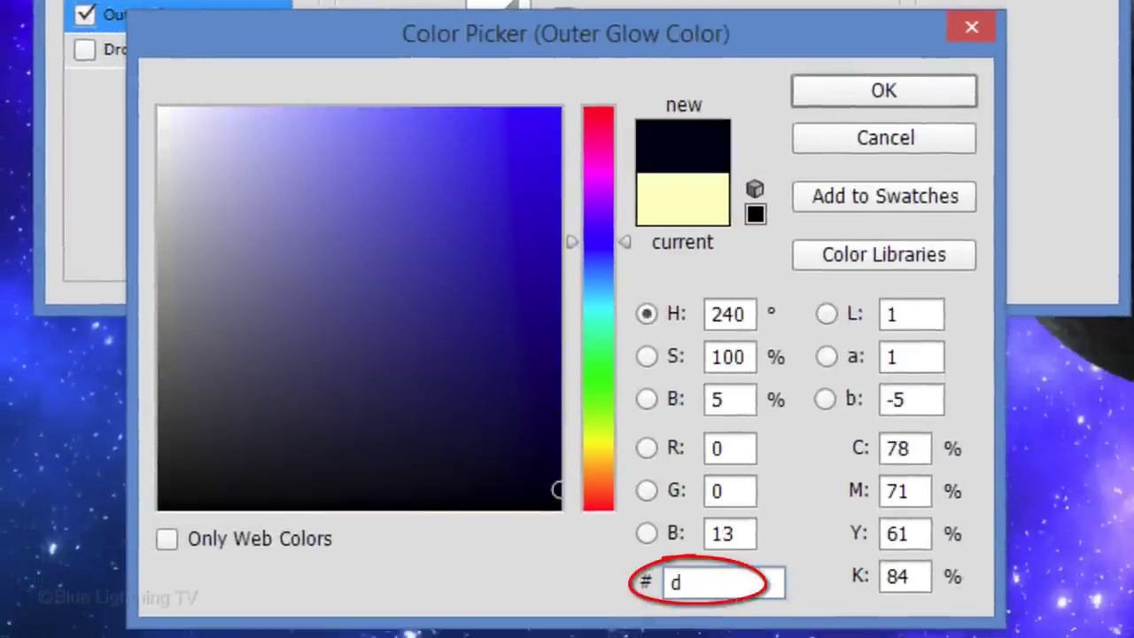
type("cab8")
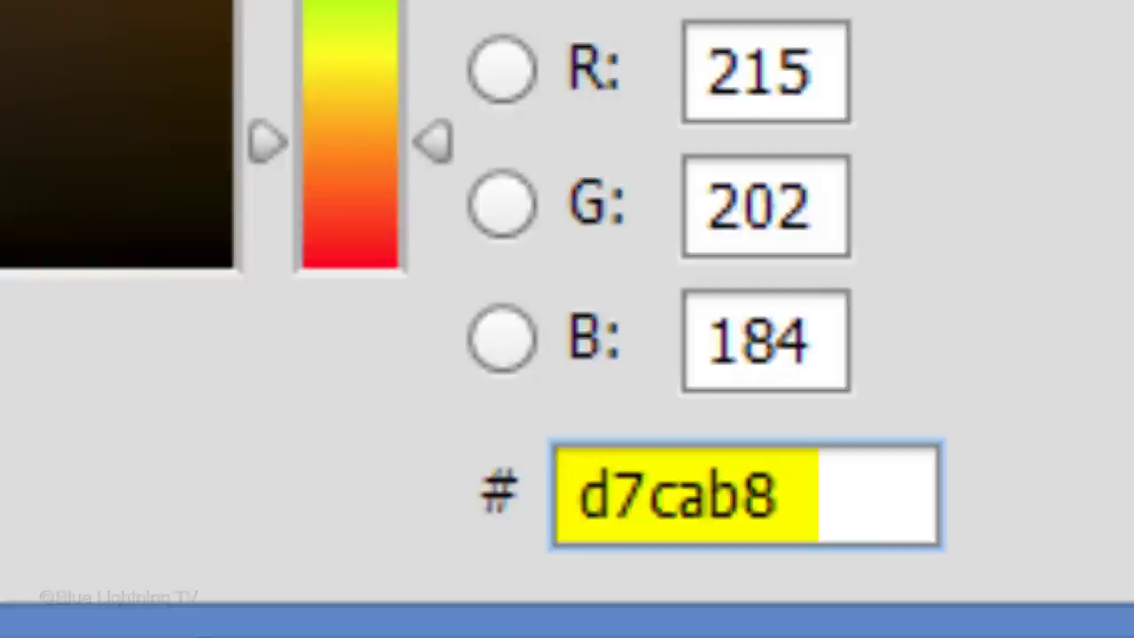
key("ctrl+c")
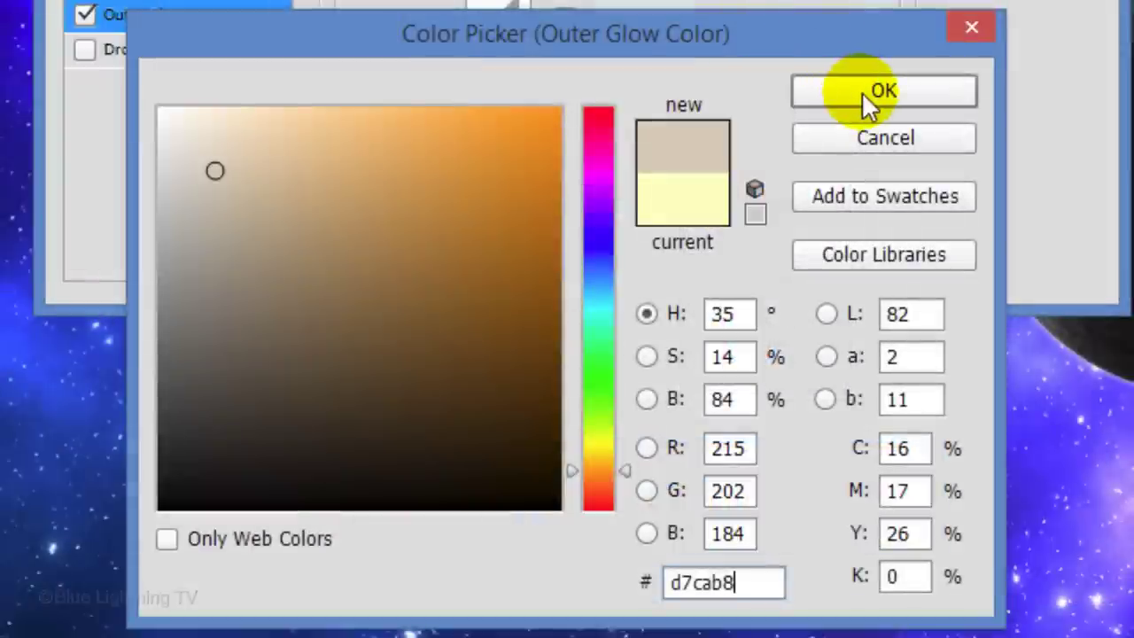
left_click(862, 97)
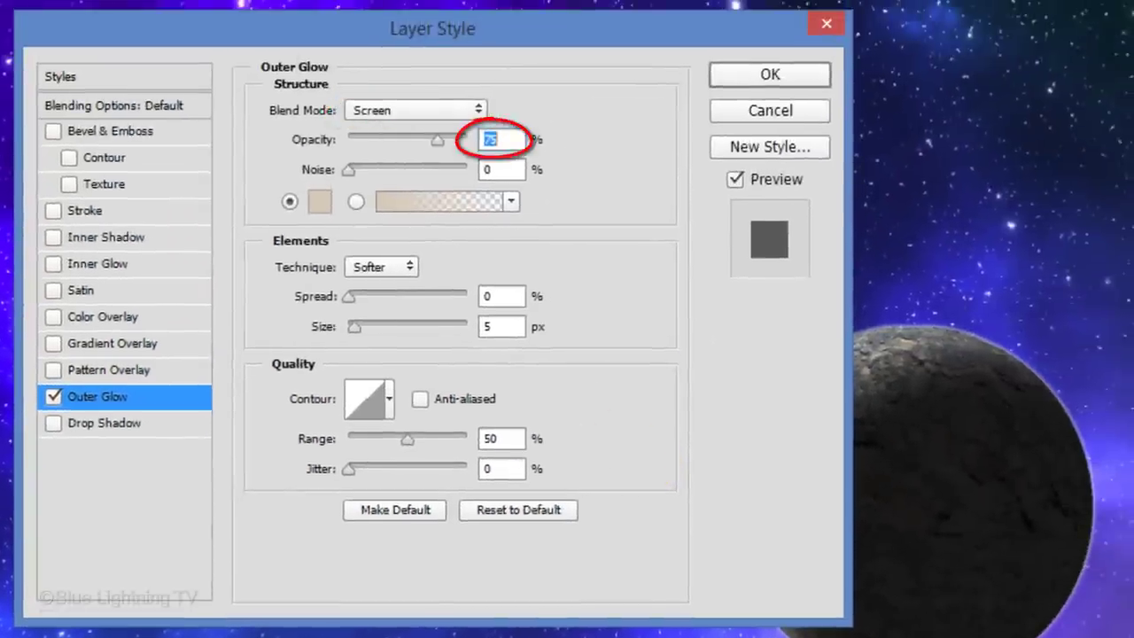
Set the Outer Glow's opacity to 35% and its size to 60 px
type("35")
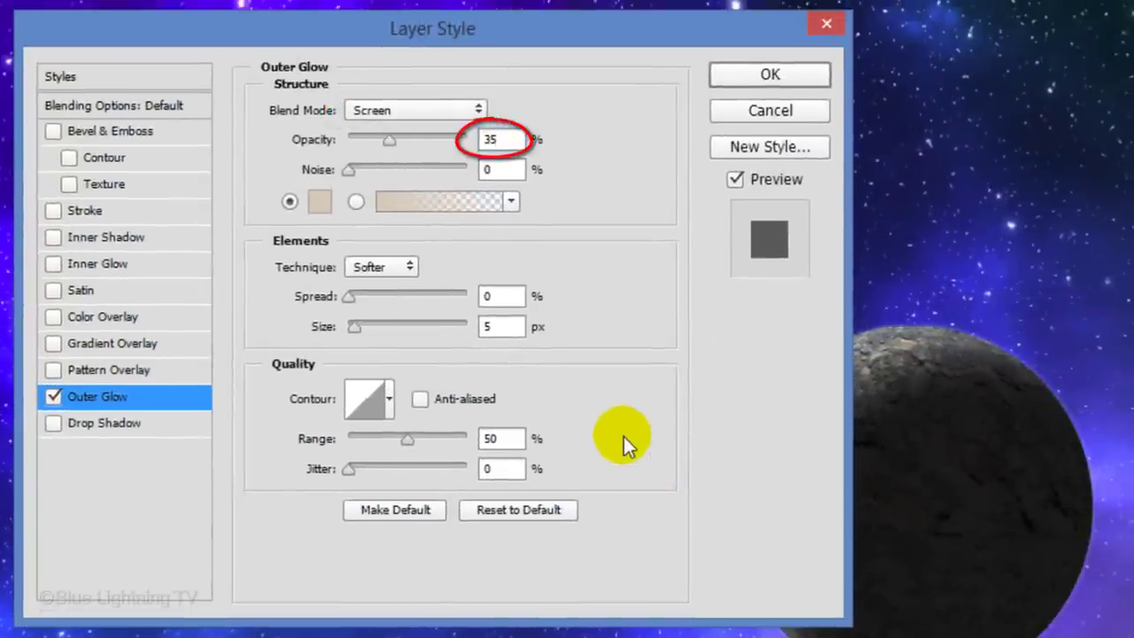
double_click(516, 328)
type("60")
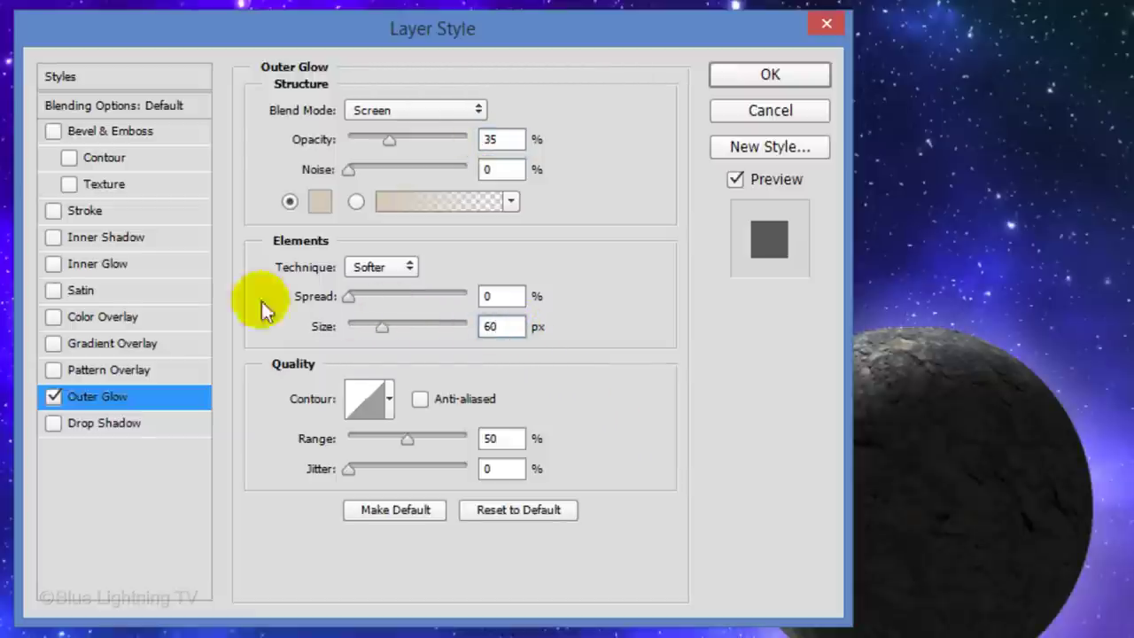
Add an Inner Glow to the rock sphere on Layer 3 and set its color to the copied hex code d7cab8
left_click(124, 263)
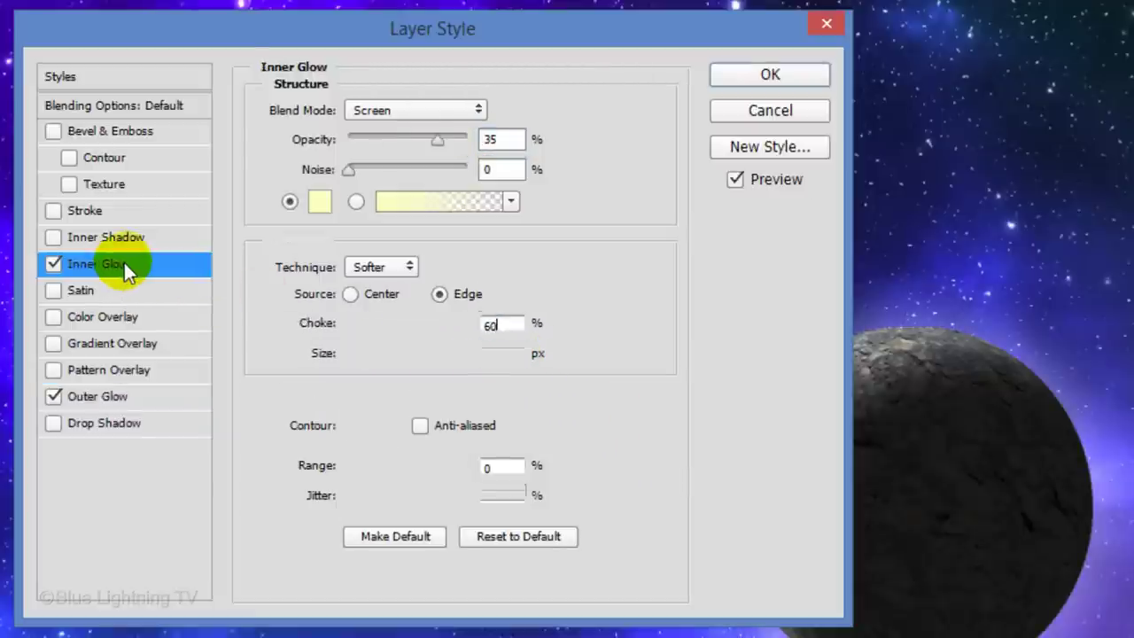
left_click(319, 202)
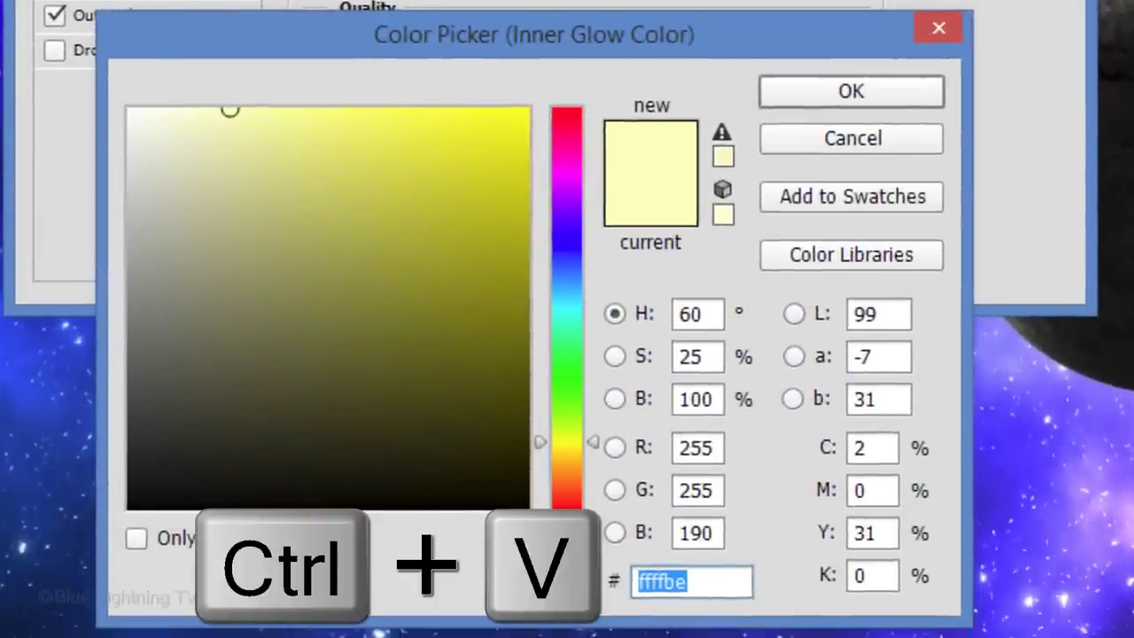
key("ctrl+v")
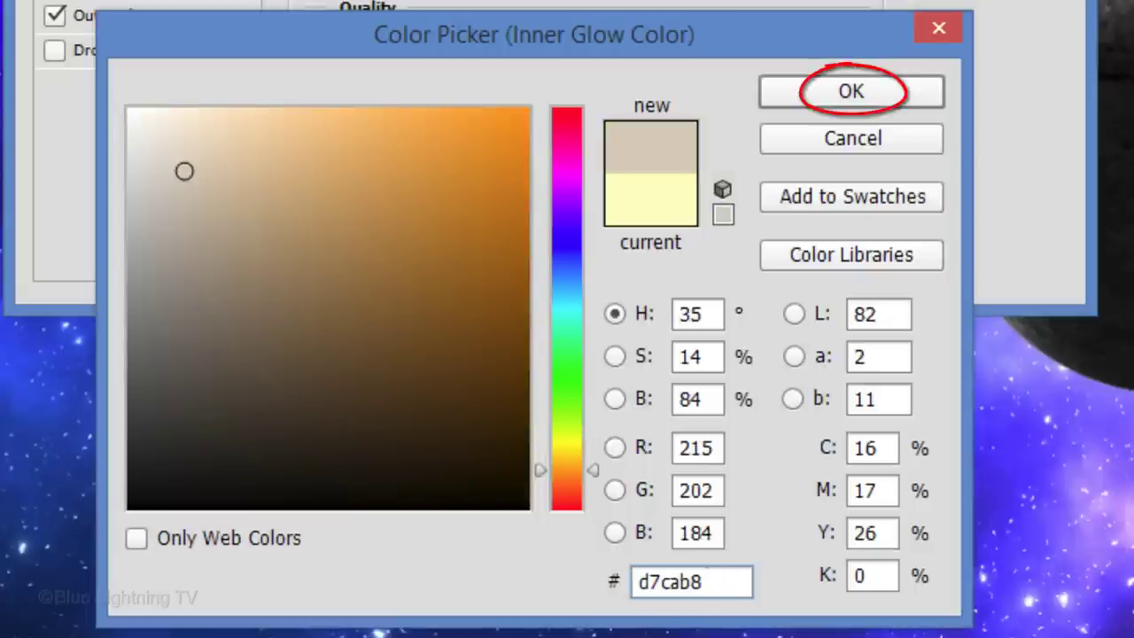
key("Return")
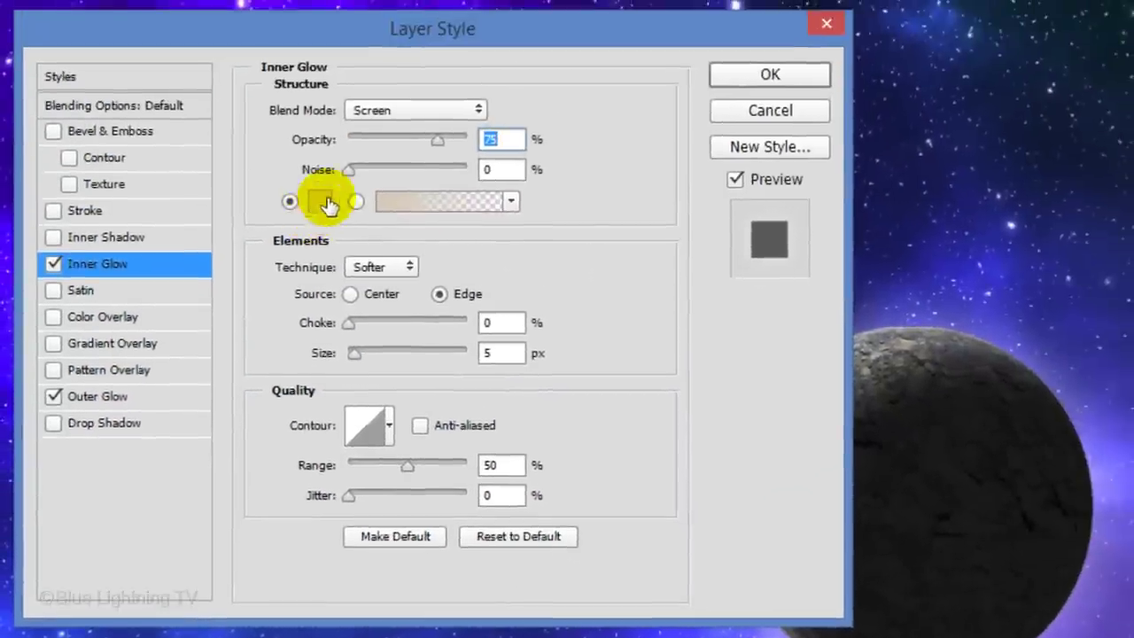
Set the Inner Glow's blend mode to Lighten, its opacity to 40% and its size to 60 px, and apply the layer style
left_click(445, 110)
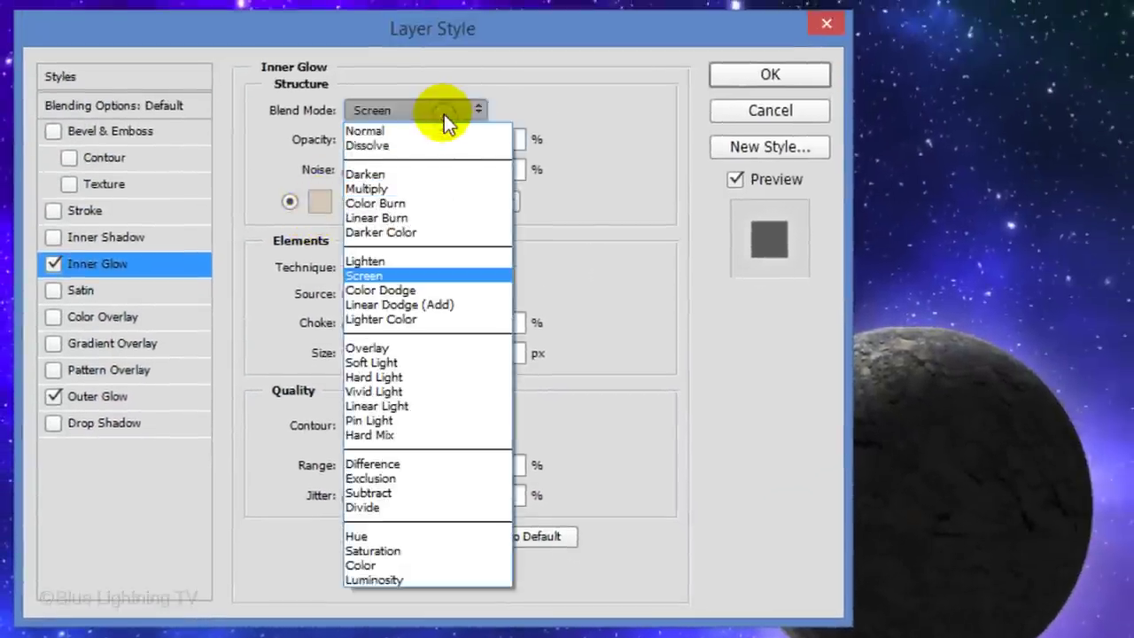
left_click(383, 262)
double_click(487, 139)
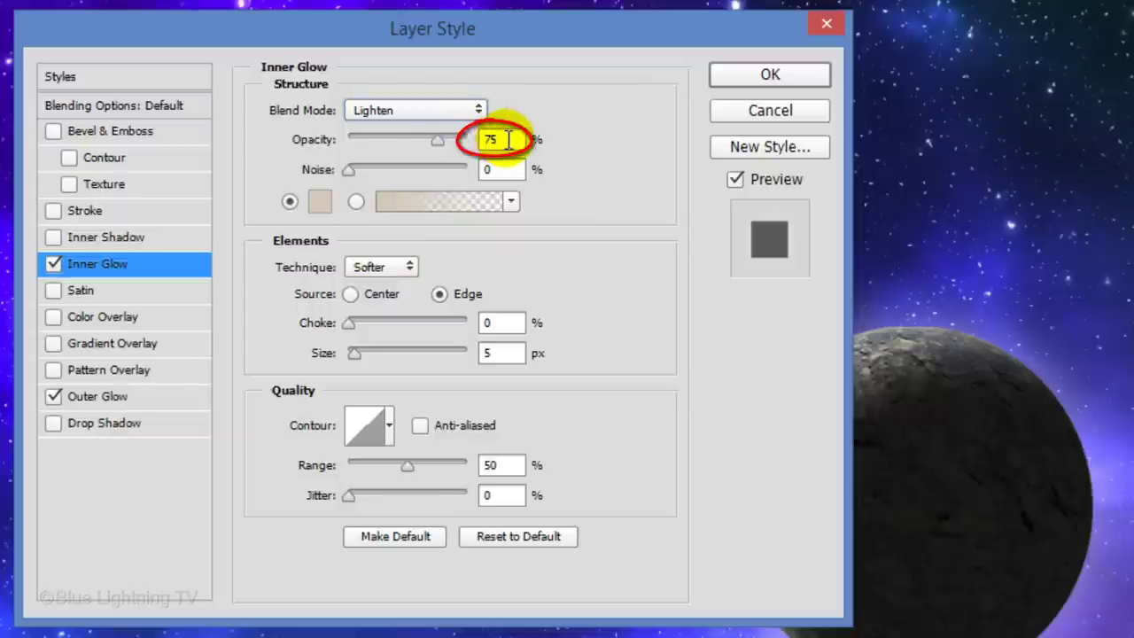
type("40")
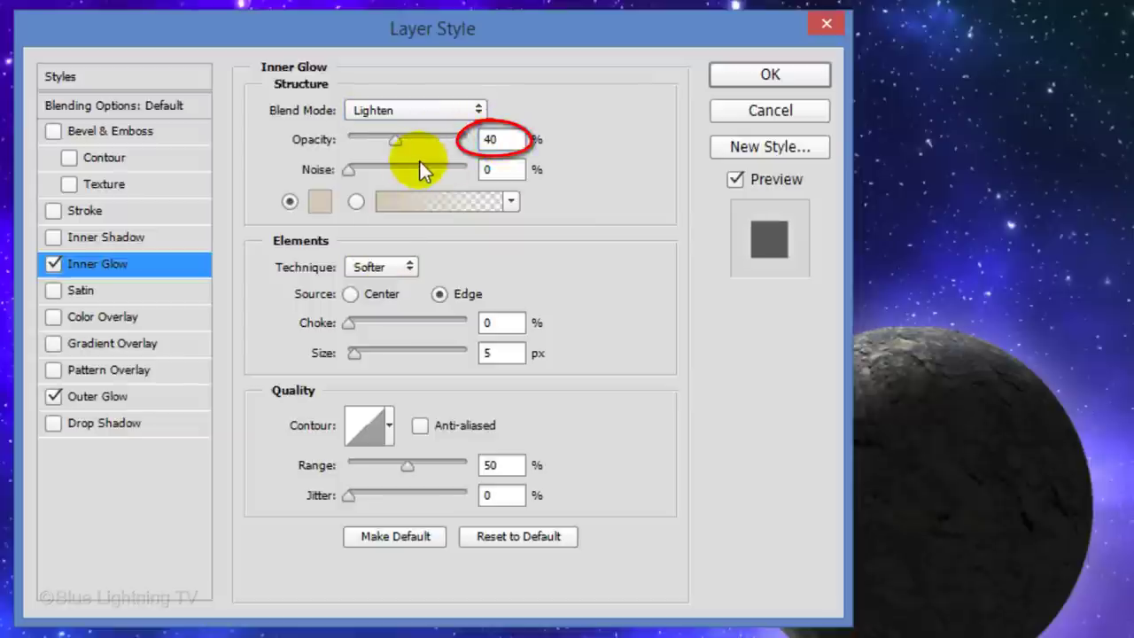
double_click(504, 352)
type("60")
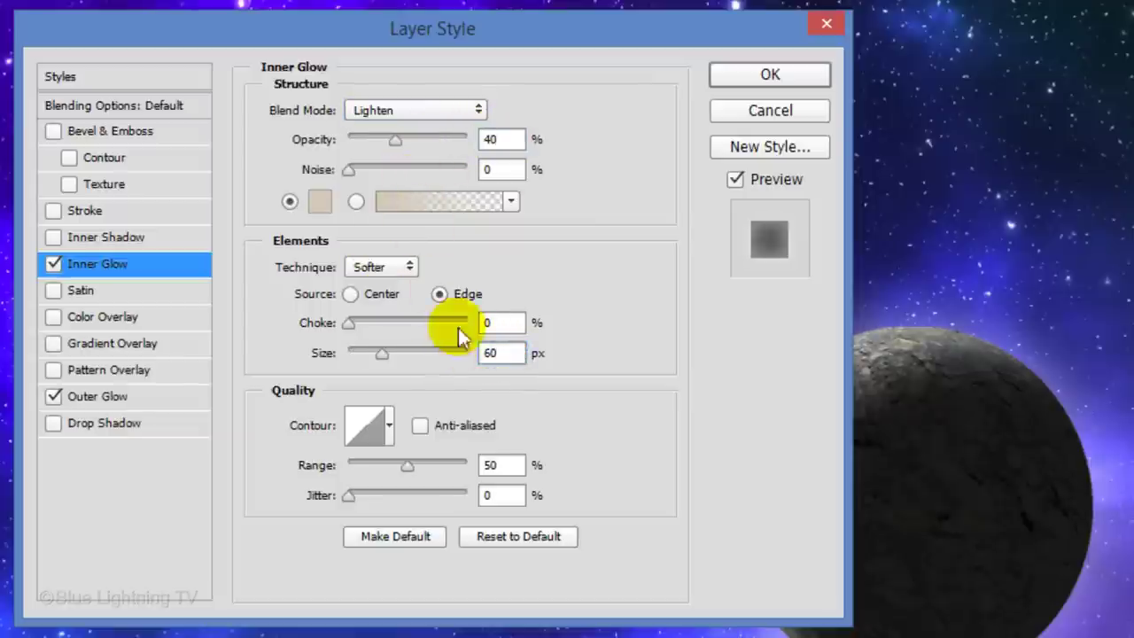
left_click(739, 86)
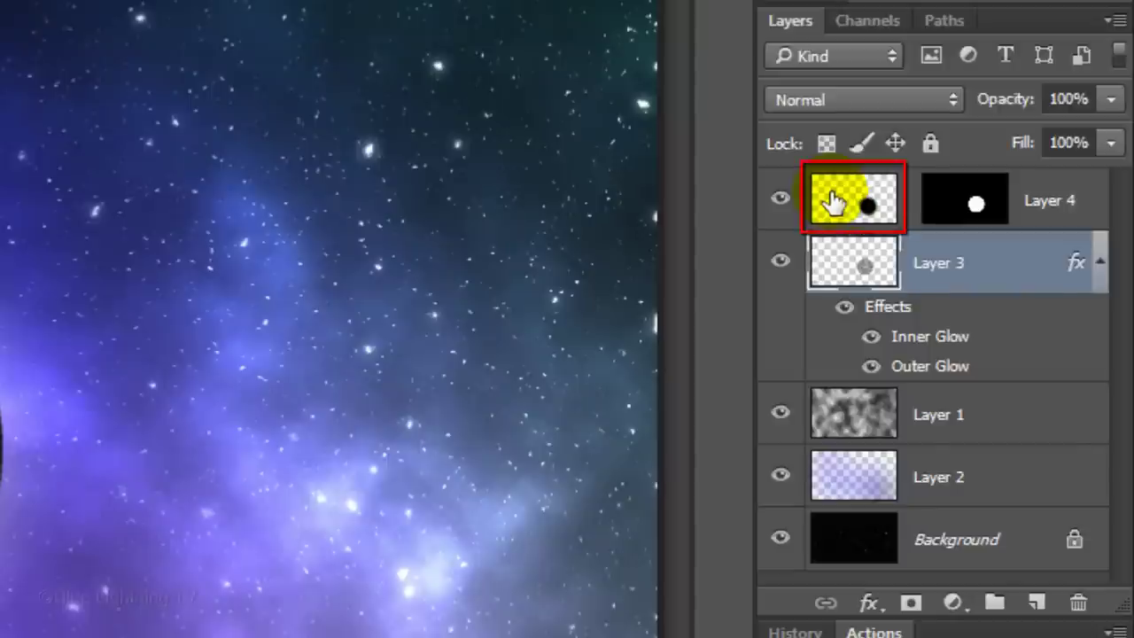
Stamp all visible layers into a new layer above Layer 4 and render a 35mm Prime lens flare at 75% brightness on the planet's upper-left edge
left_click(833, 202)
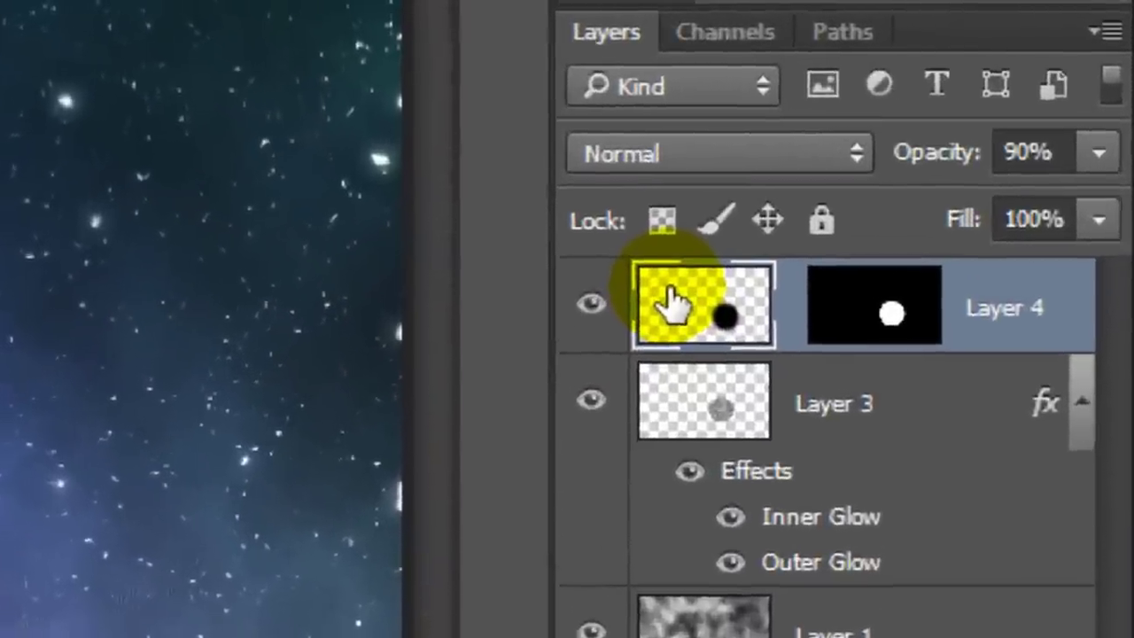
key("ctrl+shift+alt+e")
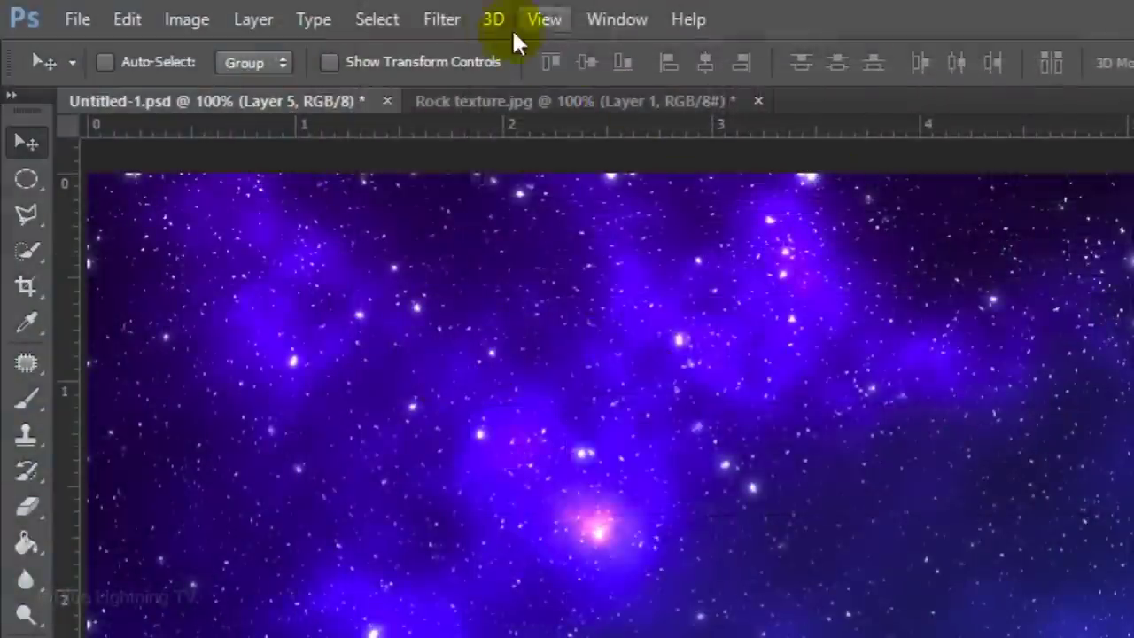
left_click(439, 19)
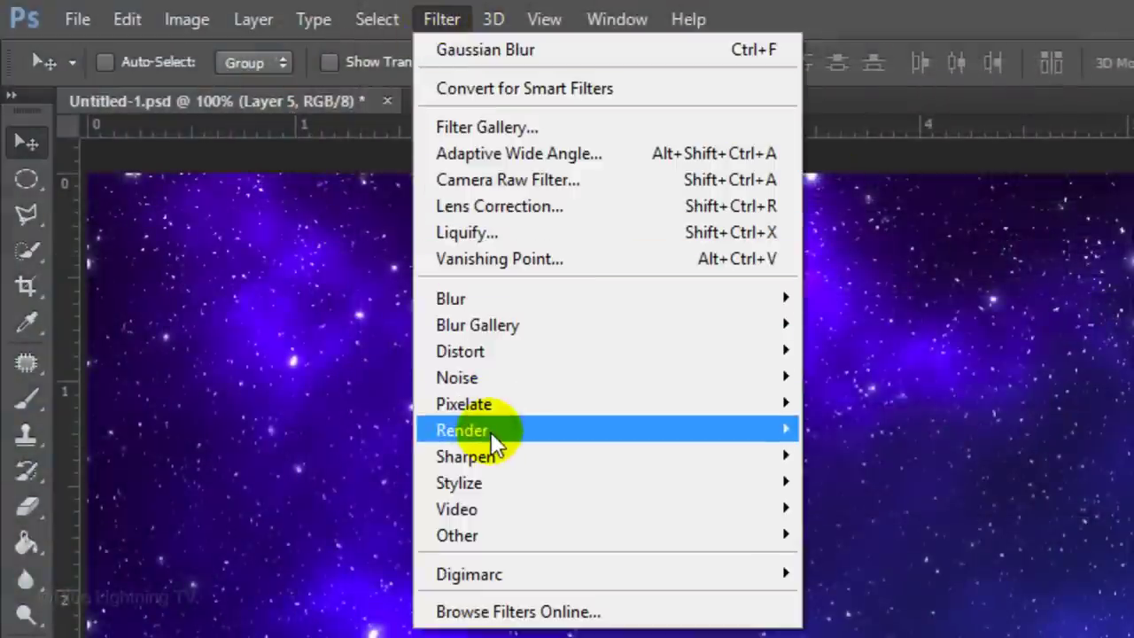
mouse_move(493, 432)
left_click(333, 508)
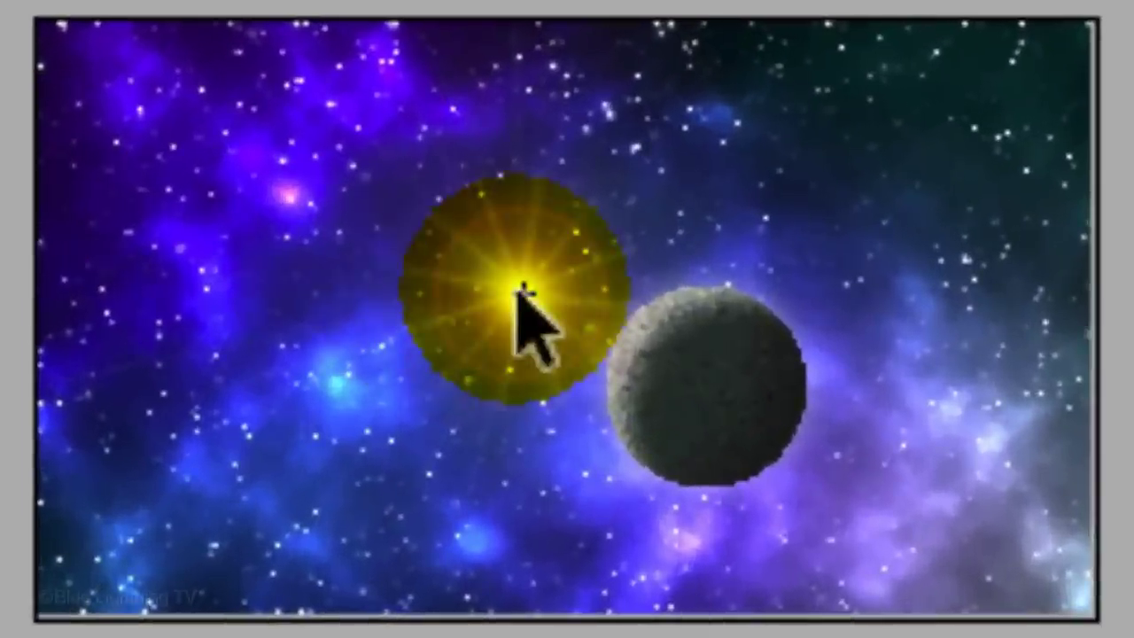
left_click_drag(523, 290, 636, 310)
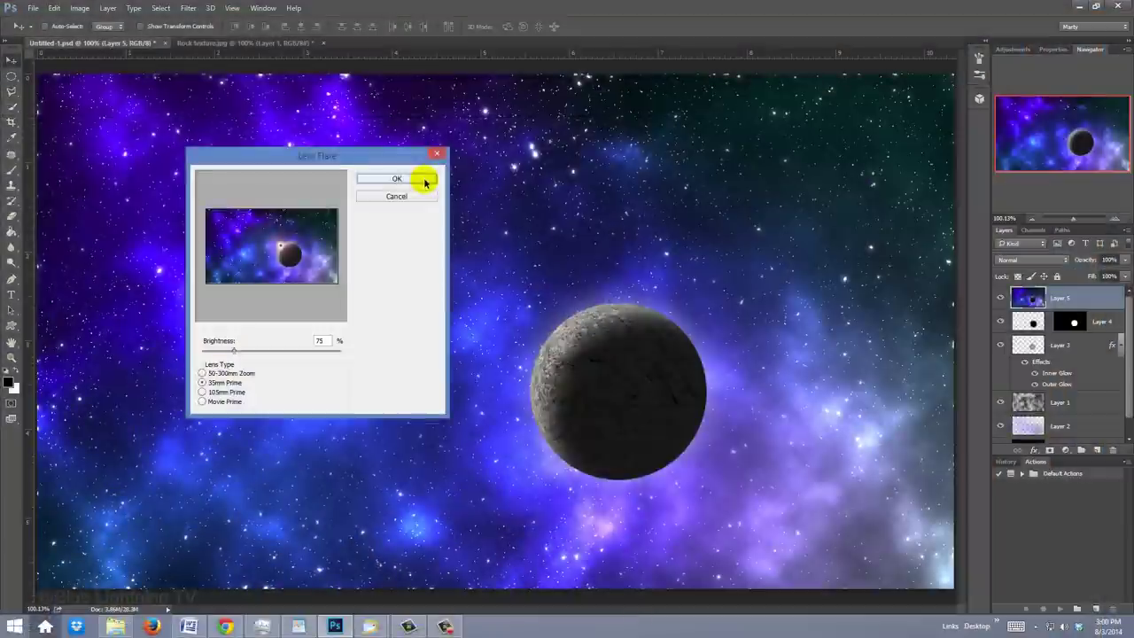
left_click(975, 156)
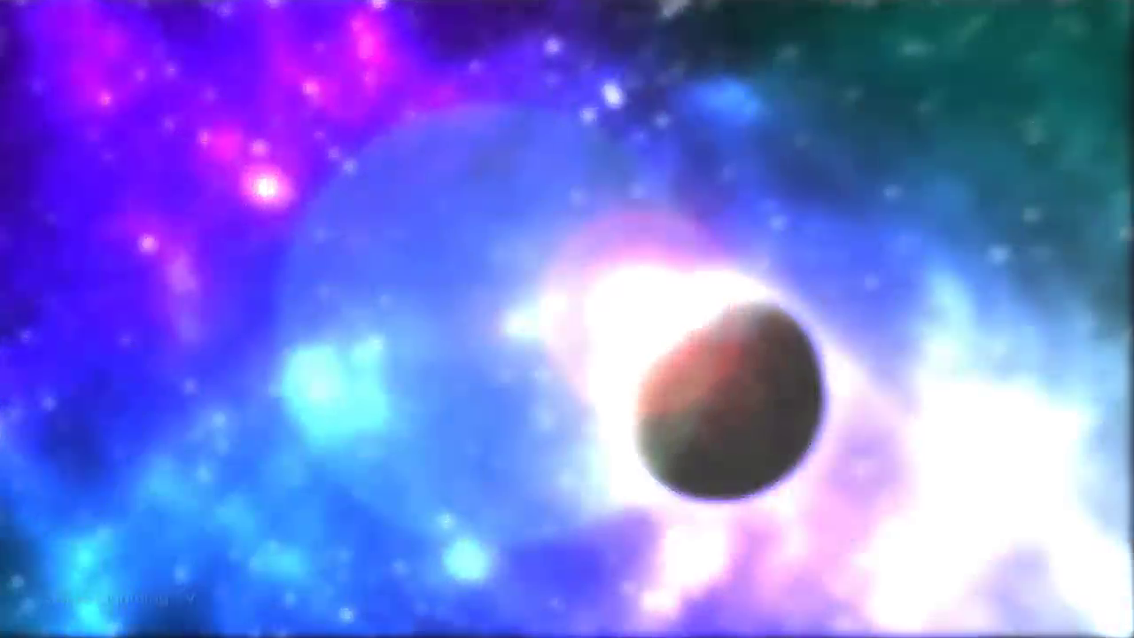